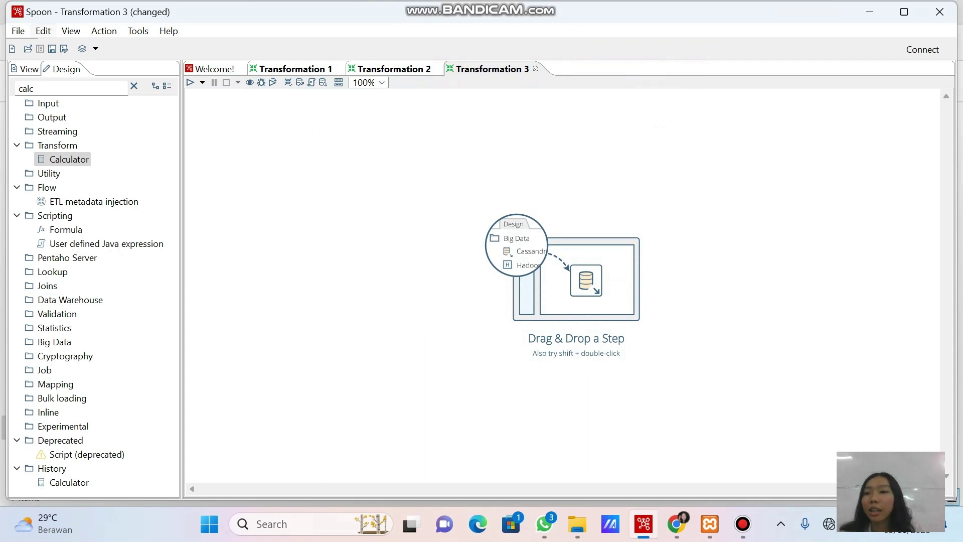
# Create a new blank transformation.
pyautogui.click(18, 31)
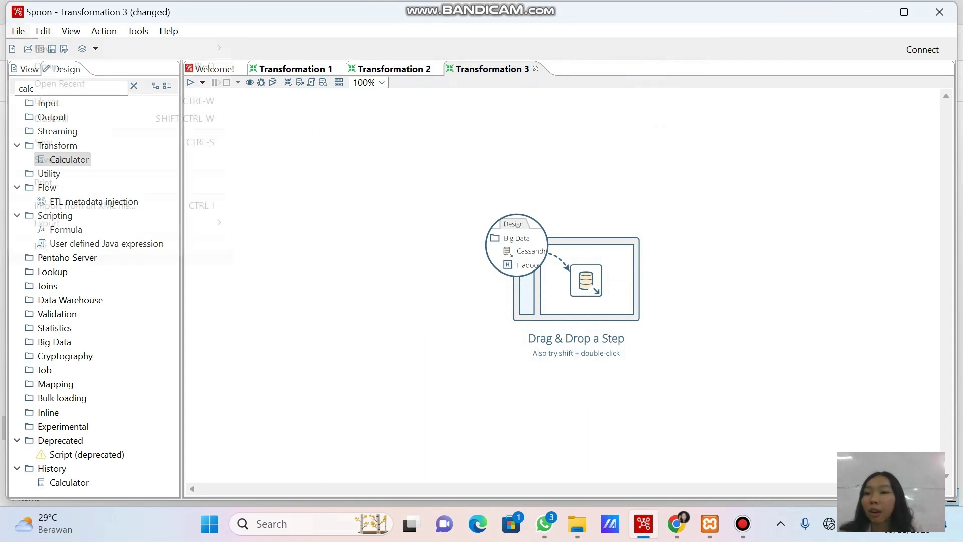
pyautogui.moveTo(44, 49)
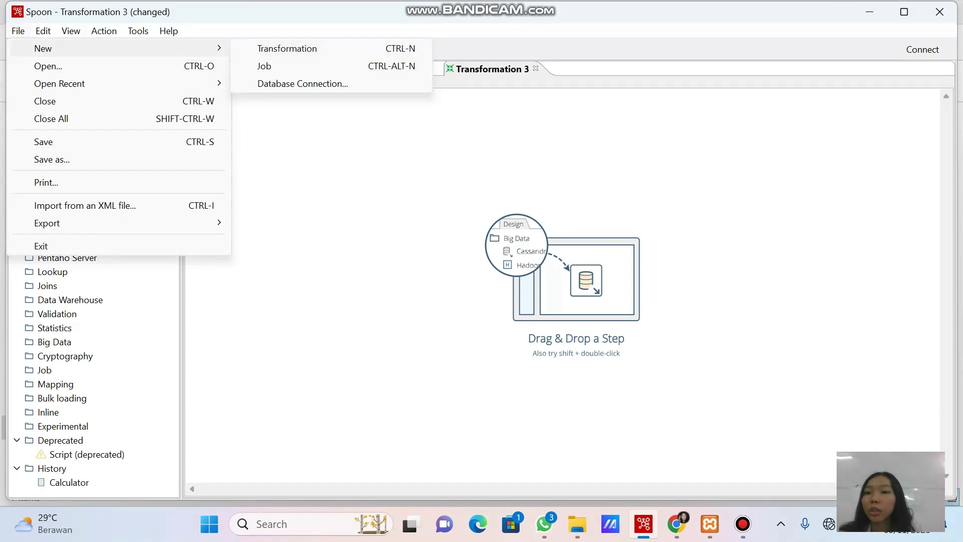
pyautogui.press('Left')
pyautogui.press('Right')
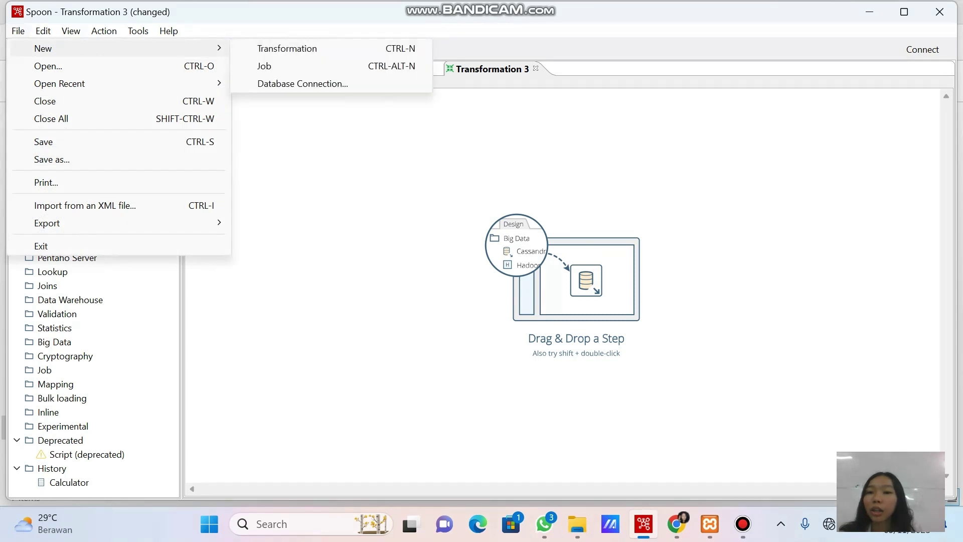
pyautogui.press('Down')
pyautogui.press('Return')
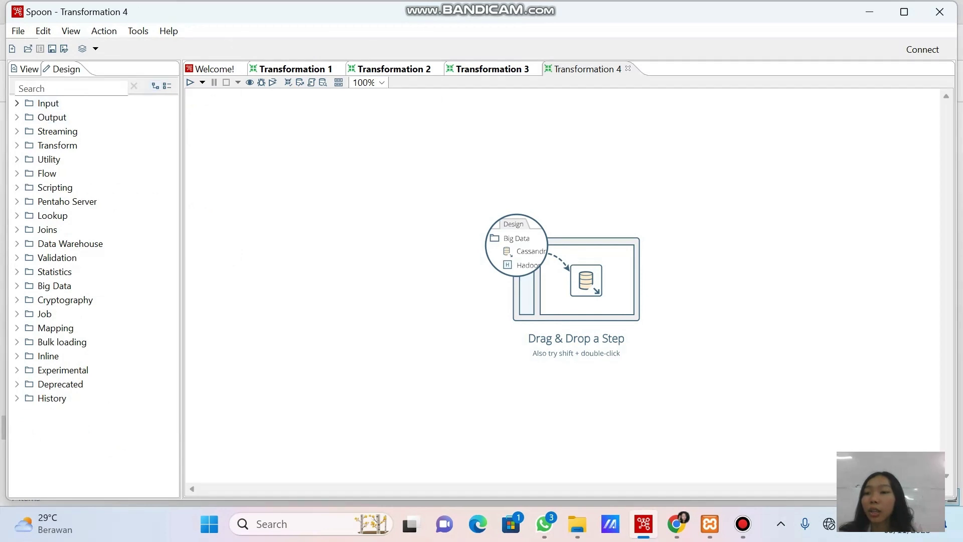
# Search the design steps for "micros" and add a Microsoft Excel input step to the canvas.
pyautogui.click(46, 103)
pyautogui.click(71, 88)
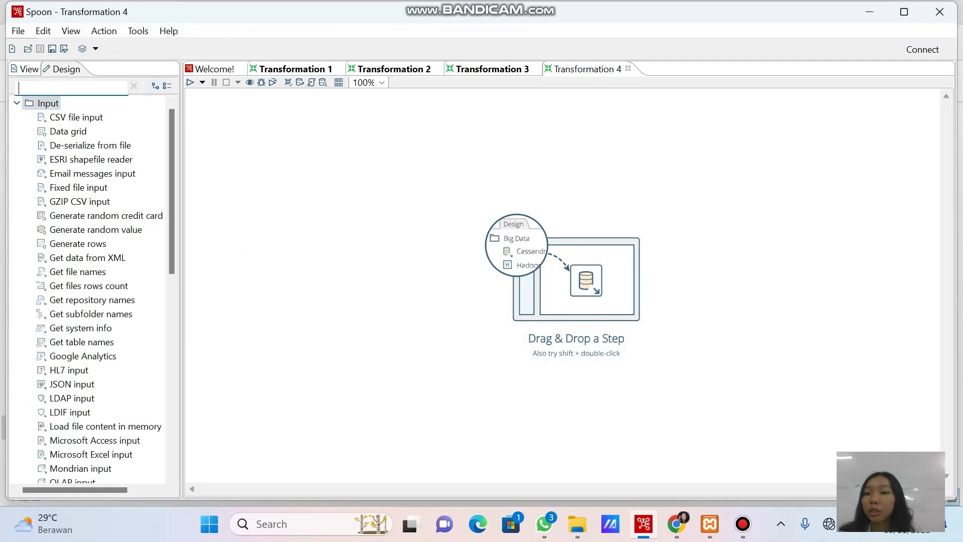
pyautogui.write('mi')
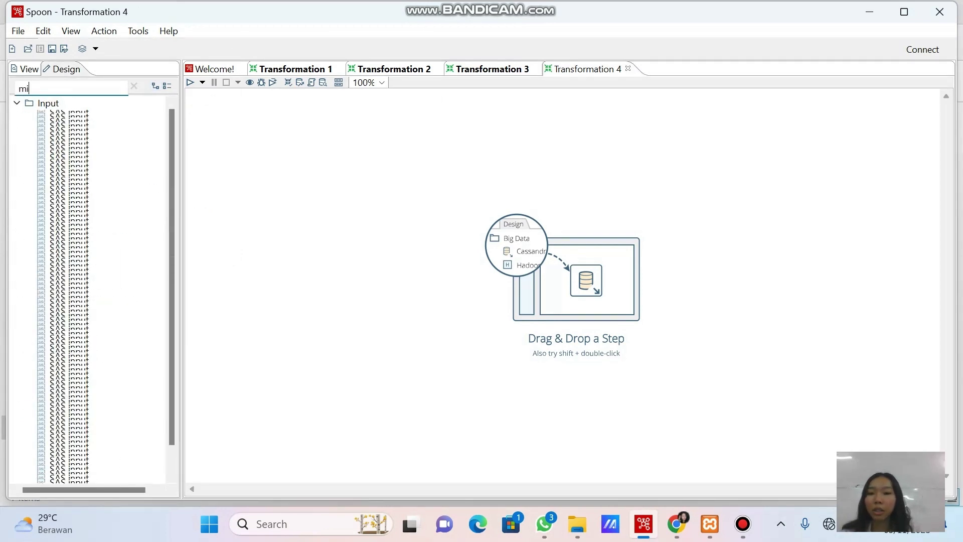
pyautogui.write('c')
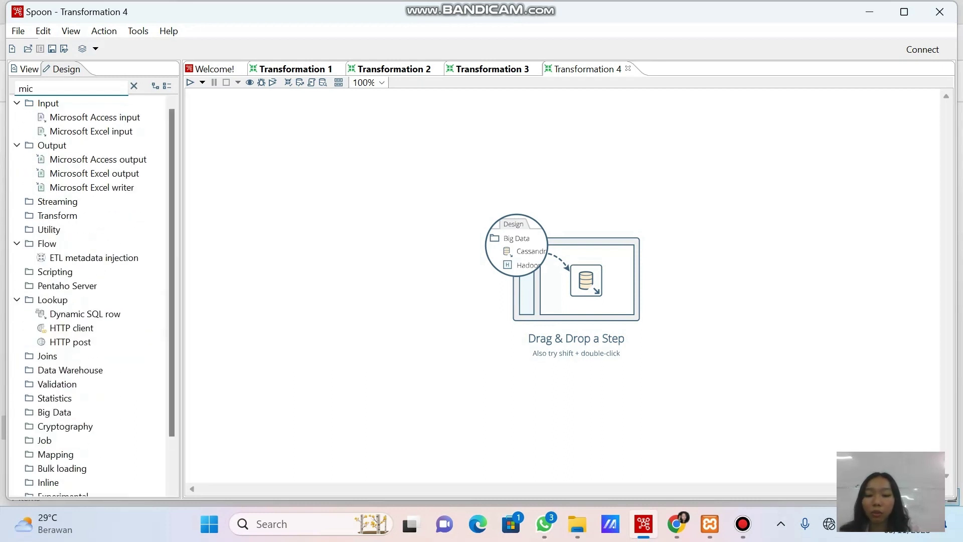
pyautogui.write('ros')
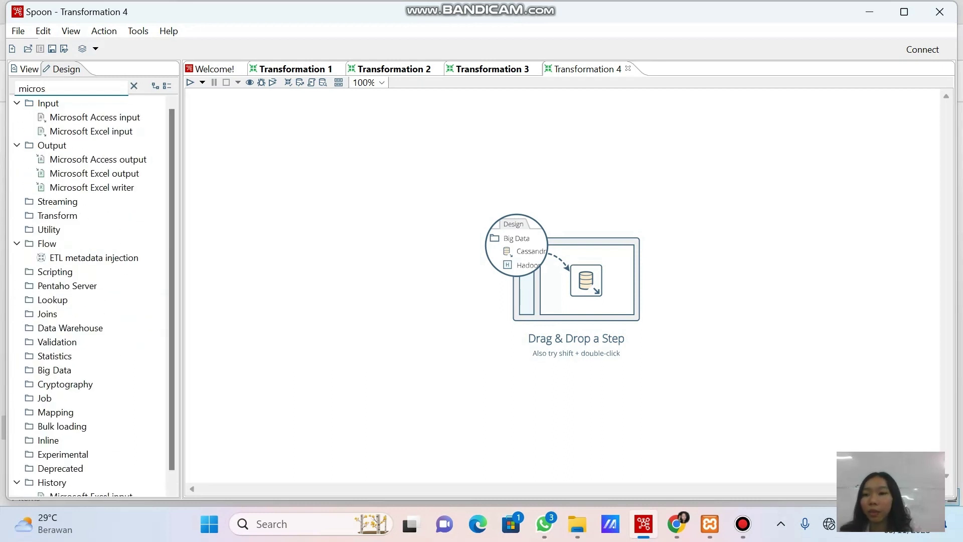
pyautogui.doubleClick(90, 131)
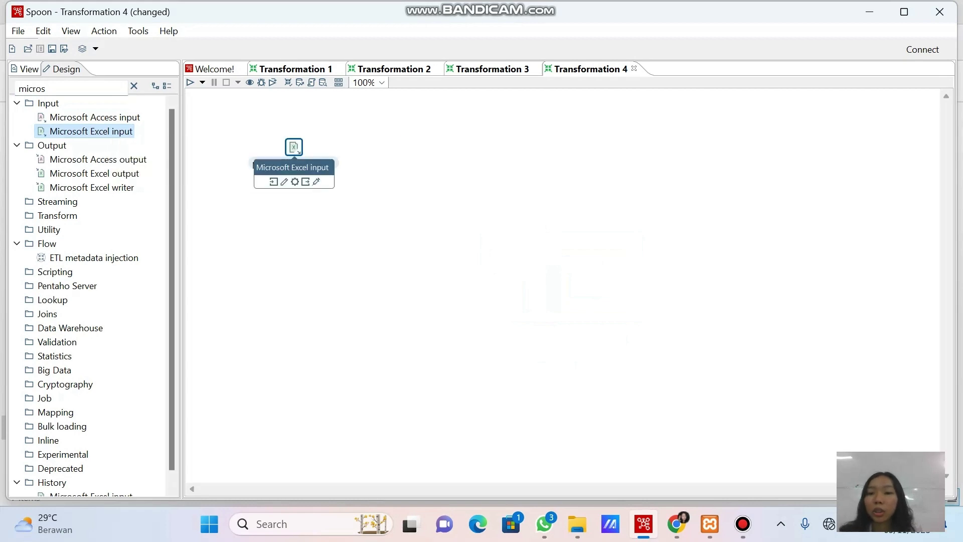
# Open the Microsoft Excel input step's settings and set the spreadsheet type to Excel 2007 XLSX (Apache POI).
pyautogui.doubleClick(294, 147)
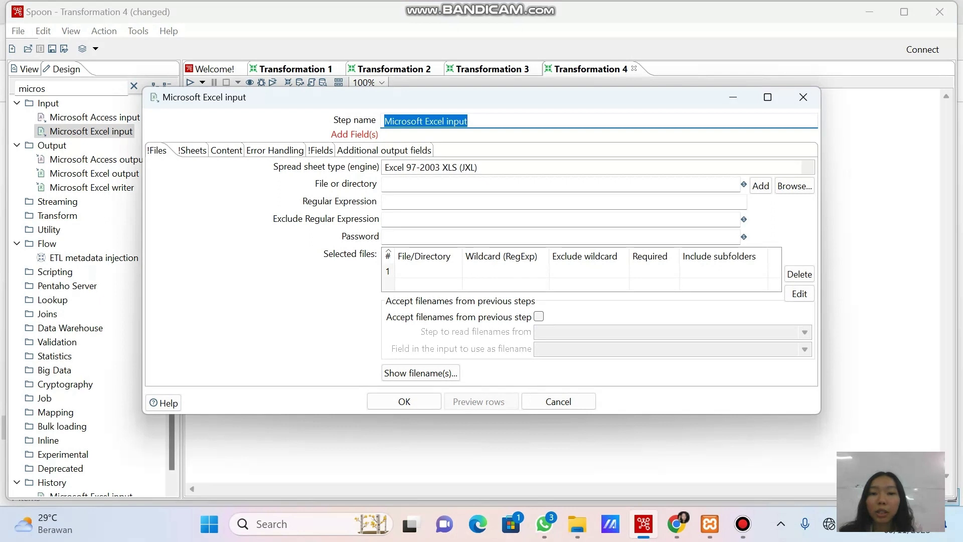
pyautogui.click(482, 121)
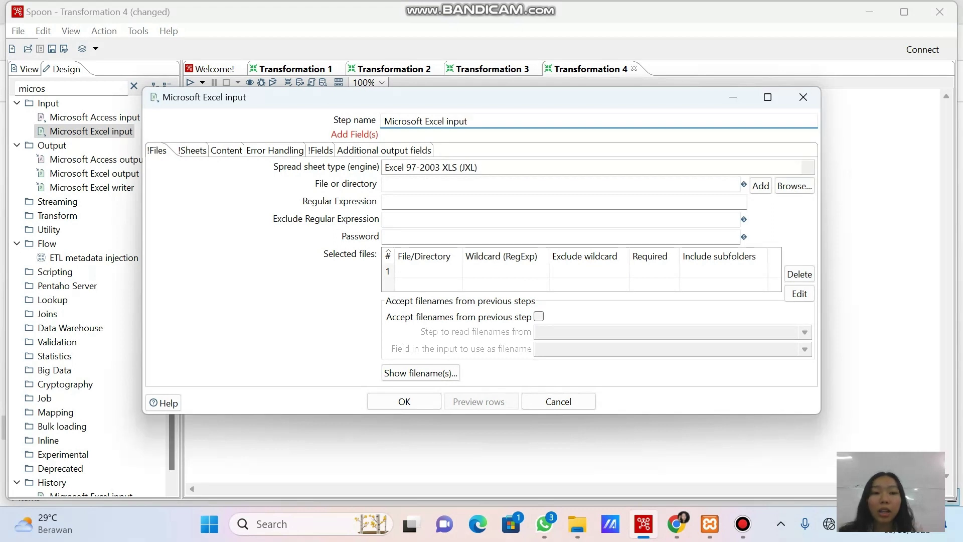
pyautogui.click(807, 167)
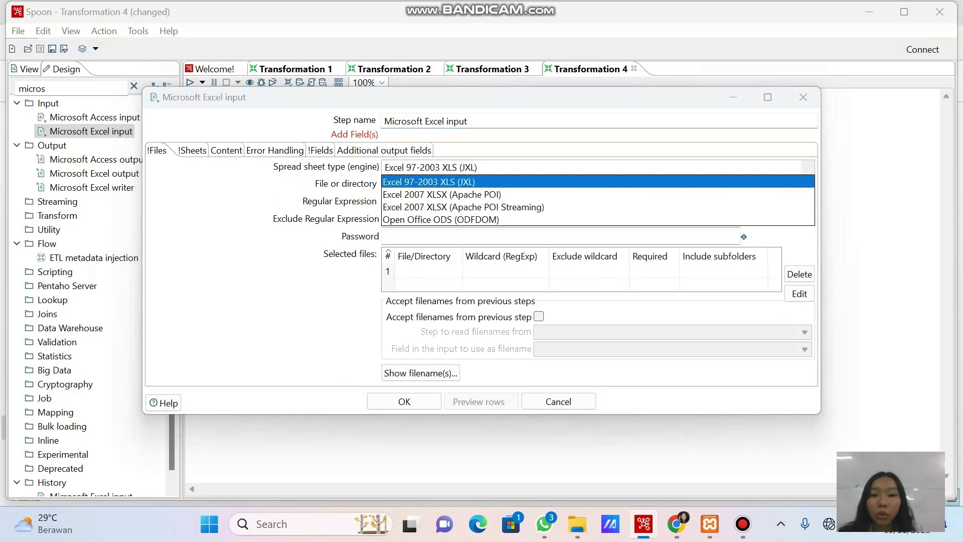
pyautogui.click(441, 195)
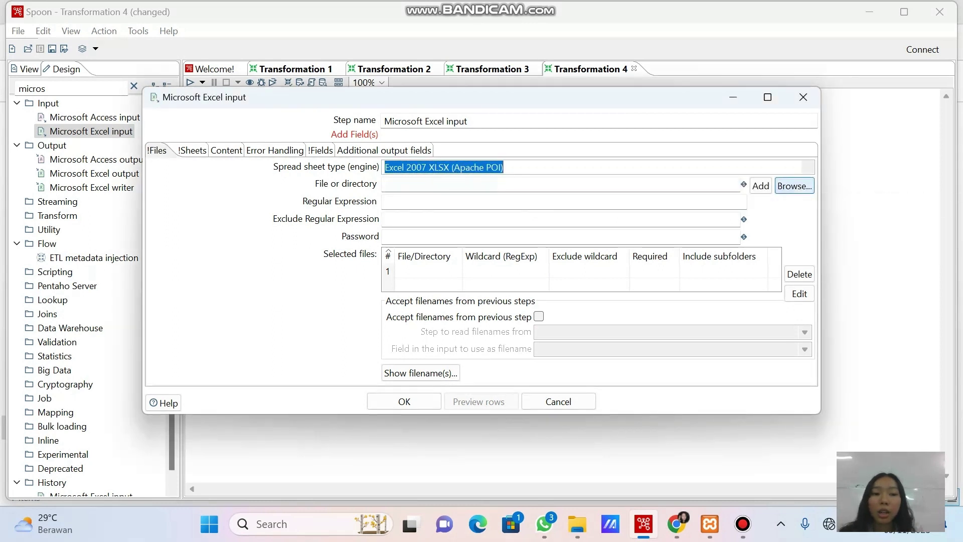
# Browse for the Excel input's source file and go to the folder C:\Users\asus.
pyautogui.click(795, 186)
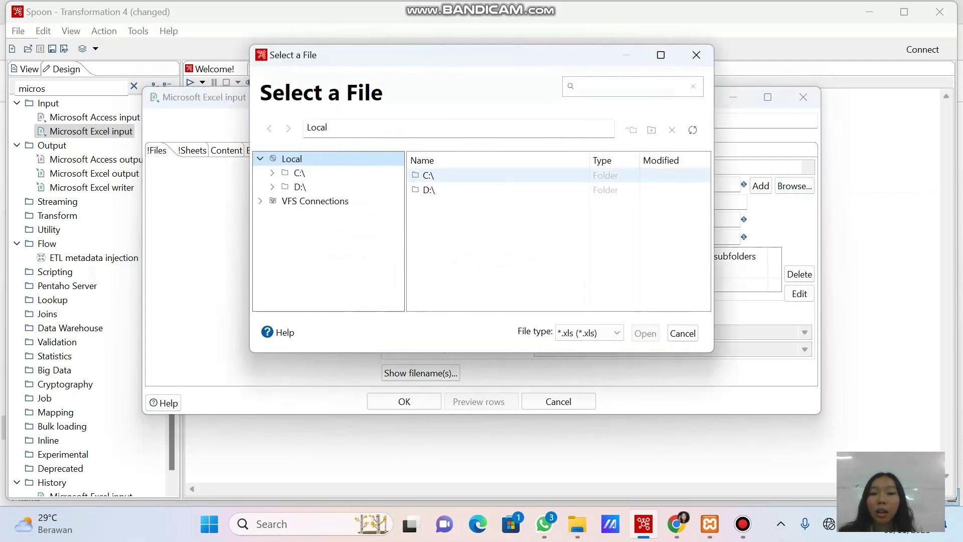
pyautogui.doubleClick(430, 175)
pyautogui.doubleClick(429, 175)
pyautogui.scroll(-3, 552, 233)
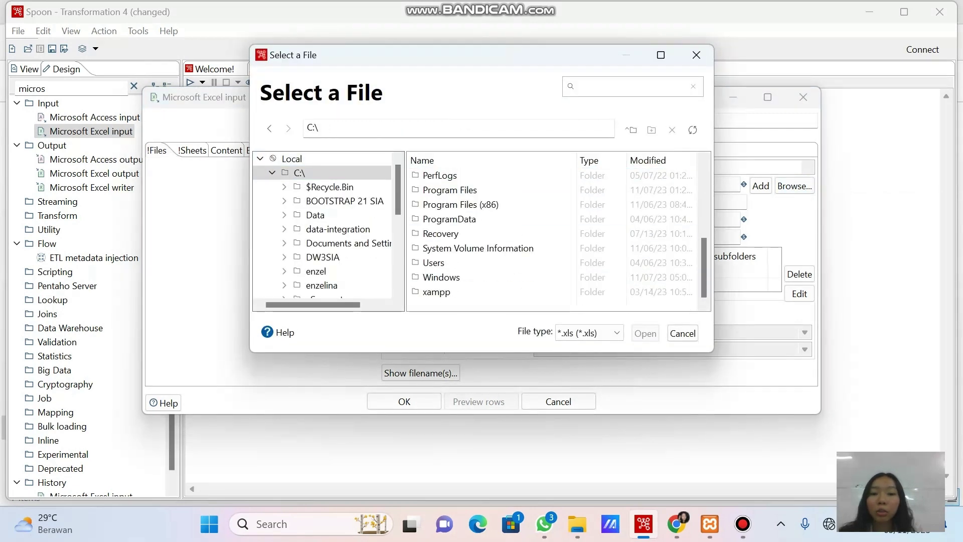
pyautogui.doubleClick(434, 262)
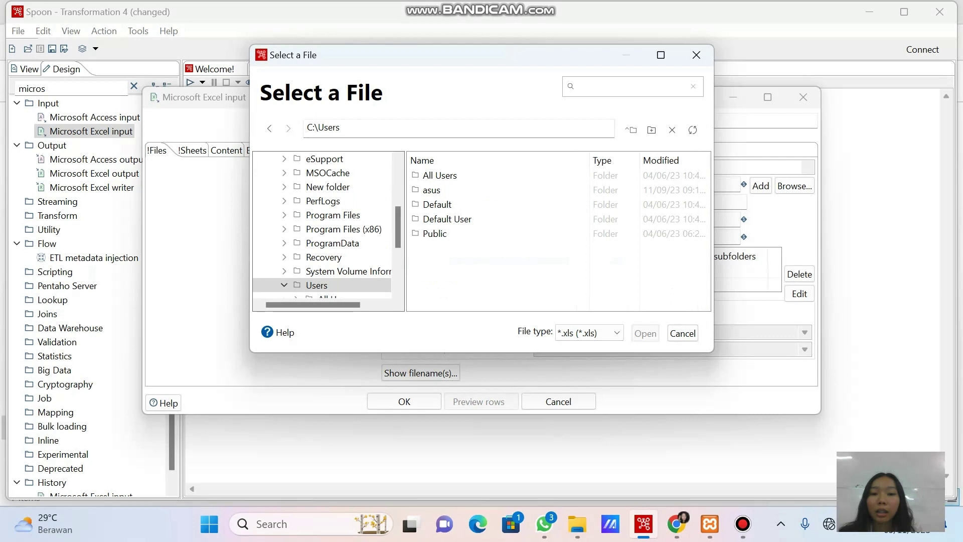
pyautogui.doubleClick(432, 190)
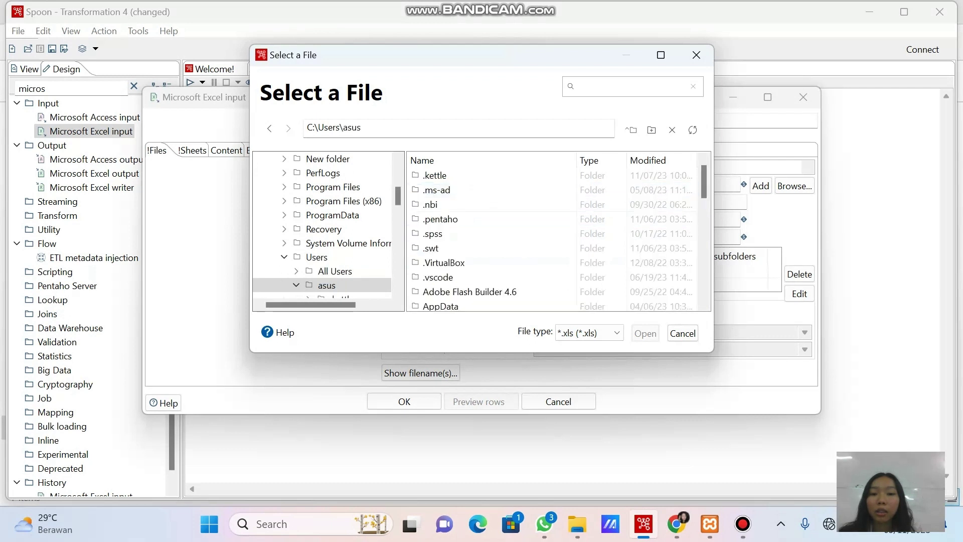
pyautogui.scroll(-10, 502, 291)
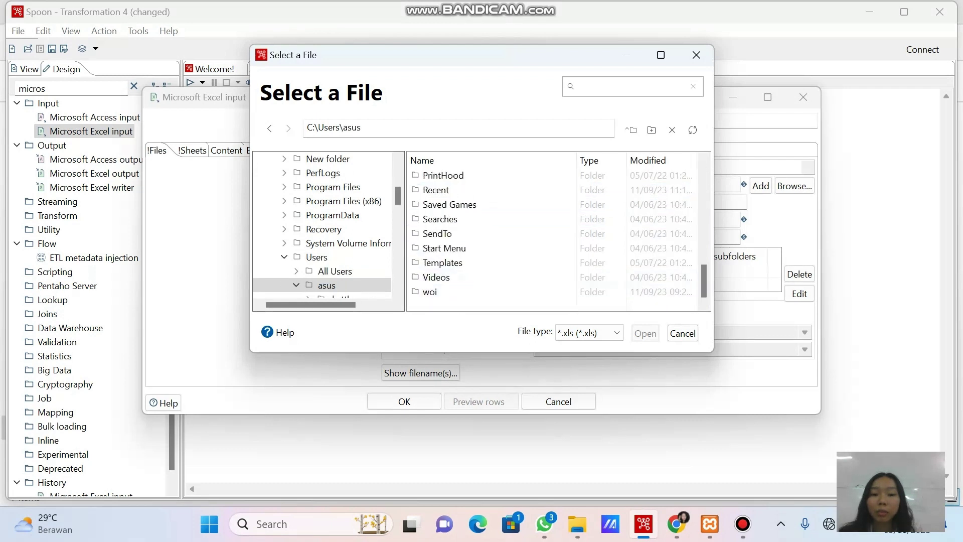
# Filter the file list to *.xlsx, choose PENJUALAN_MOBIL.xlsx in the woi folder and add it to the selected files.
pyautogui.click(587, 333)
pyautogui.click(577, 347)
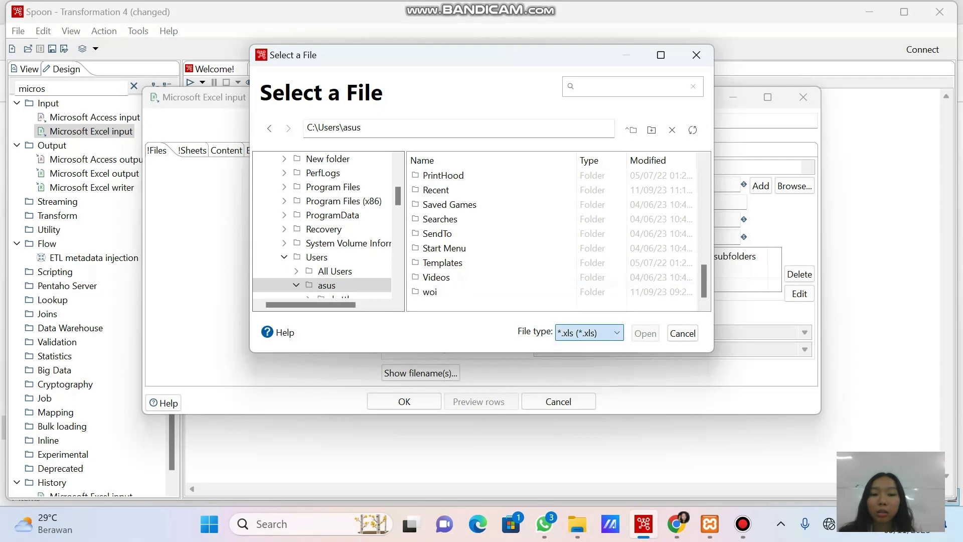
pyautogui.press('Down')
pyautogui.scroll(-1, 501, 263)
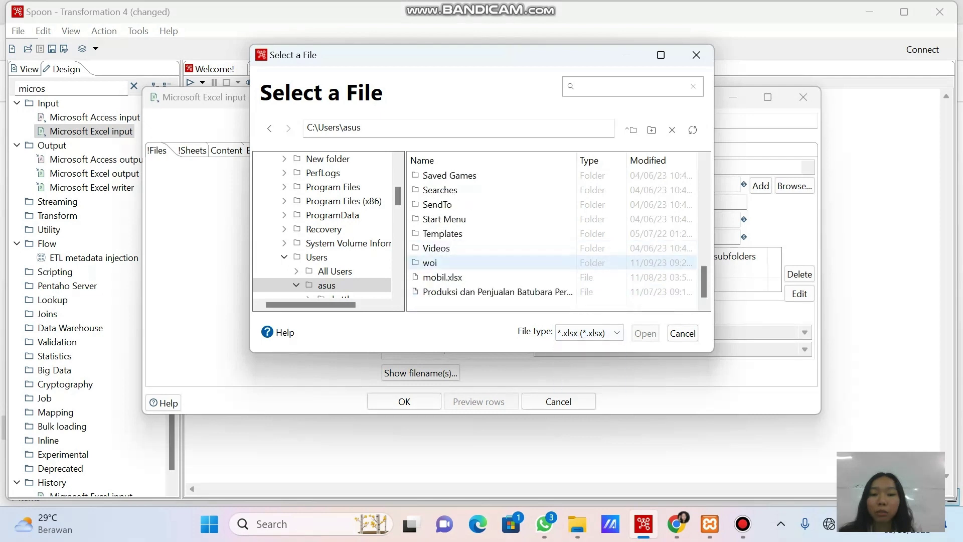
pyautogui.doubleClick(430, 263)
pyautogui.doubleClick(468, 175)
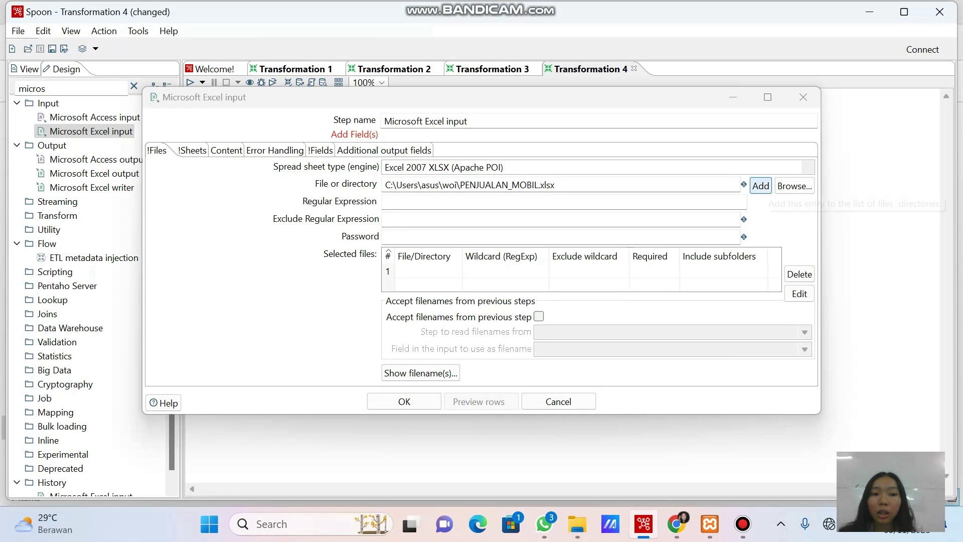
pyautogui.click(761, 185)
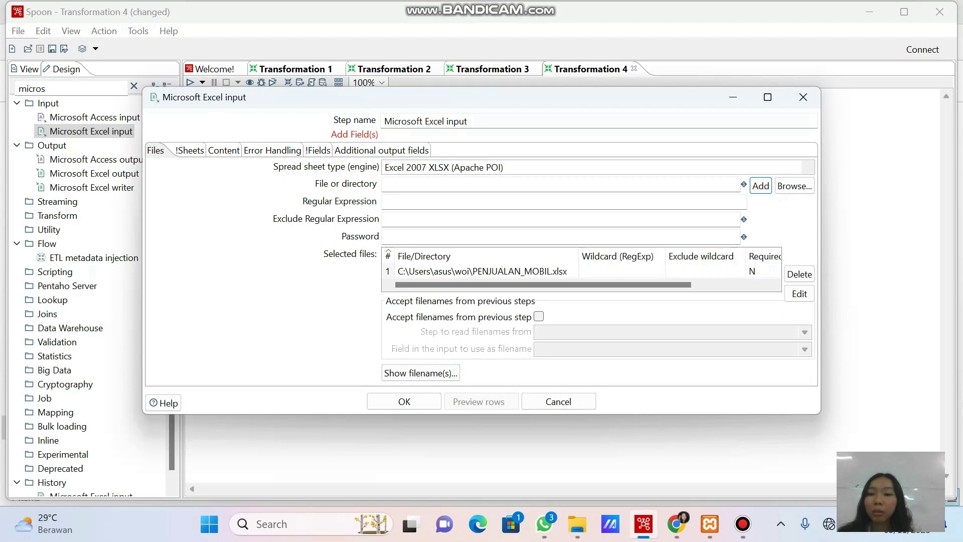
# Retrieve the workbook's sheet names, add Sheet1, Sheet2 and Sheet3 to the sheets to read, and save the step settings.
pyautogui.click(190, 151)
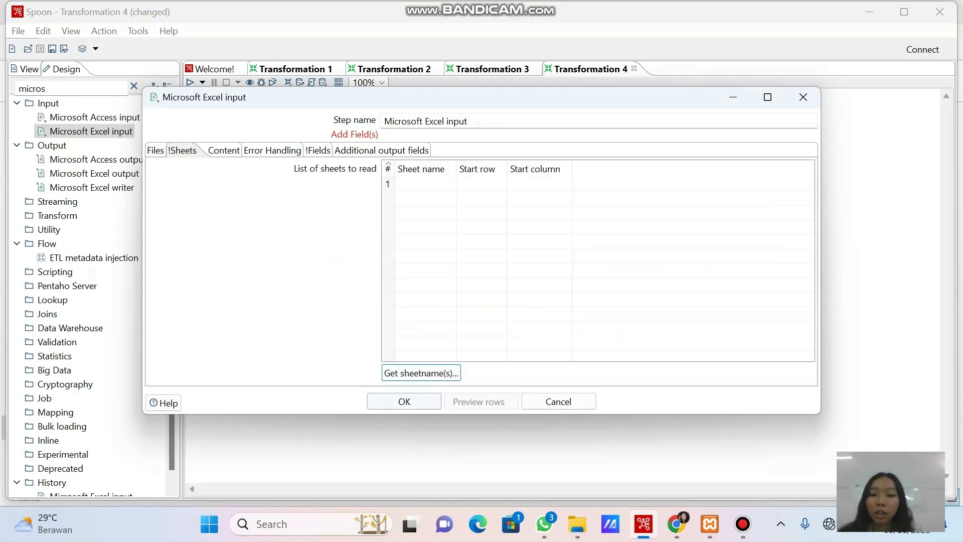
pyautogui.click(421, 373)
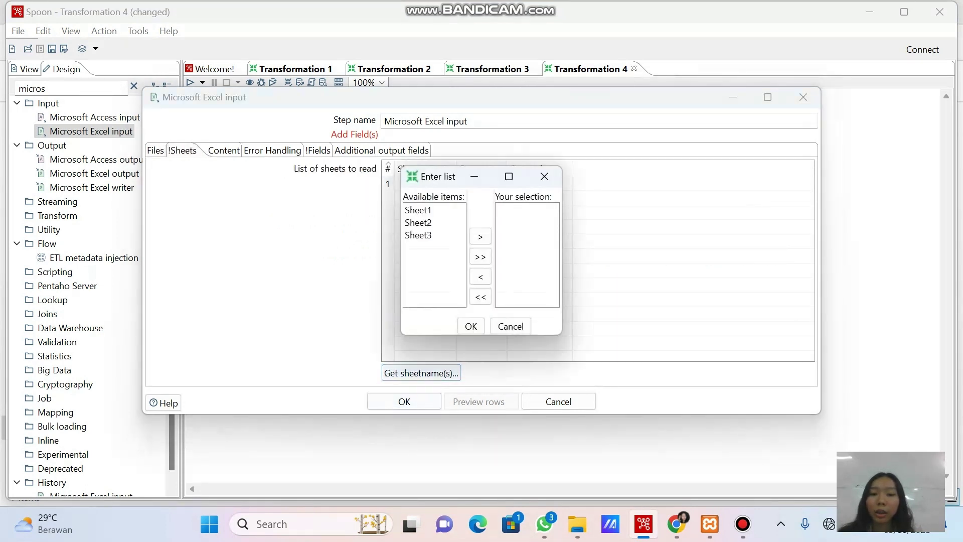
pyautogui.click(481, 257)
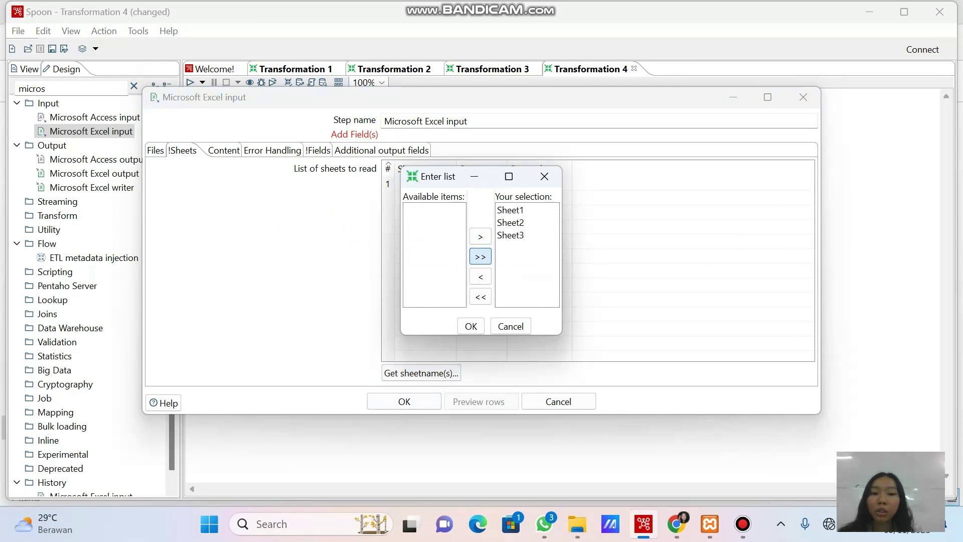
pyautogui.click(471, 327)
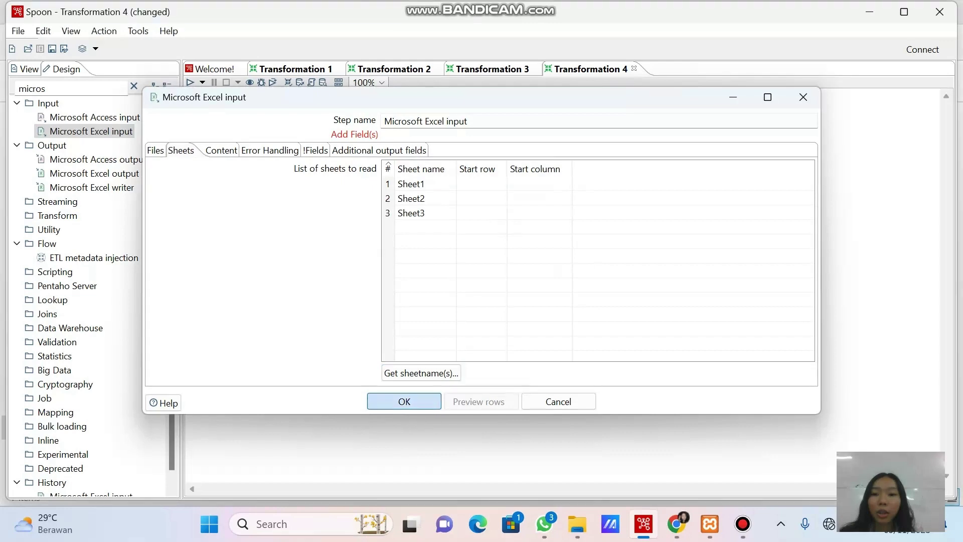
pyautogui.click(404, 401)
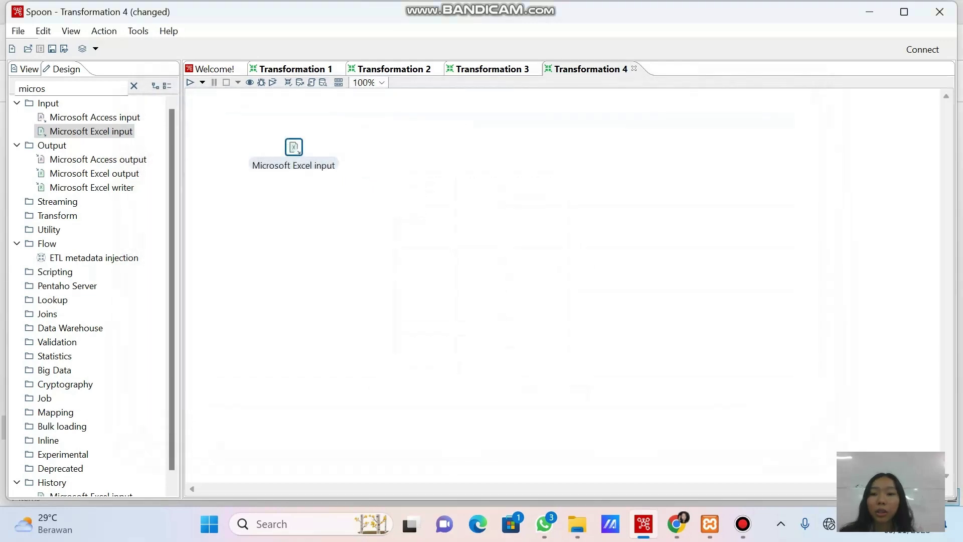
# Reopen the Microsoft Excel input step, load its fields from the header row and save the settings.
pyautogui.doubleClick(295, 147)
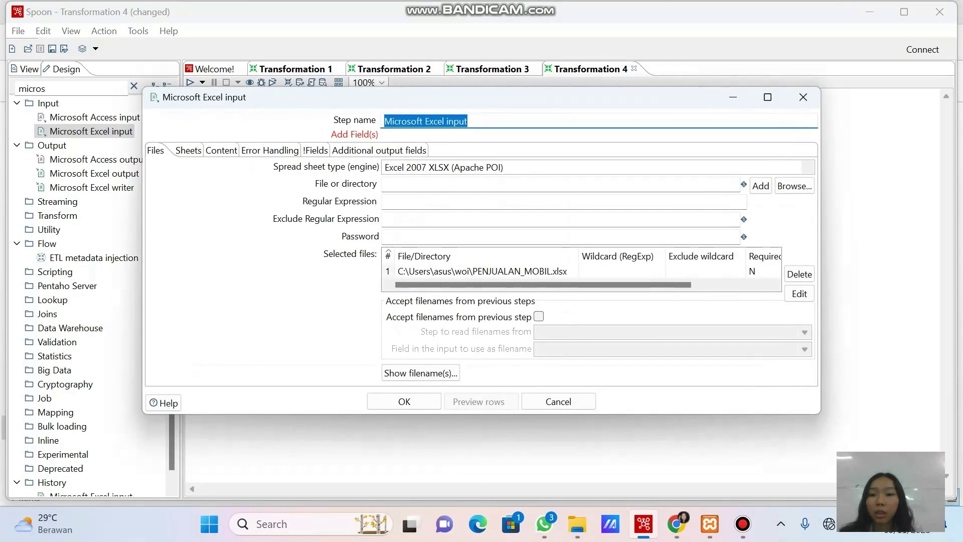
pyautogui.click(315, 150)
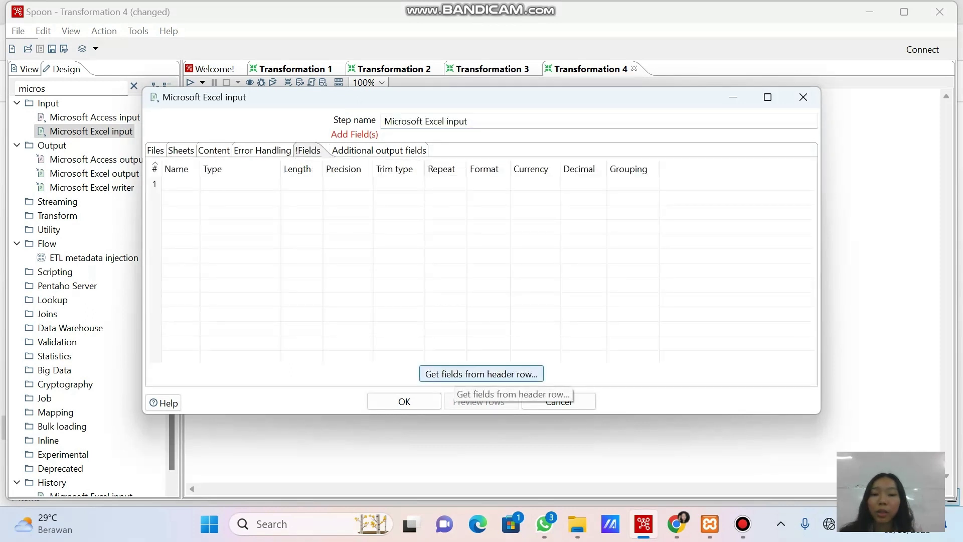
pyautogui.click(454, 377)
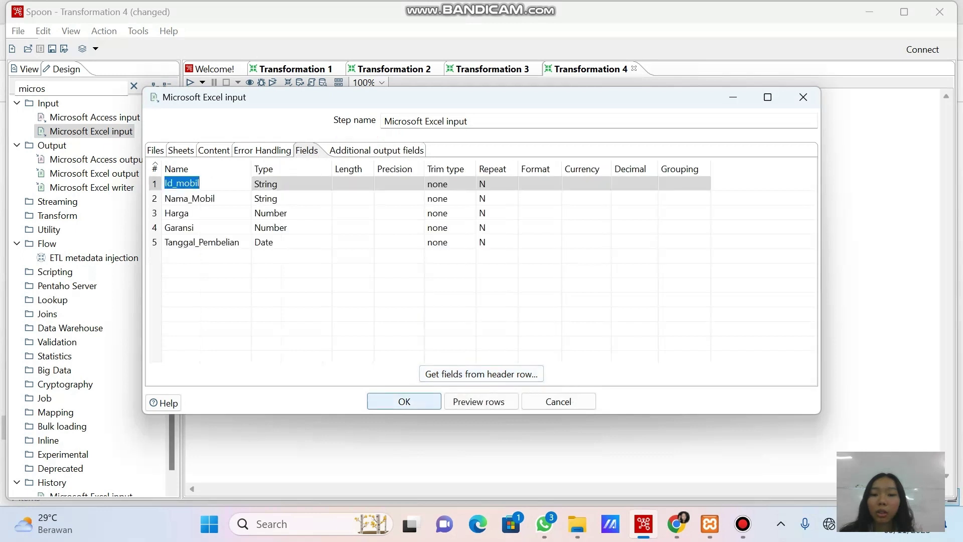
pyautogui.click(405, 402)
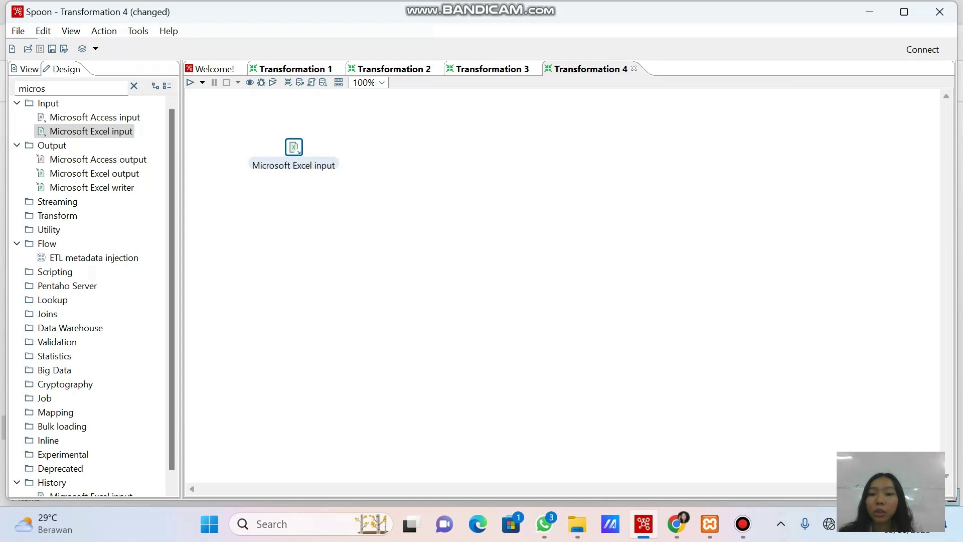
# Preview the first 1000 rows of the Microsoft Excel input step, examine the car sales data and close the preview.
pyautogui.rightClick(293, 147)
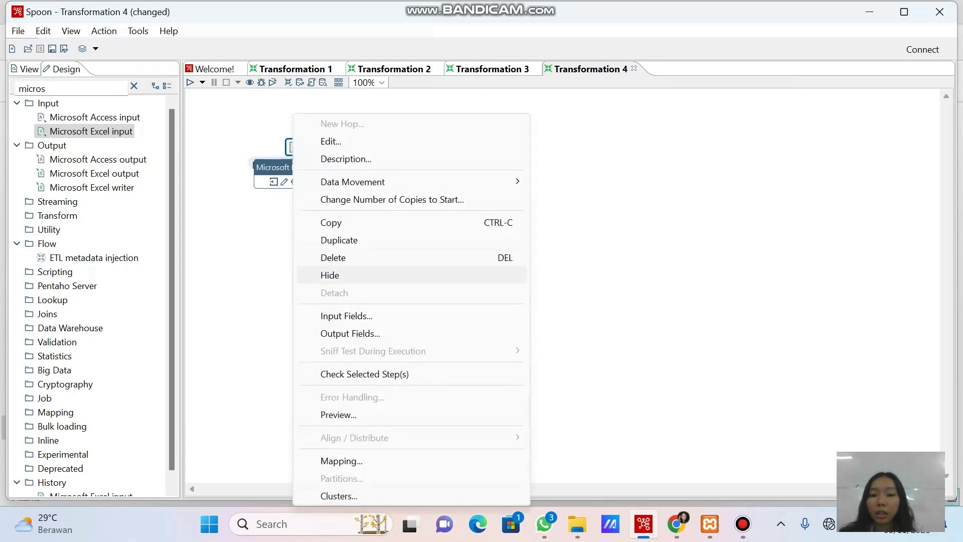
pyautogui.click(339, 415)
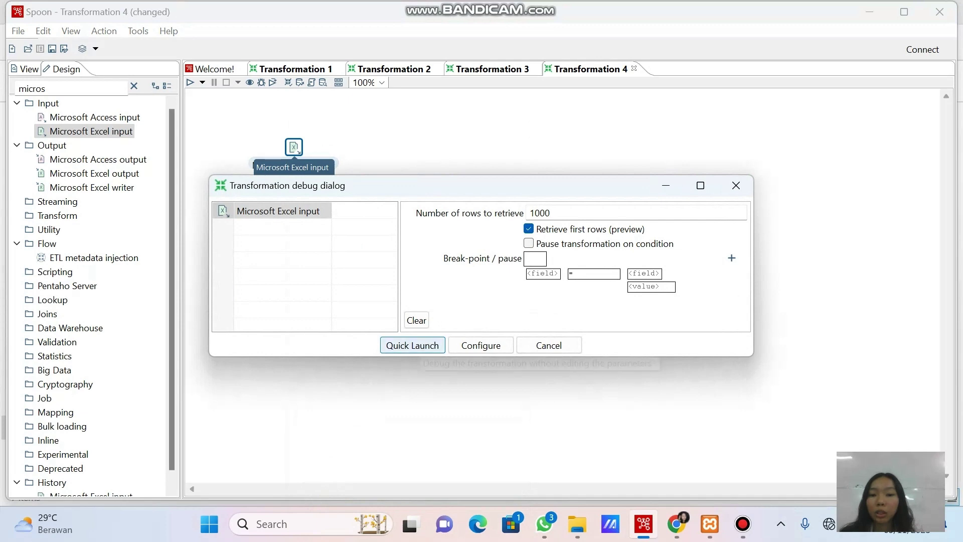
pyautogui.click(413, 345)
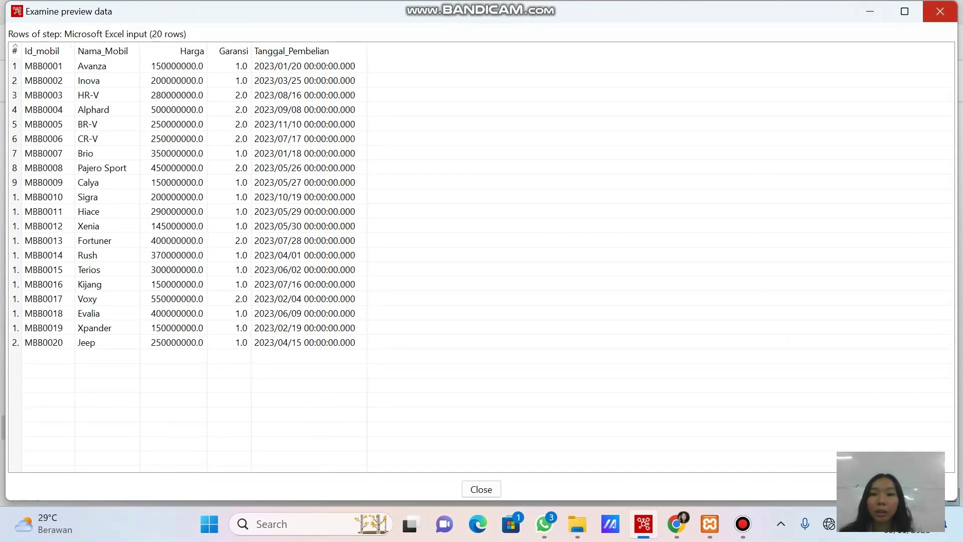
pyautogui.click(941, 11)
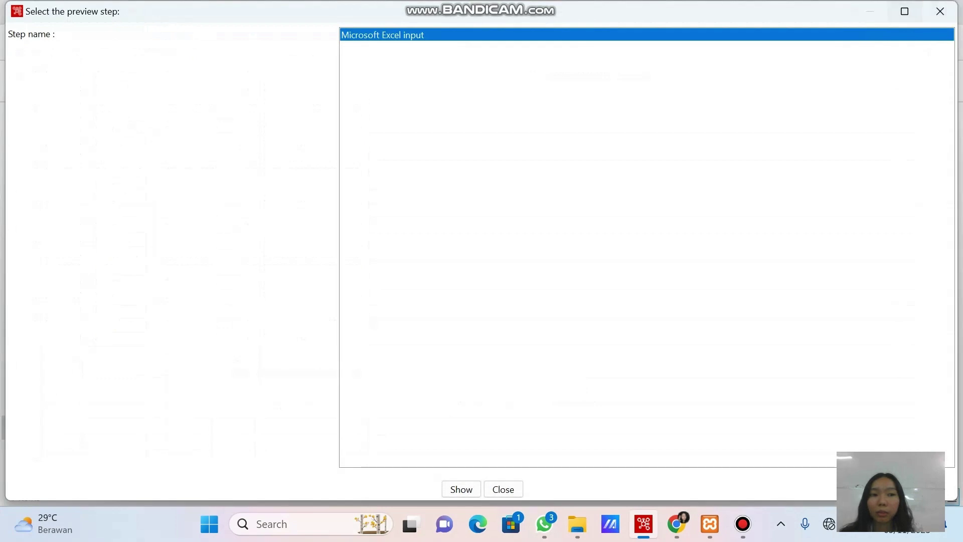
# Leave the preview step selection, find the Select values transform and add it to the canvas, linked after Microsoft Excel input.
pyautogui.click(940, 11)
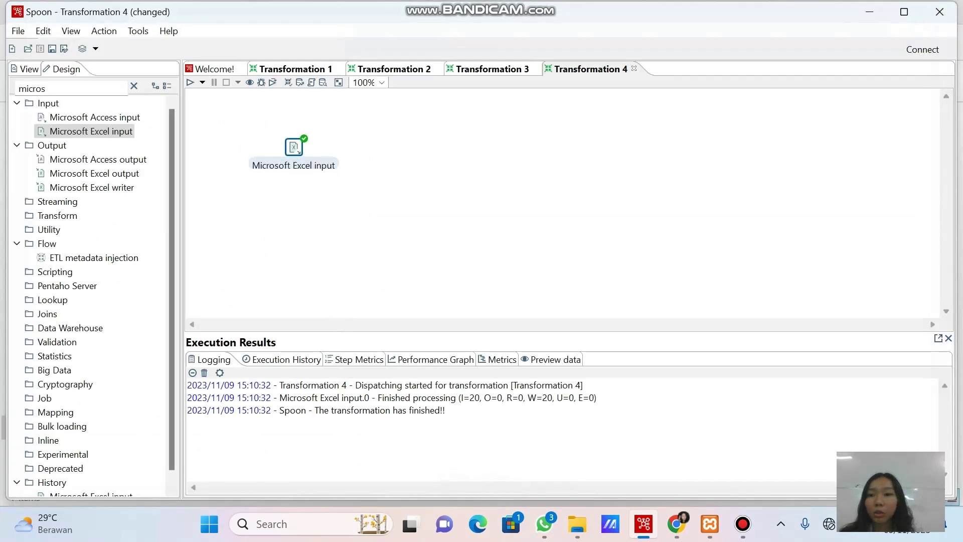
pyautogui.click(48, 88)
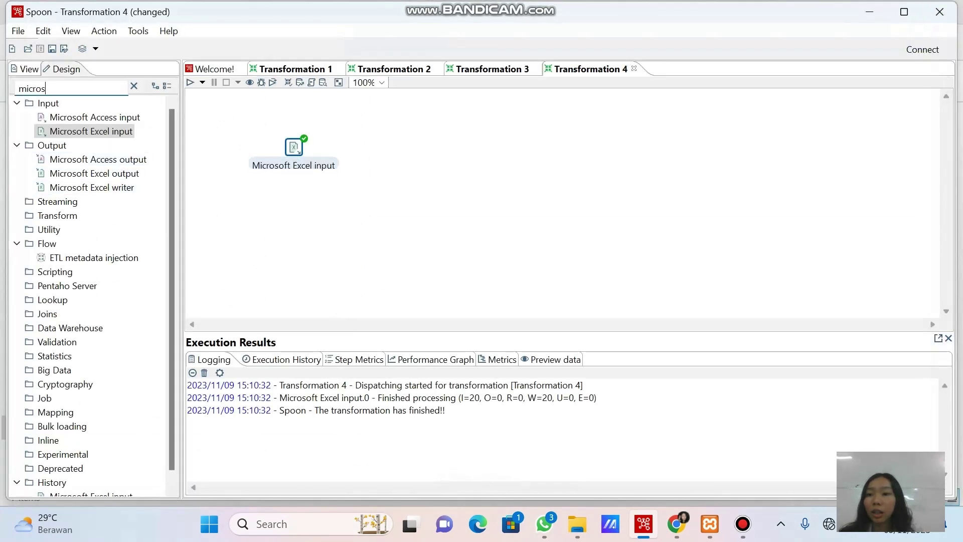
pyautogui.hotkey('ctrl', 'a')
pyautogui.write('sl')
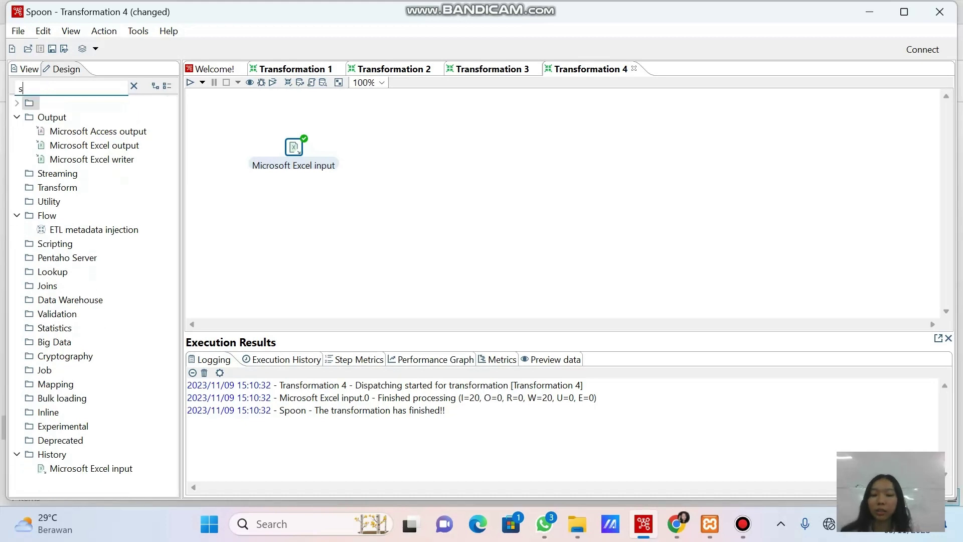
pyautogui.write('e')
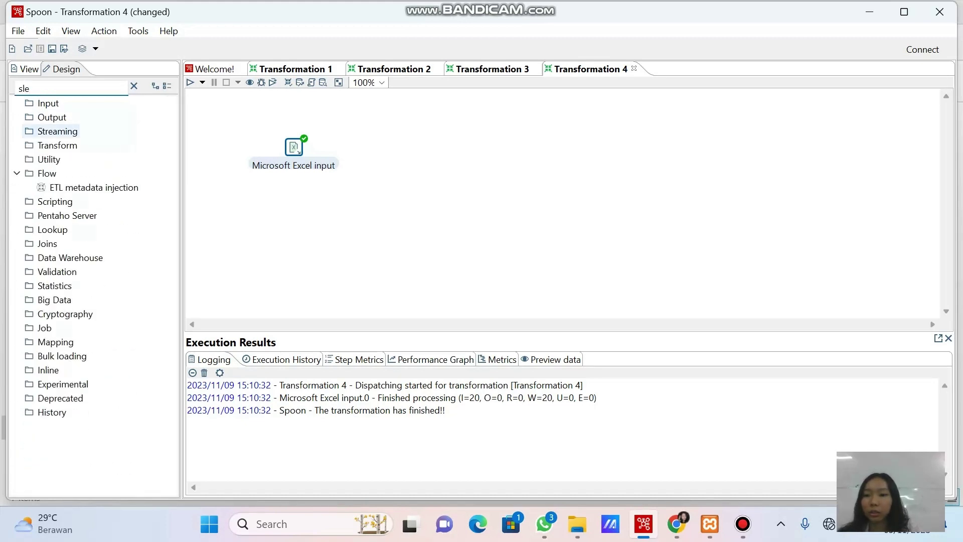
pyautogui.press('BackSpace')
pyautogui.press('BackSpace')
pyautogui.write('el')
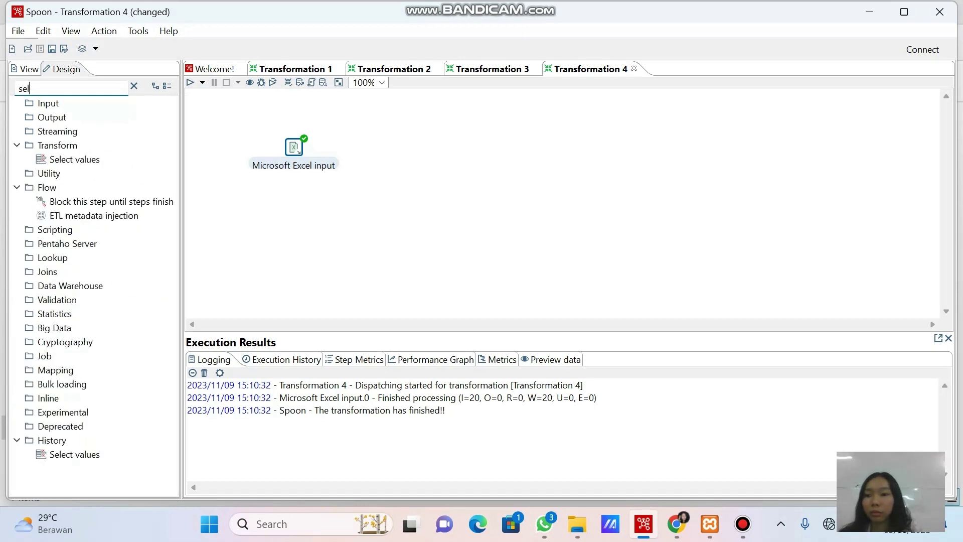
pyautogui.click(74, 159)
pyautogui.doubleClick(74, 159)
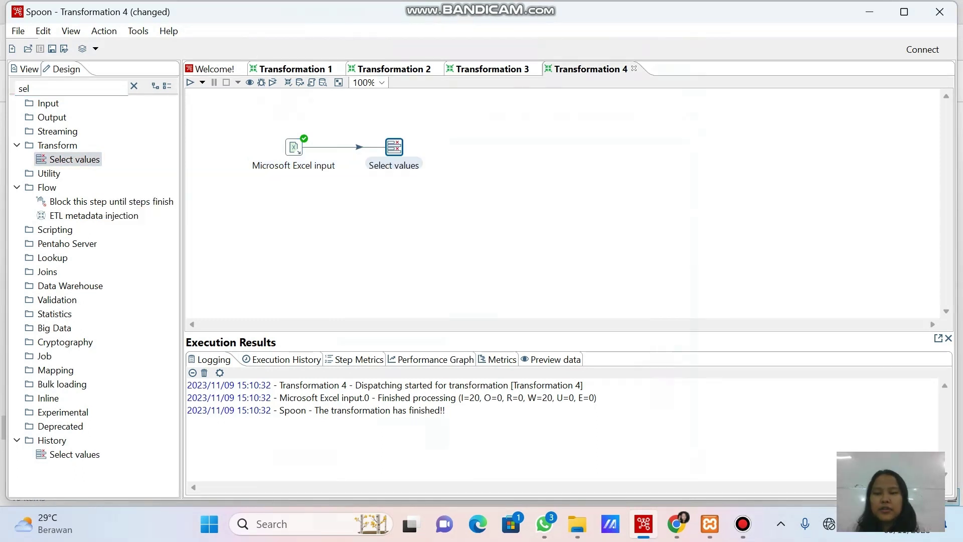
# Open the Select values step and load the incoming fields into its meta-data list.
pyautogui.moveTo(394, 148)
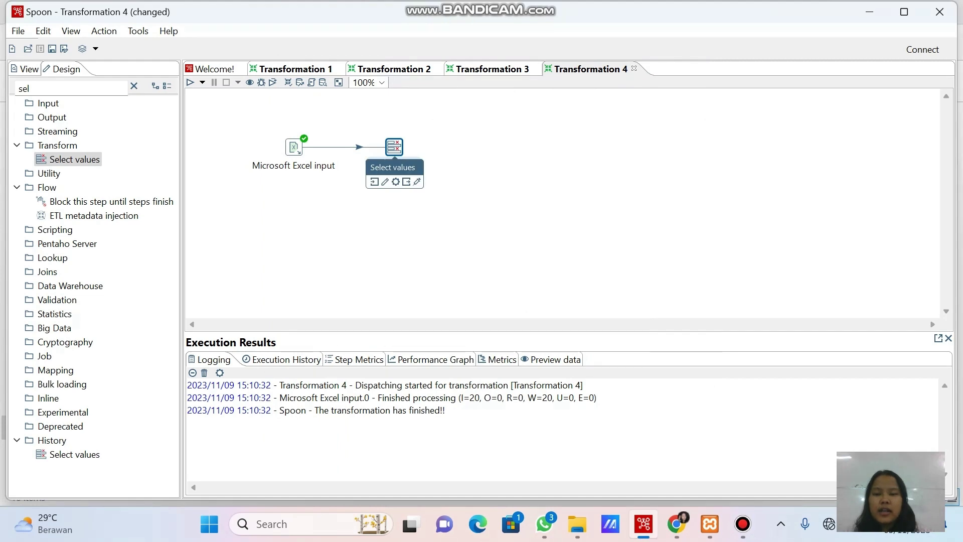
pyautogui.doubleClick(394, 146)
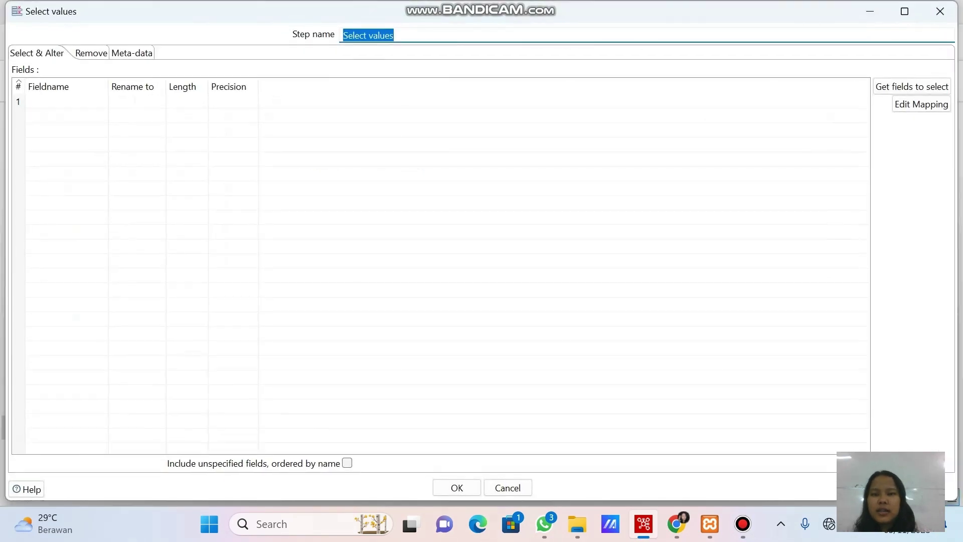
pyautogui.click(61, 116)
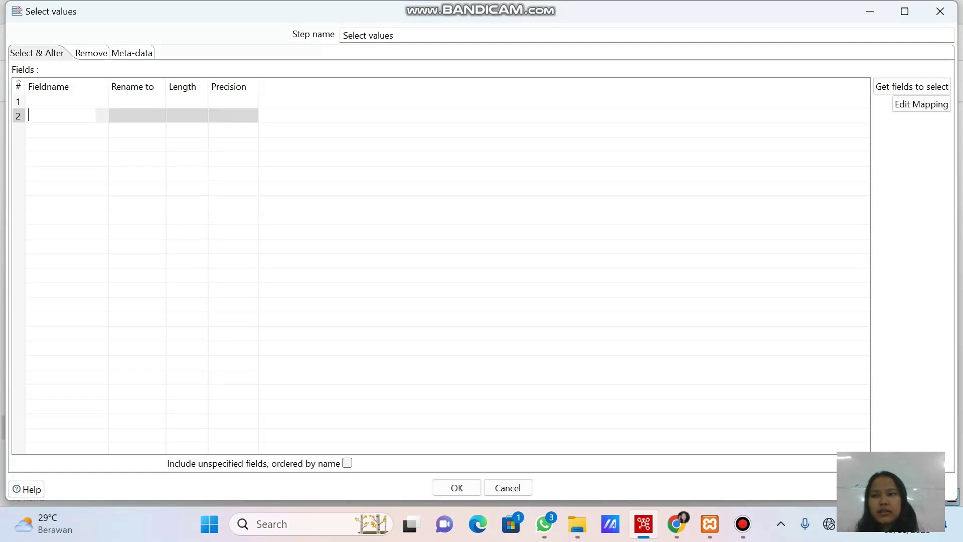
pyautogui.click(131, 53)
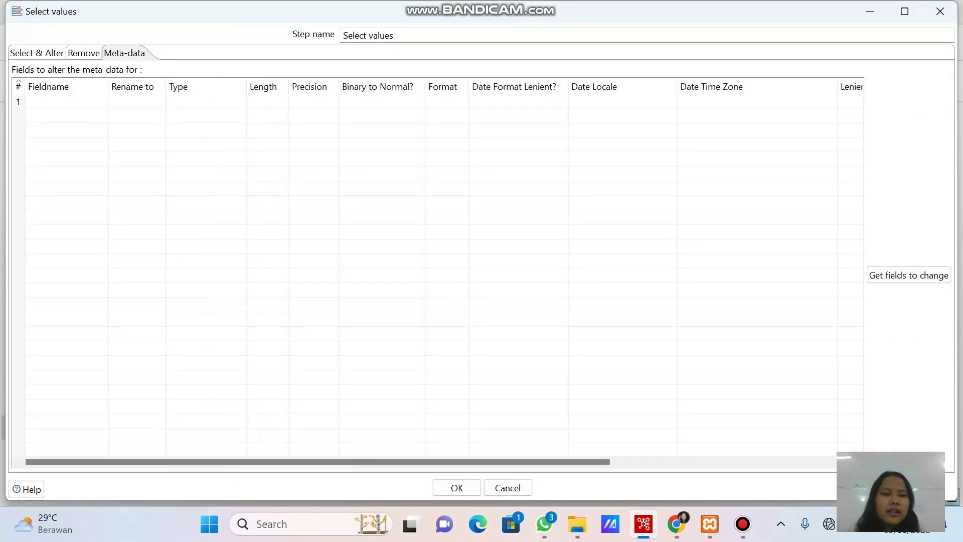
pyautogui.click(909, 275)
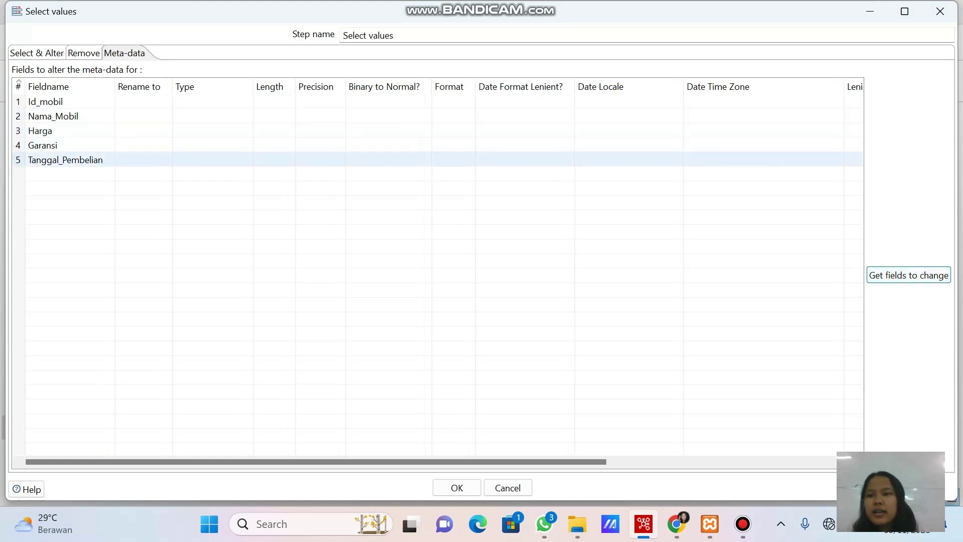
# Rename the Garansi field to Garansi/tahun in the meta-data list.
pyautogui.click(143, 145)
pyautogui.write('G')
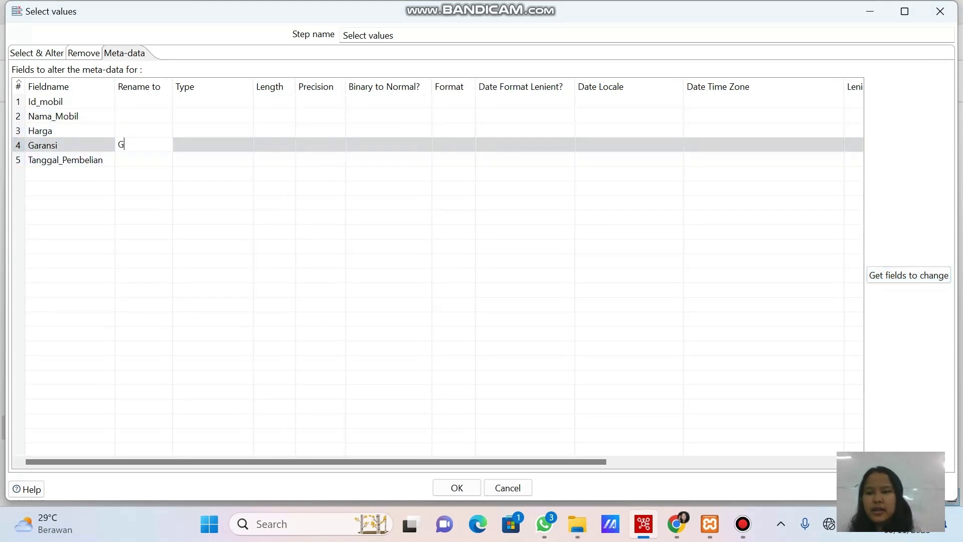
pyautogui.write('aransi?t')
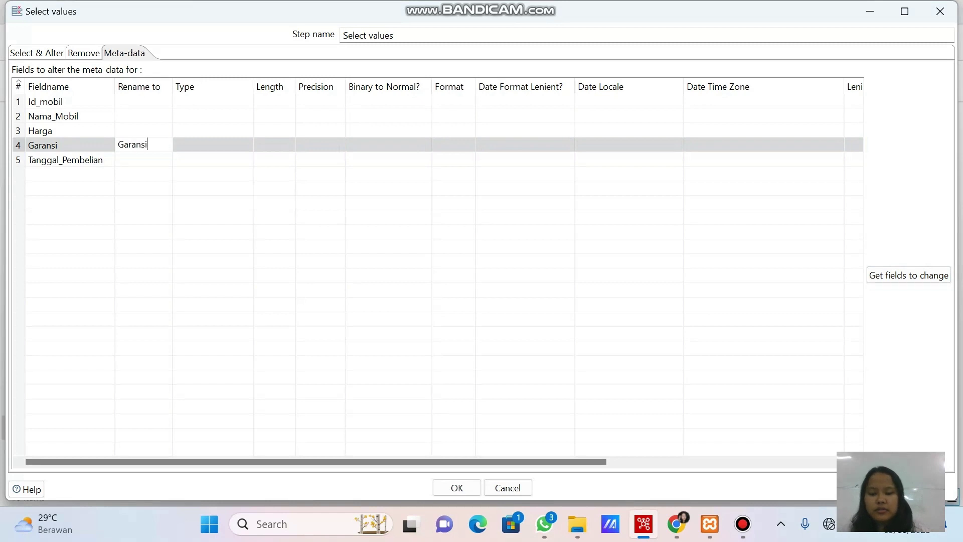
pyautogui.press('BackSpace')
pyautogui.press('BackSpace')
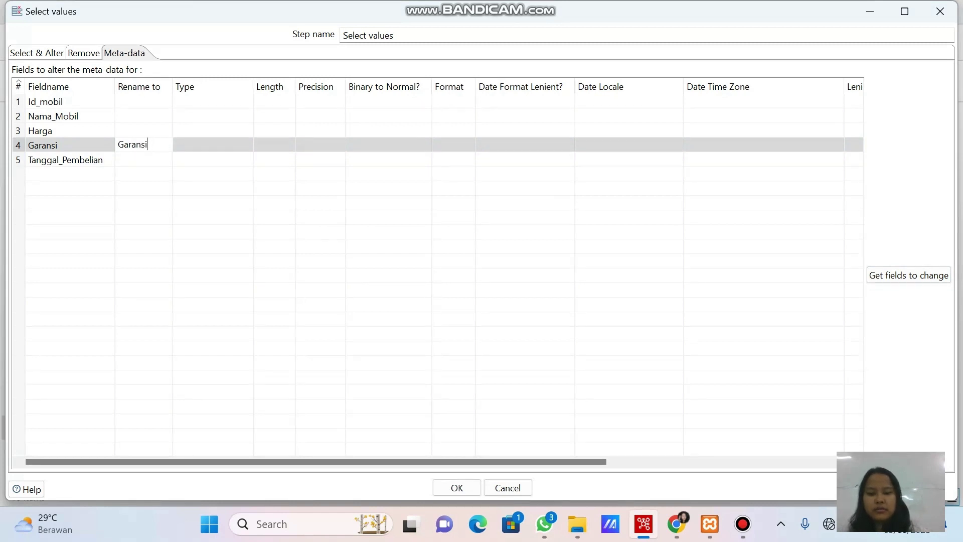
pyautogui.write('/tahun')
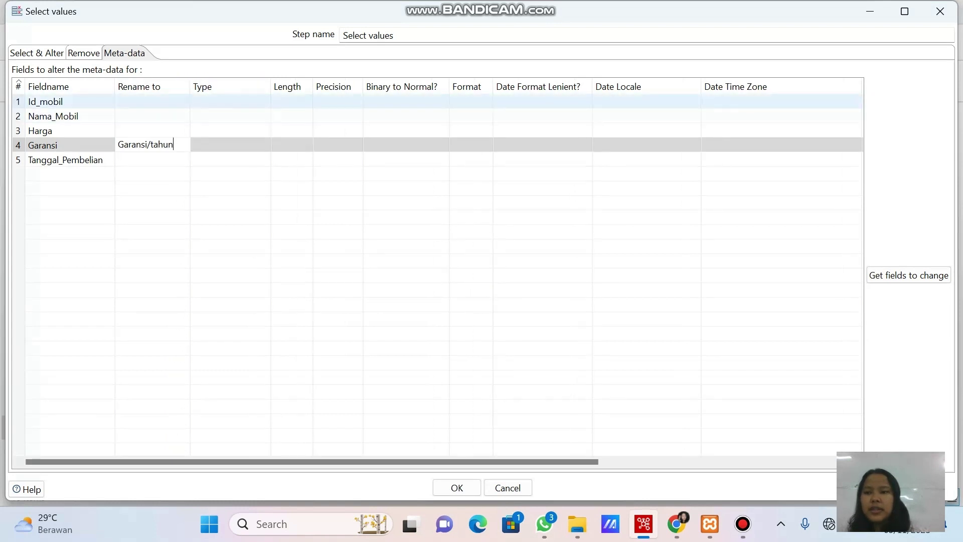
# Set the data type of the Id_mobil and Nama_Mobil fields to String.
pyautogui.click(225, 102)
pyautogui.click(265, 102)
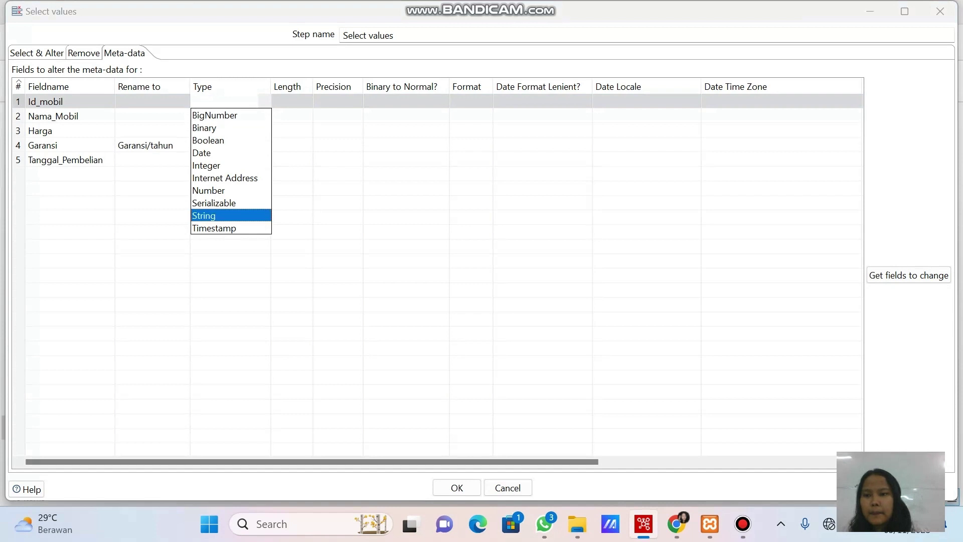
pyautogui.click(226, 216)
pyautogui.click(226, 116)
pyautogui.click(226, 116)
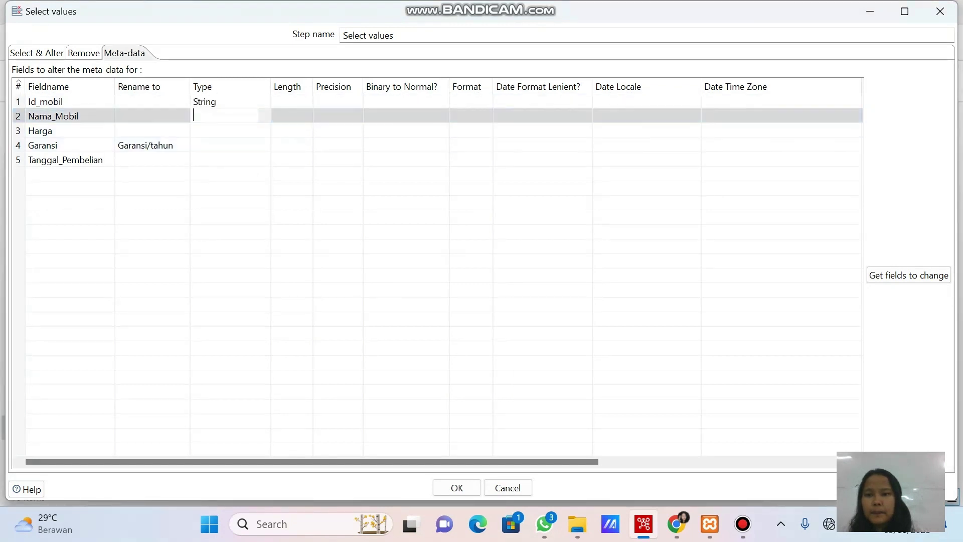
pyautogui.hotkey('alt', 'Down')
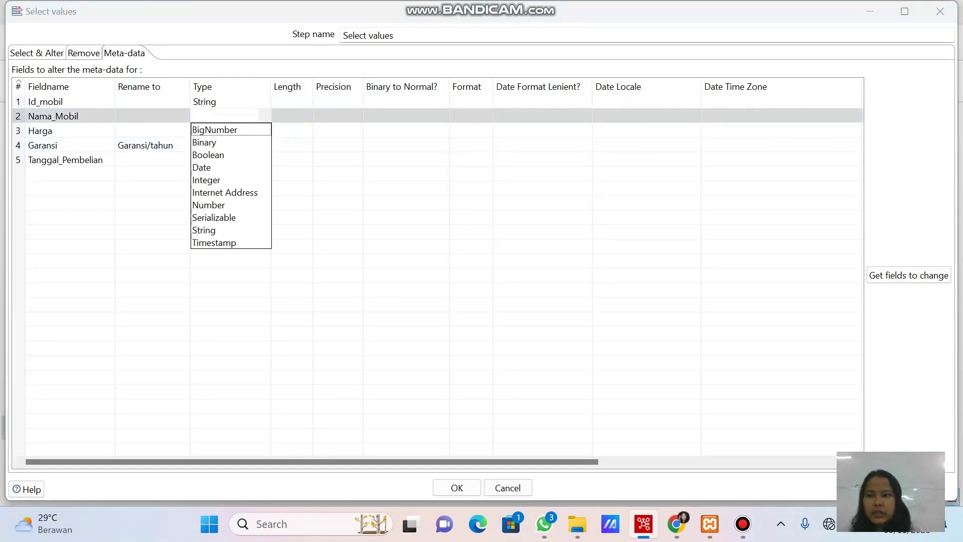
pyautogui.click(226, 230)
# Set the data type of Harga and Garansi to Integer and of Tanggal_Pembelian to String.
pyautogui.click(226, 130)
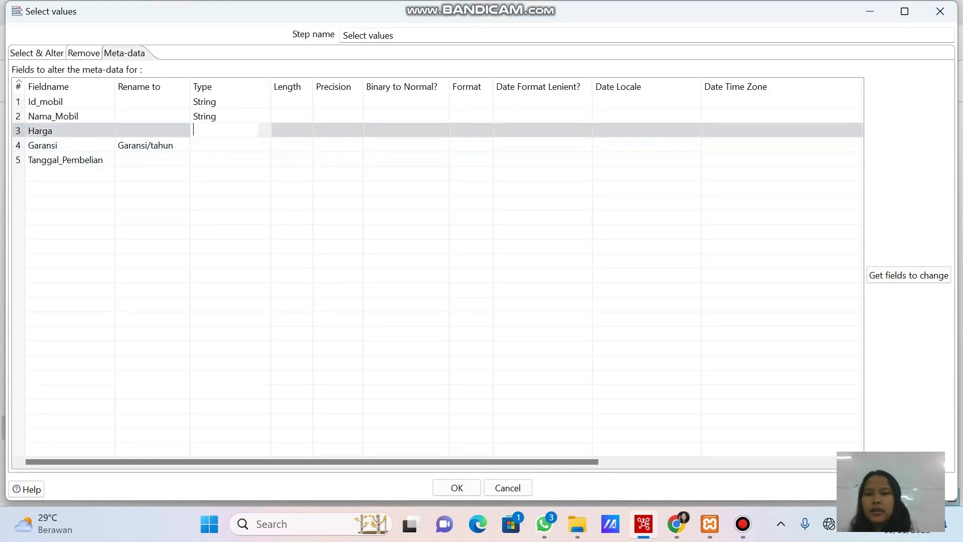
pyautogui.hotkey('alt', 'Down')
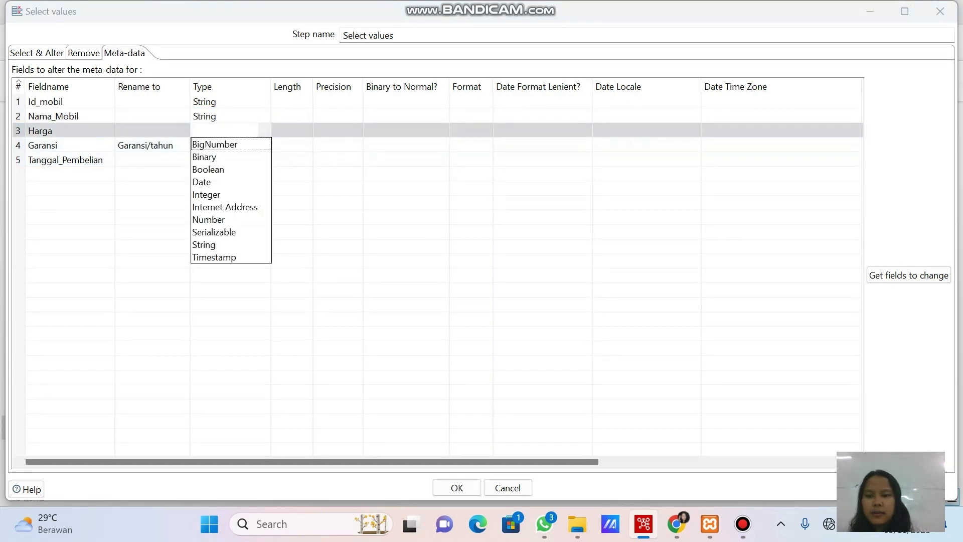
pyautogui.click(206, 195)
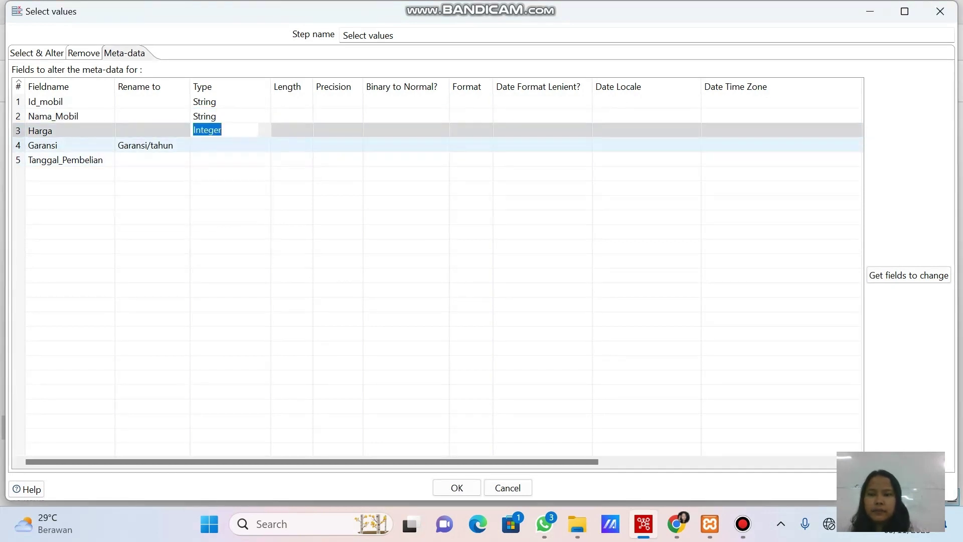
pyautogui.click(226, 146)
pyautogui.click(265, 145)
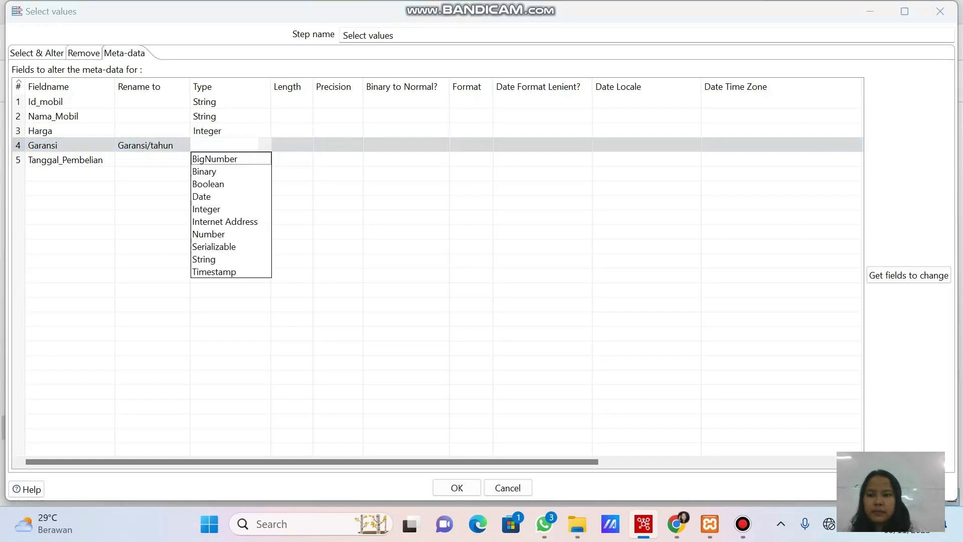
pyautogui.click(206, 209)
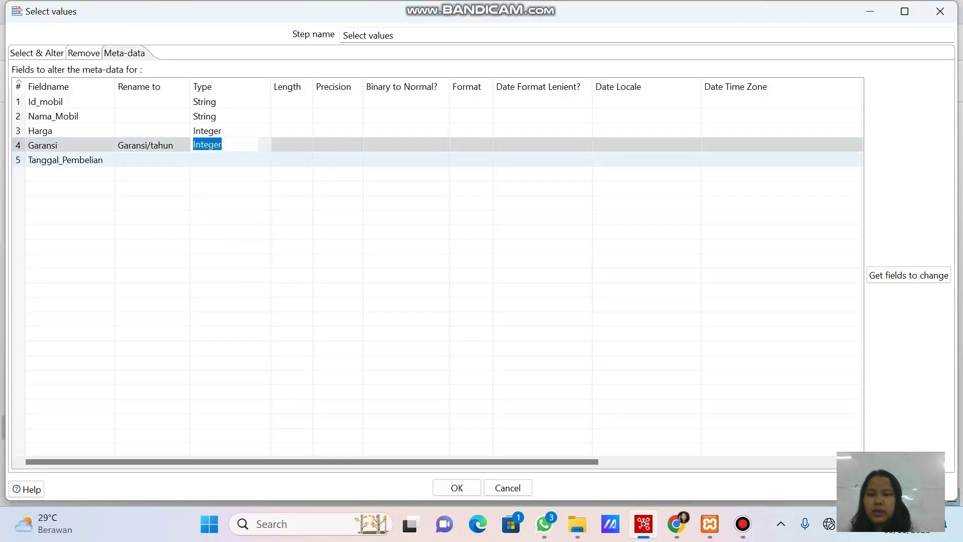
pyautogui.click(225, 160)
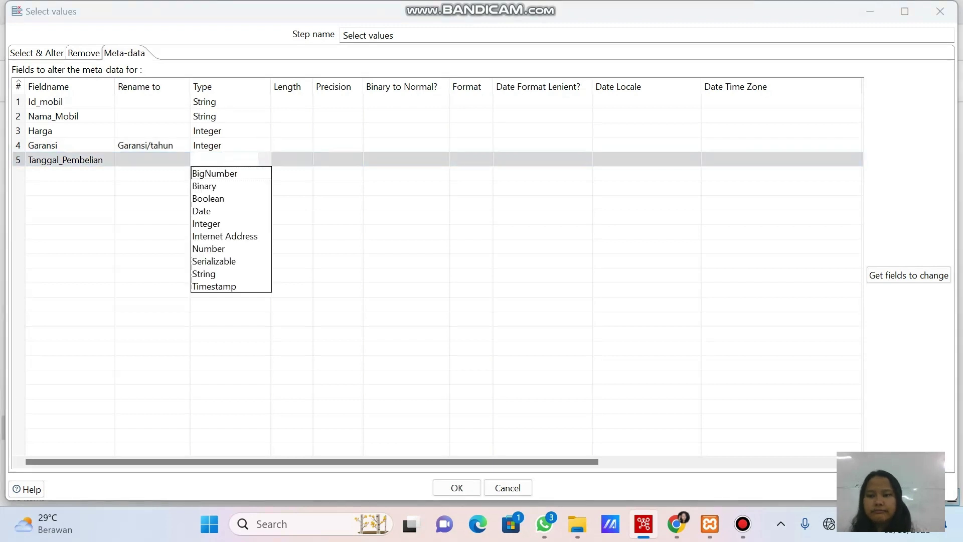
pyautogui.click(204, 273)
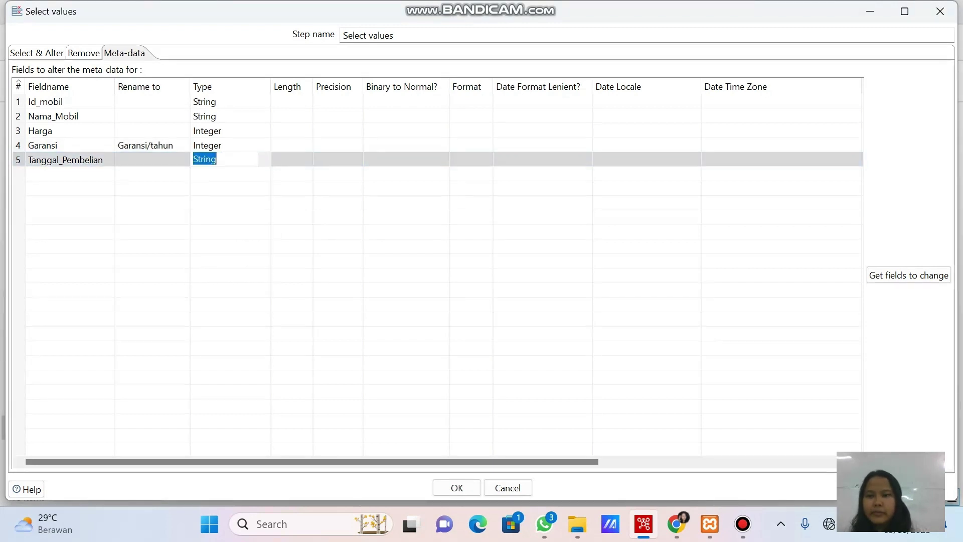
# Set the field lengths to 15 for Id_mobil, 30 for Nama_Mobil, 9 for Harga and 1 for Garansi.
pyautogui.click(292, 102)
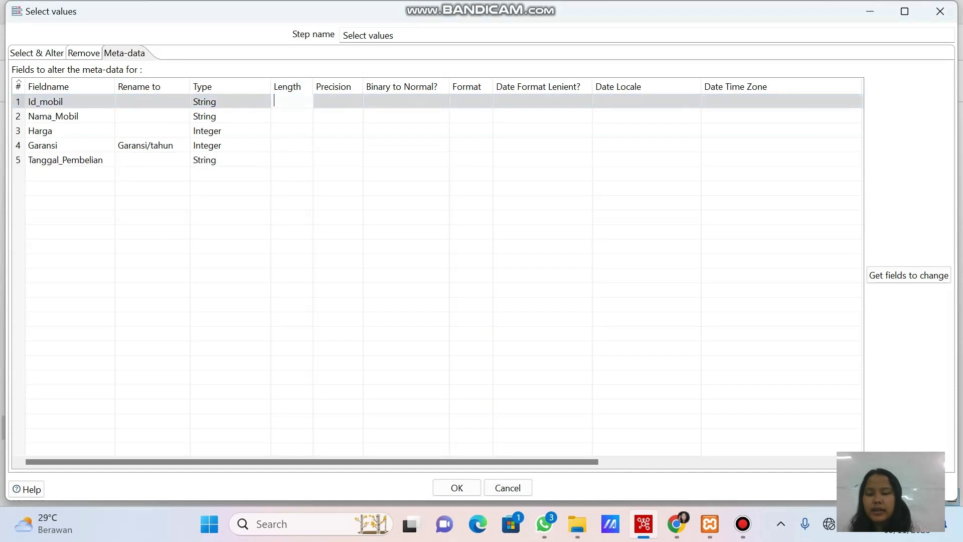
pyautogui.write('15')
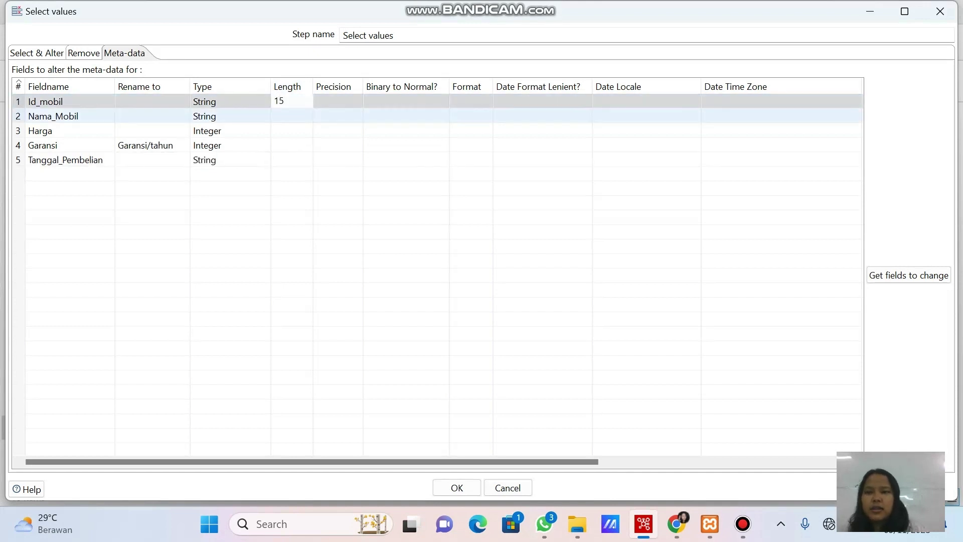
pyautogui.click(292, 116)
pyautogui.write('30')
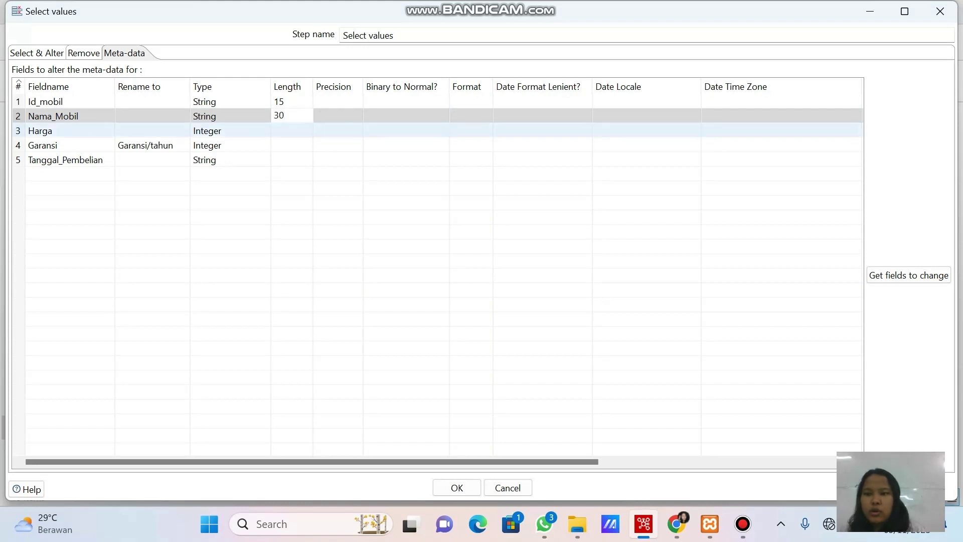
pyautogui.click(292, 130)
pyautogui.write('9')
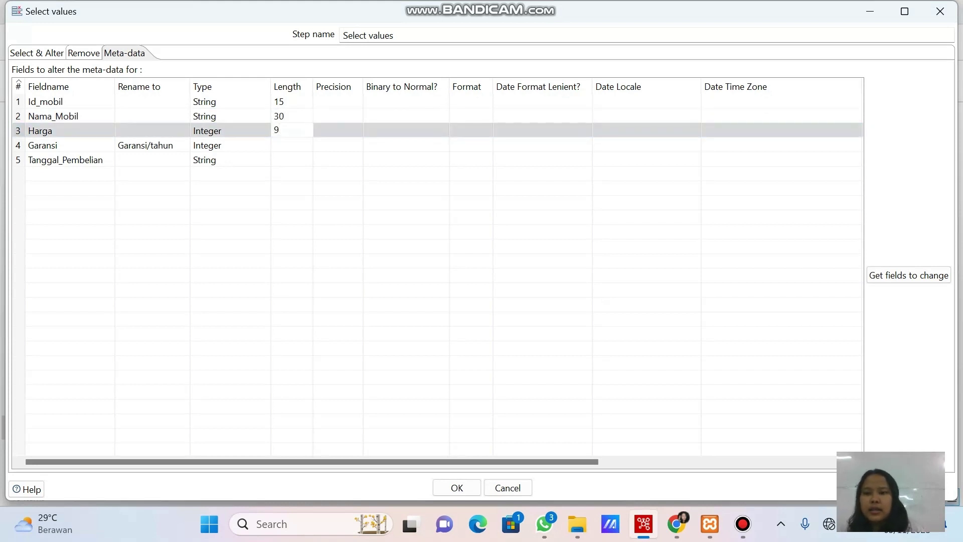
pyautogui.click(292, 145)
pyautogui.write('1')
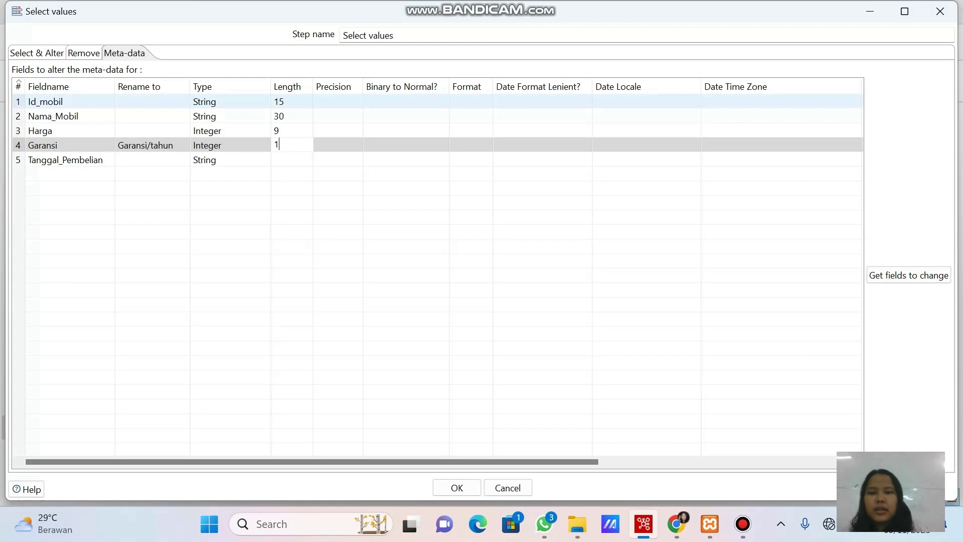
# Set Binary to Normal to N for the Id_mobil and Nama_Mobil fields.
pyautogui.click(438, 101)
pyautogui.click(443, 102)
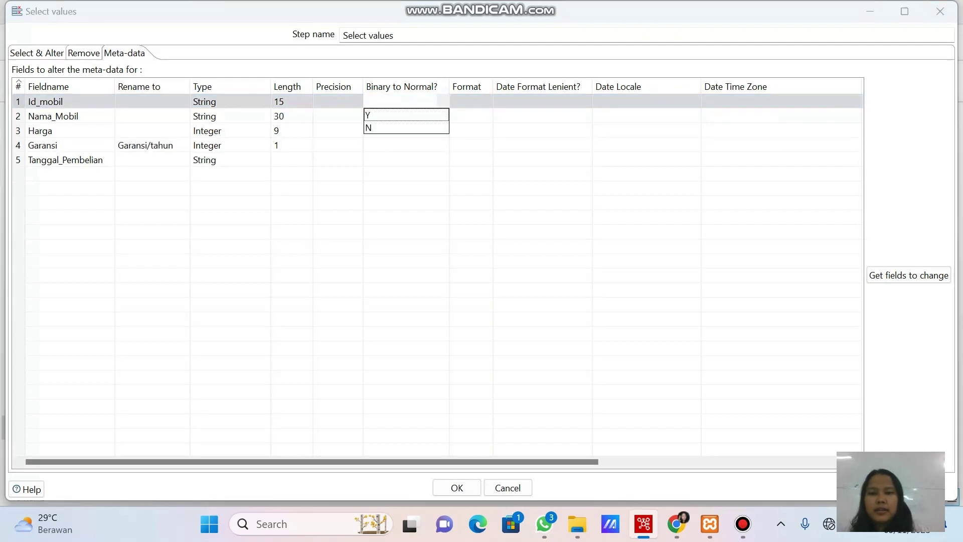
pyautogui.click(419, 129)
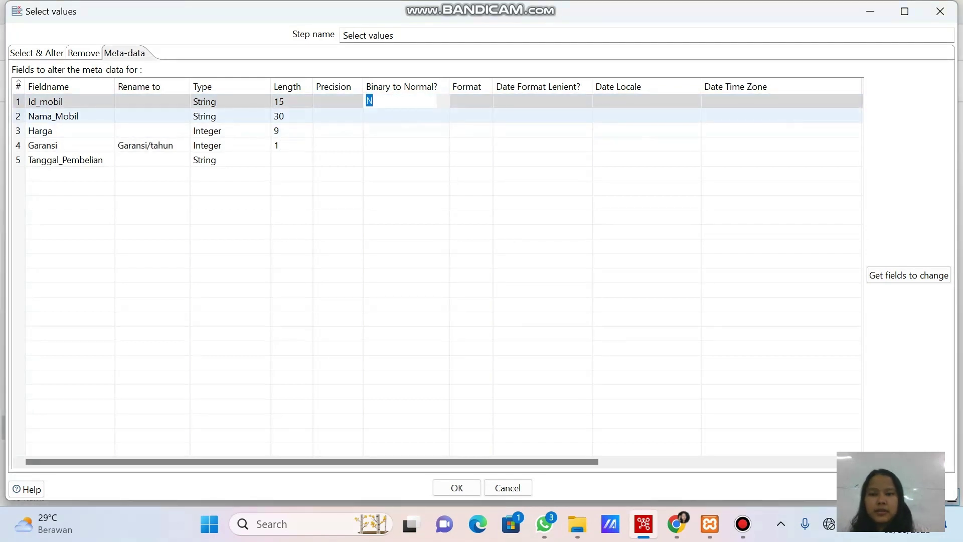
pyautogui.click(430, 116)
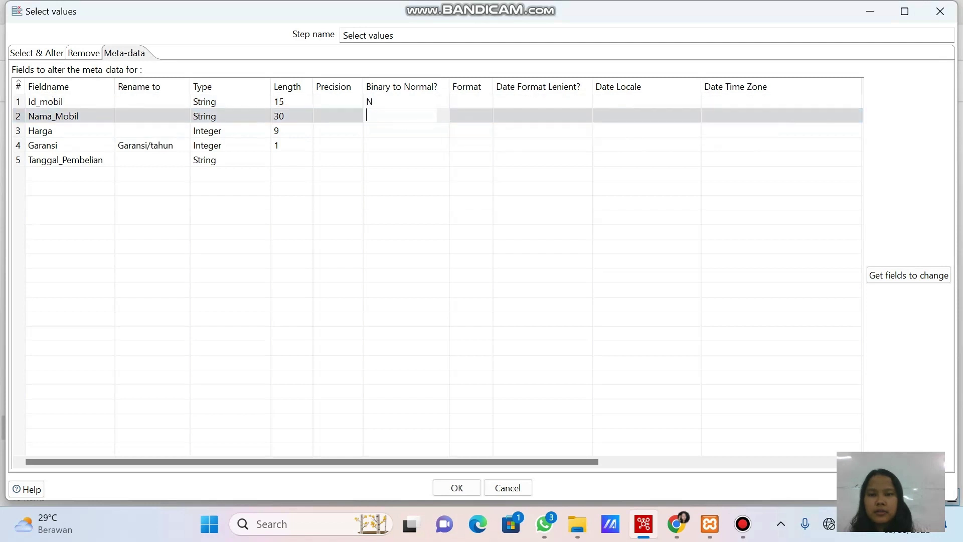
pyautogui.click(443, 115)
pyautogui.click(417, 143)
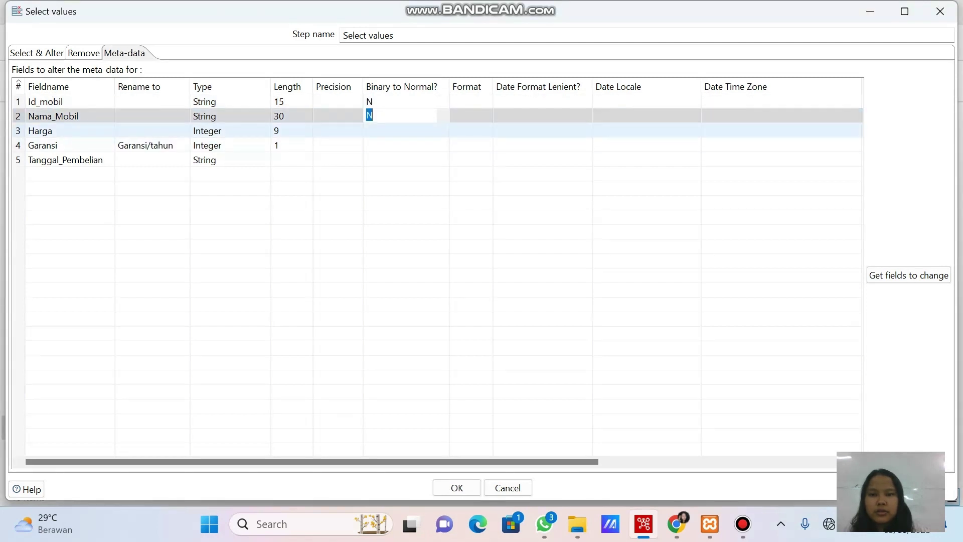
# Set Binary to Normal to N for the Harga, Garansi and Tanggal_Pembelian fields.
pyautogui.click(428, 131)
pyautogui.click(443, 131)
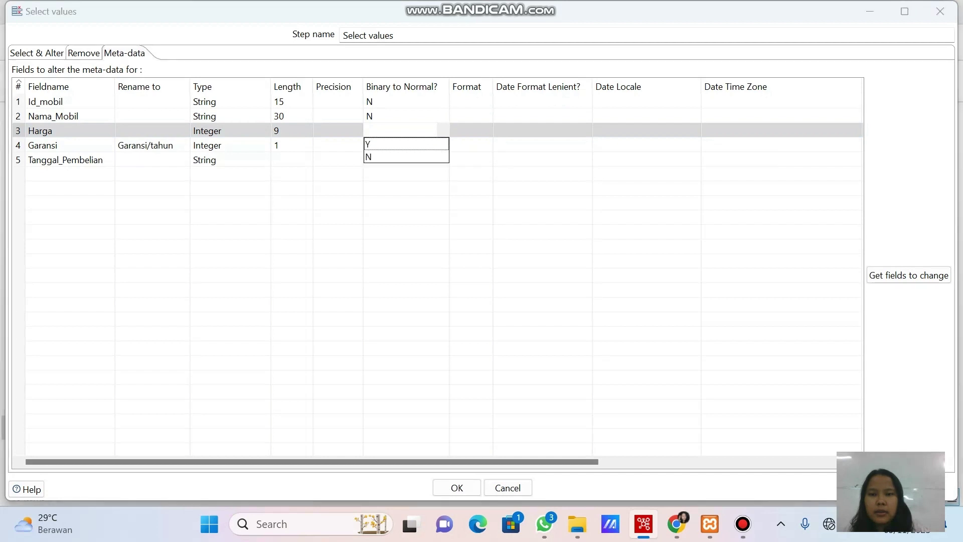
pyautogui.press('Down')
pyautogui.press('Return')
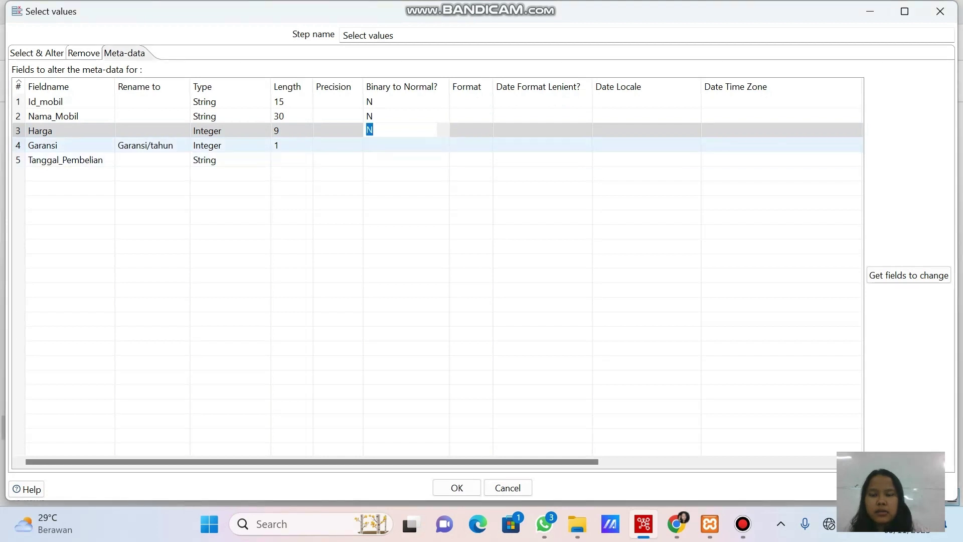
pyautogui.click(417, 146)
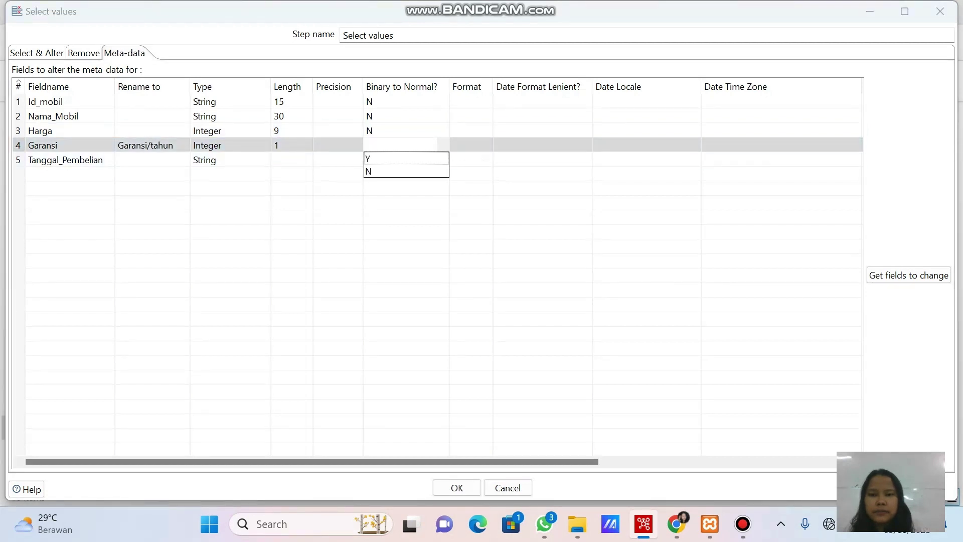
pyautogui.press('Down')
pyautogui.press('Return')
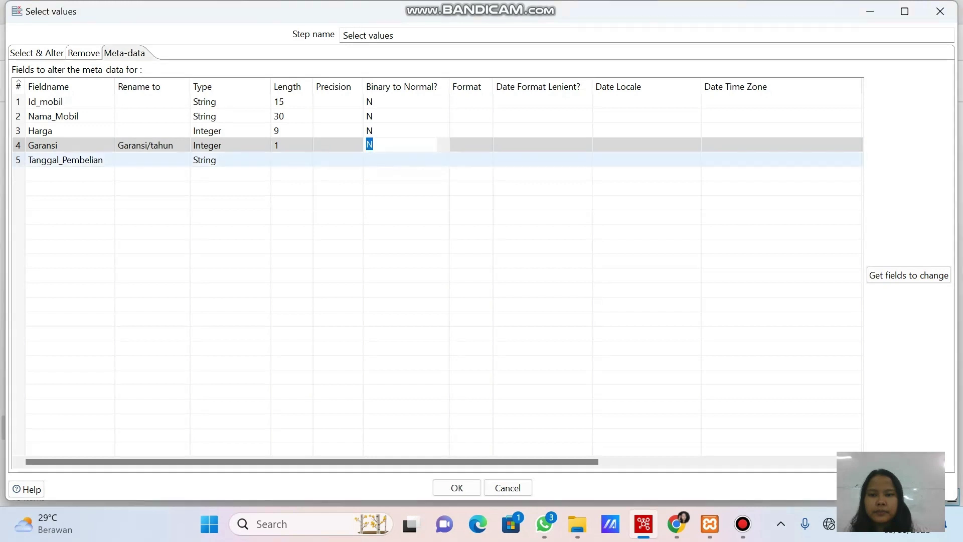
pyautogui.click(411, 160)
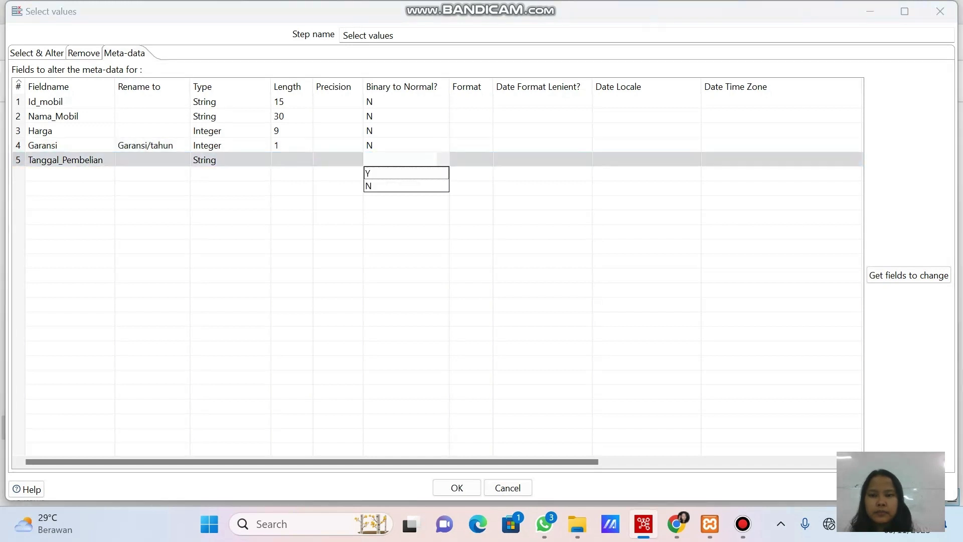
pyautogui.press('Down')
pyautogui.press('Return')
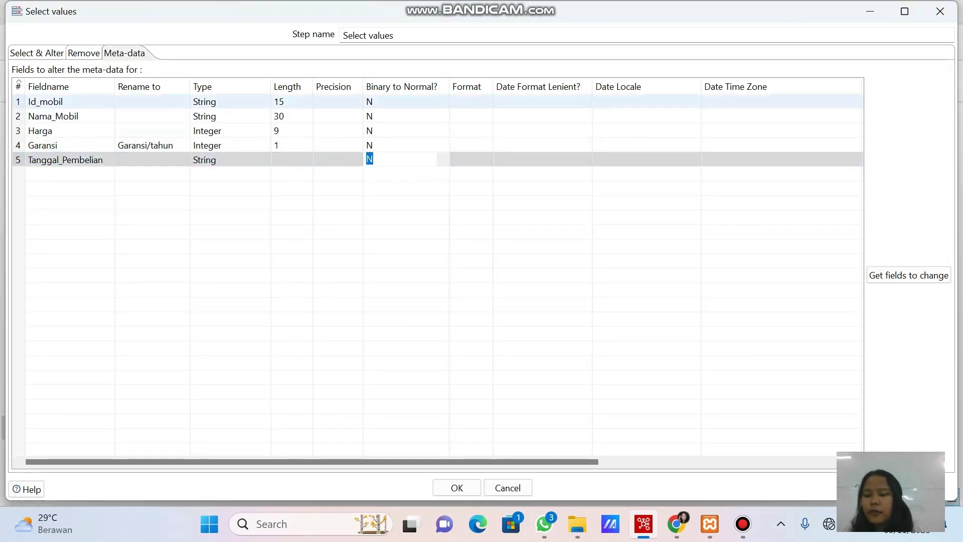
# Set the format of the Id_mobil and Nama_Mobil fields to #.
pyautogui.click(471, 102)
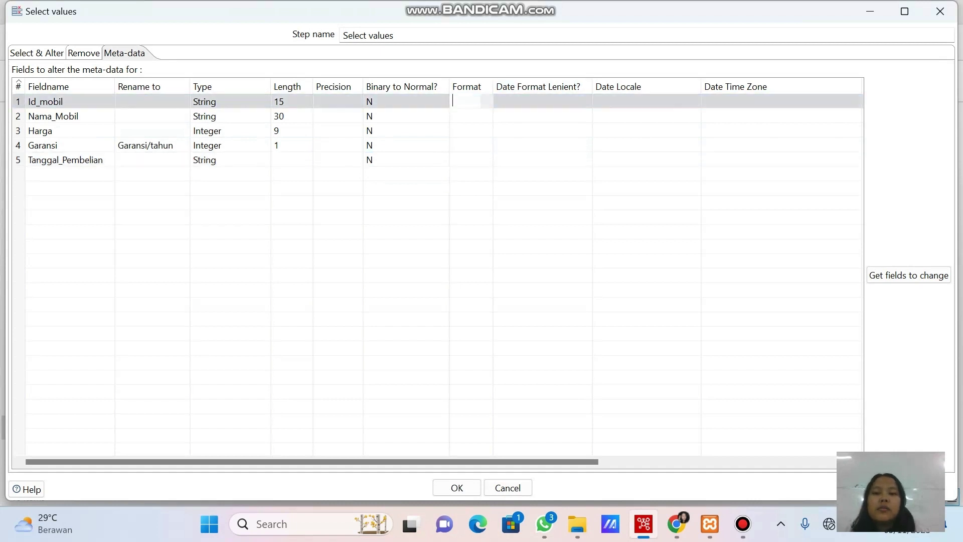
pyautogui.click(487, 101)
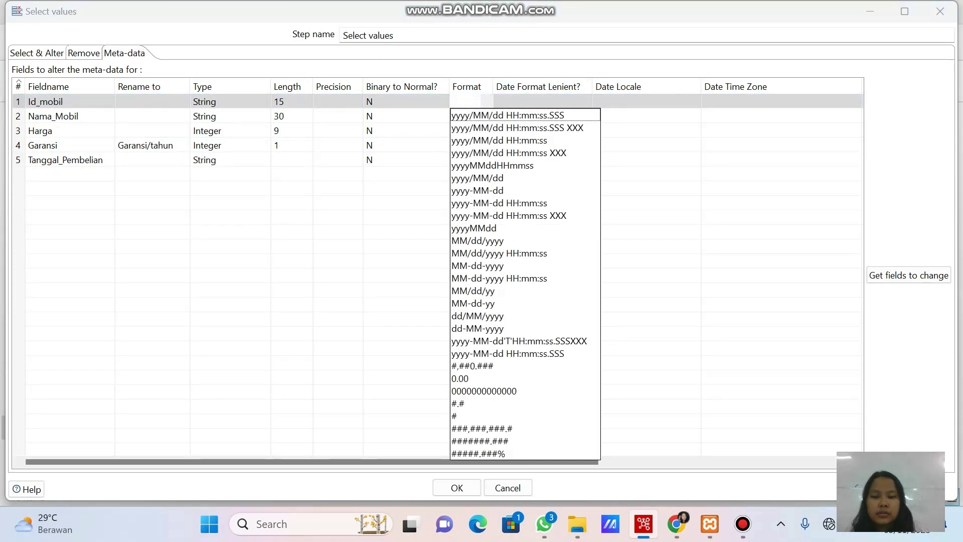
pyautogui.click(481, 416)
pyautogui.click(502, 416)
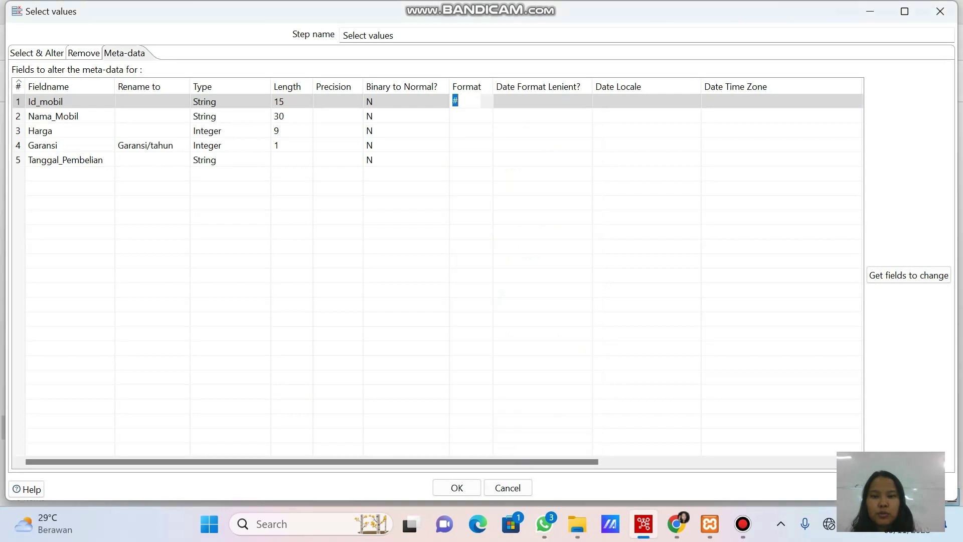
pyautogui.click(467, 116)
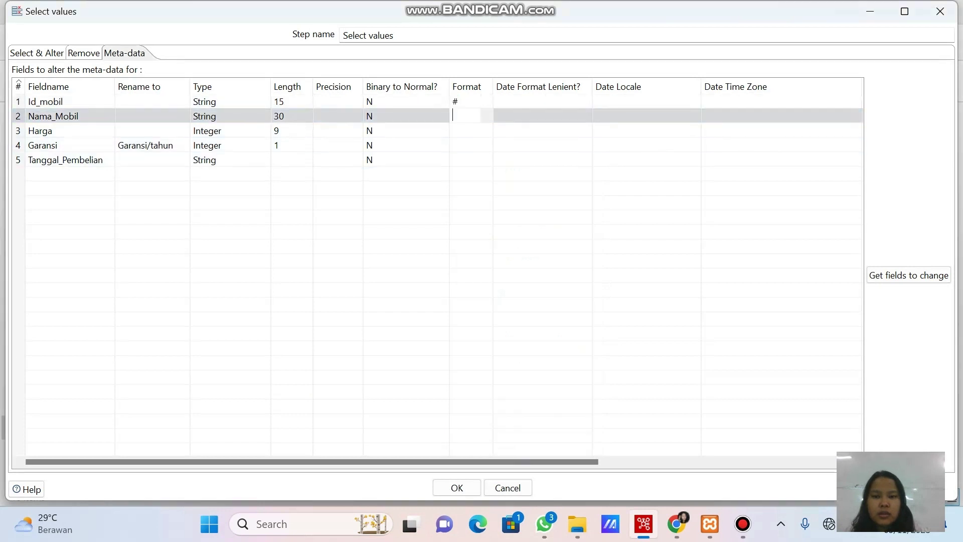
pyautogui.click(486, 116)
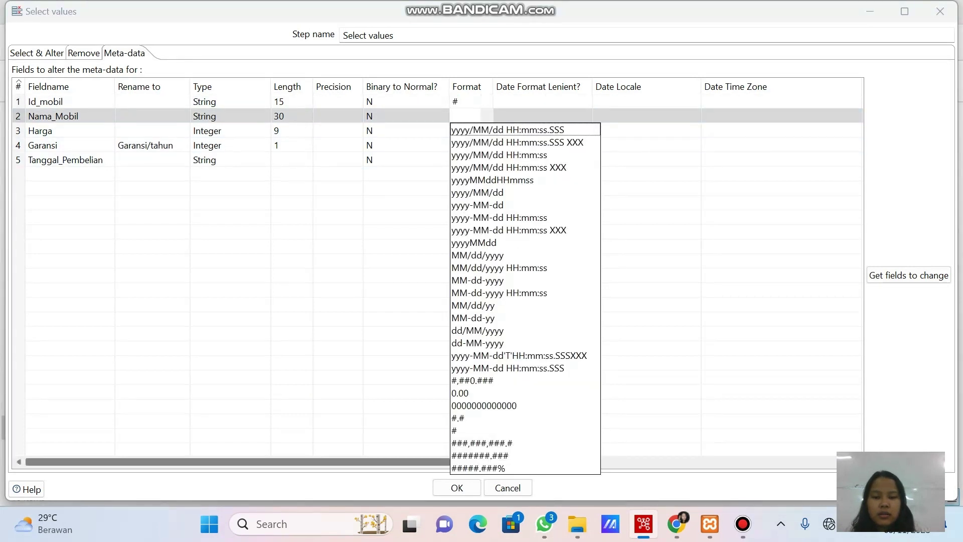
pyautogui.click(502, 431)
# Set the format of the Harga, Garansi and Tanggal_Pembelian fields to #.
pyautogui.click(468, 130)
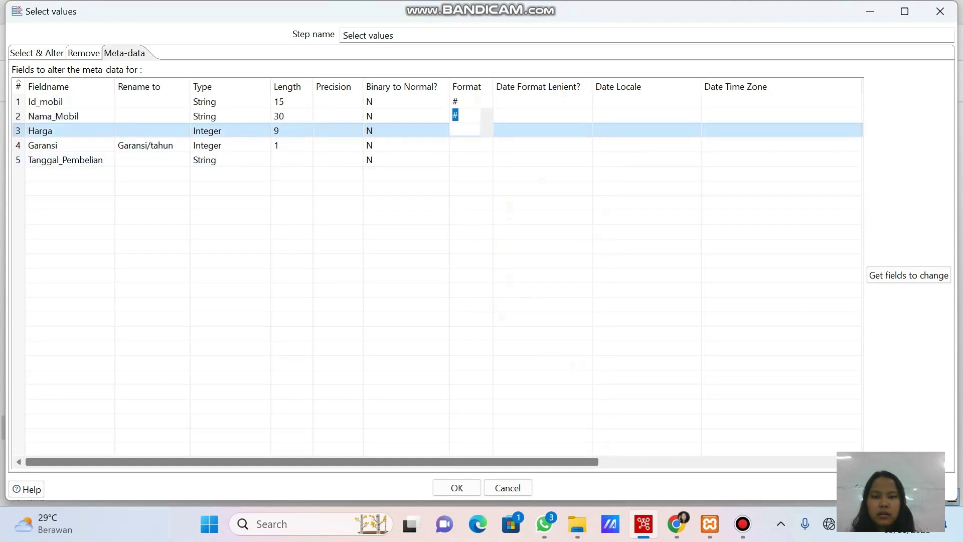
pyautogui.hotkey('alt', 'Down')
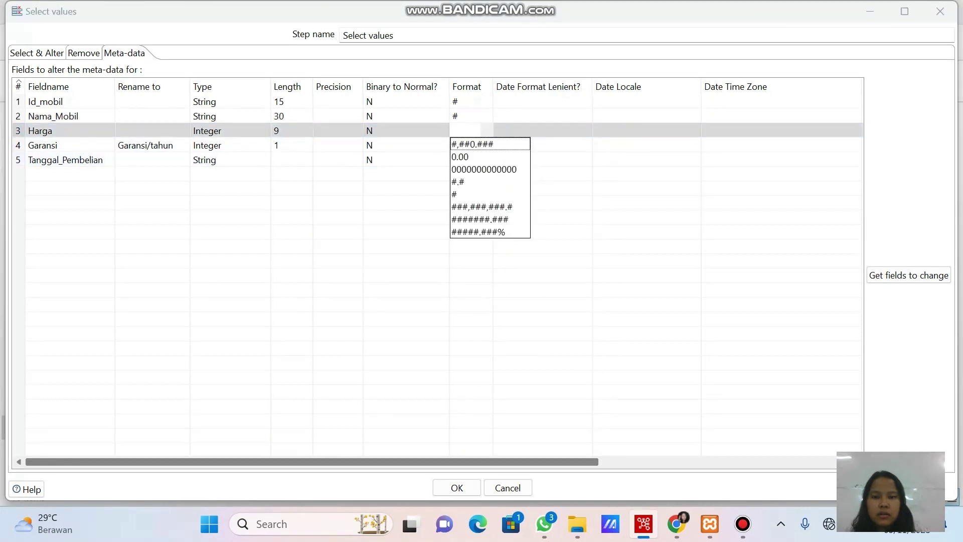
pyautogui.click(467, 194)
pyautogui.click(468, 145)
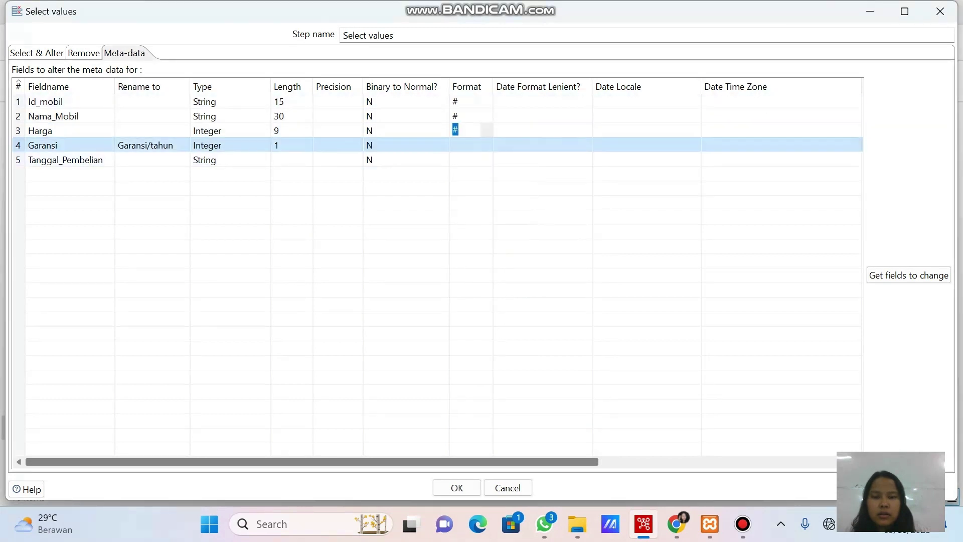
pyautogui.click(487, 145)
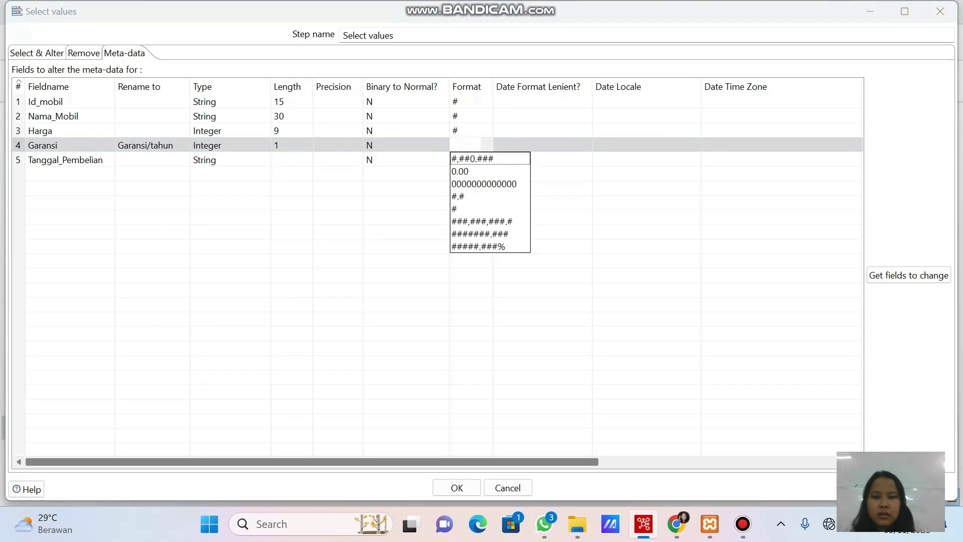
pyautogui.click(466, 209)
pyautogui.click(467, 160)
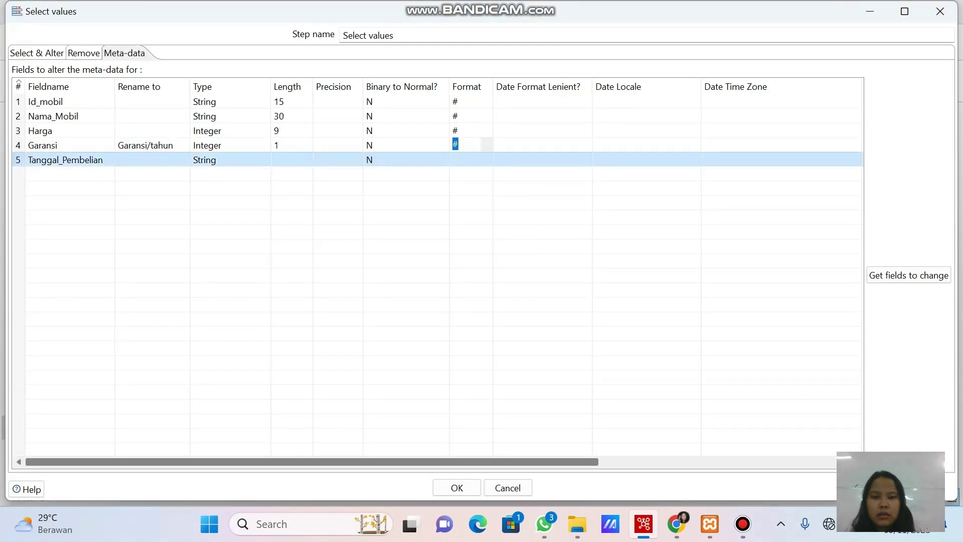
pyautogui.click(486, 159)
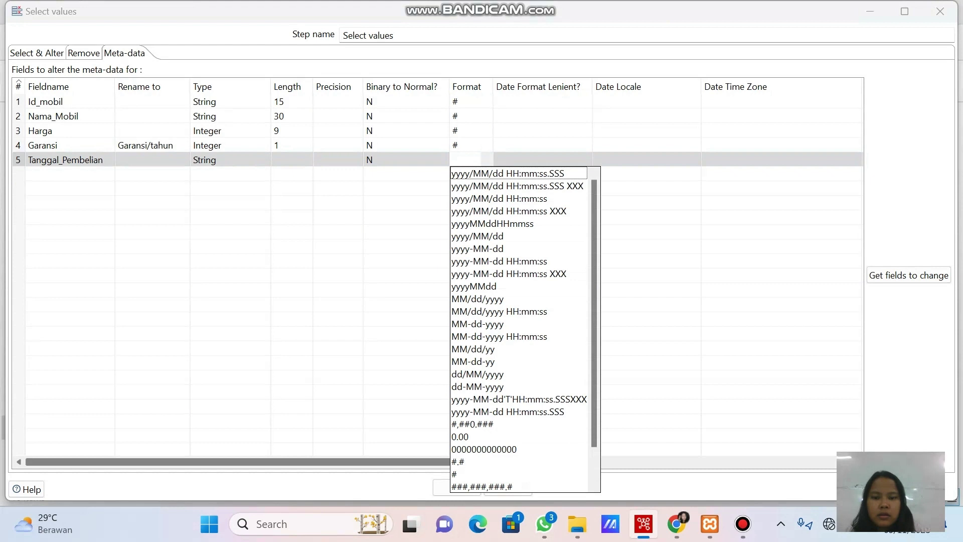
pyautogui.click(456, 474)
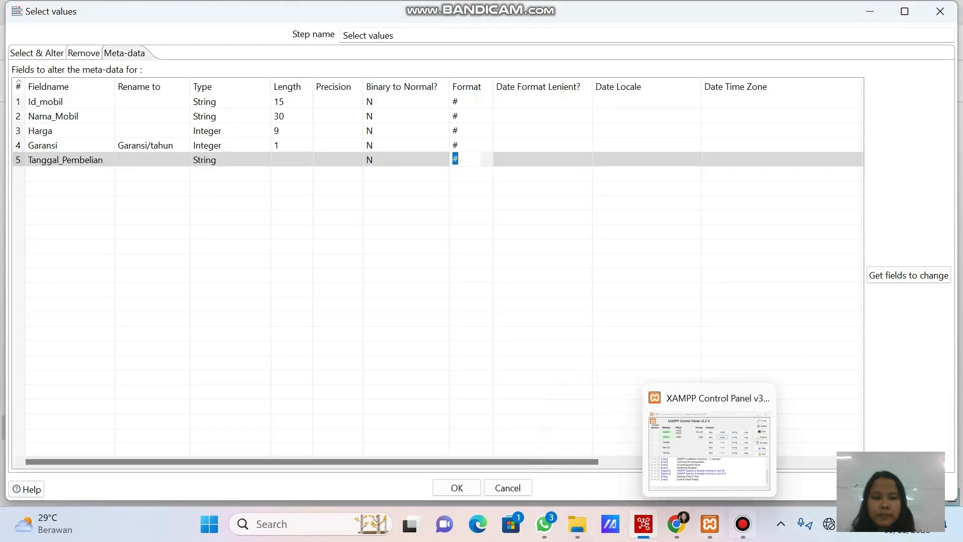
pyautogui.click(743, 524)
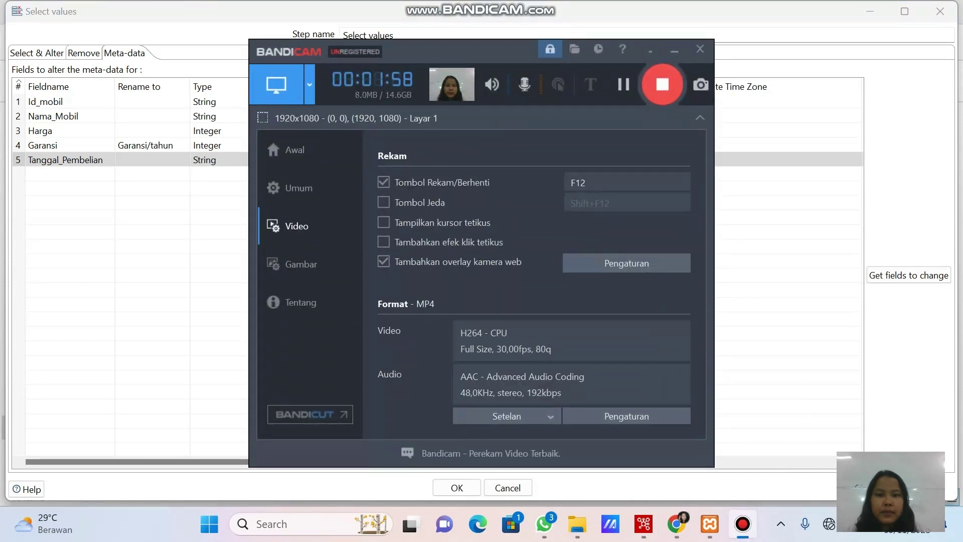
pyautogui.click(675, 49)
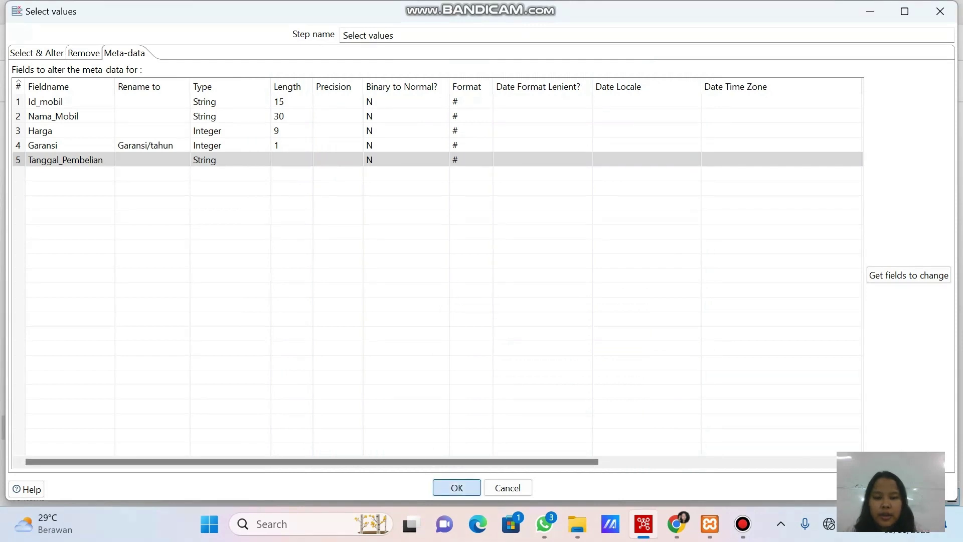
# Apply the Select values settings and launch a quick preview of that step's output rows.
pyautogui.click(457, 487)
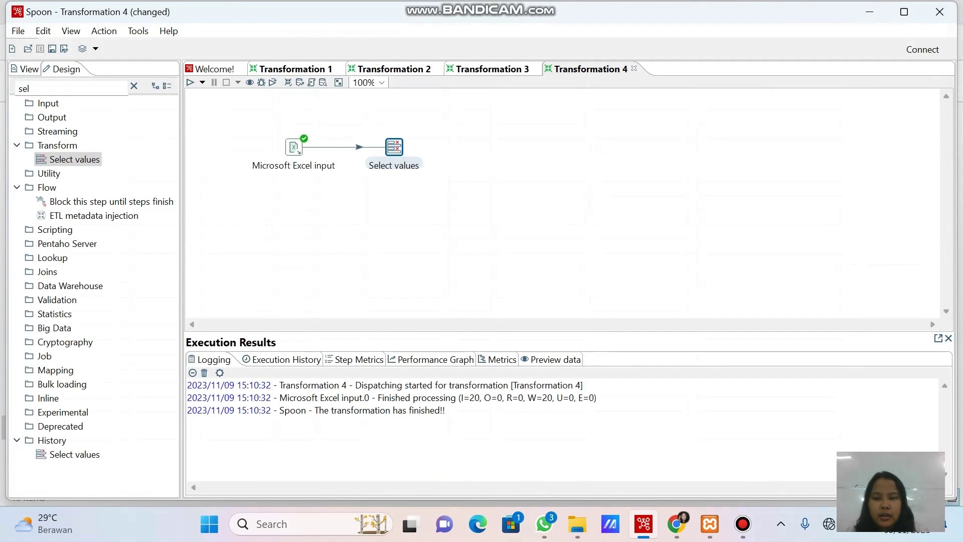
pyautogui.rightClick(396, 148)
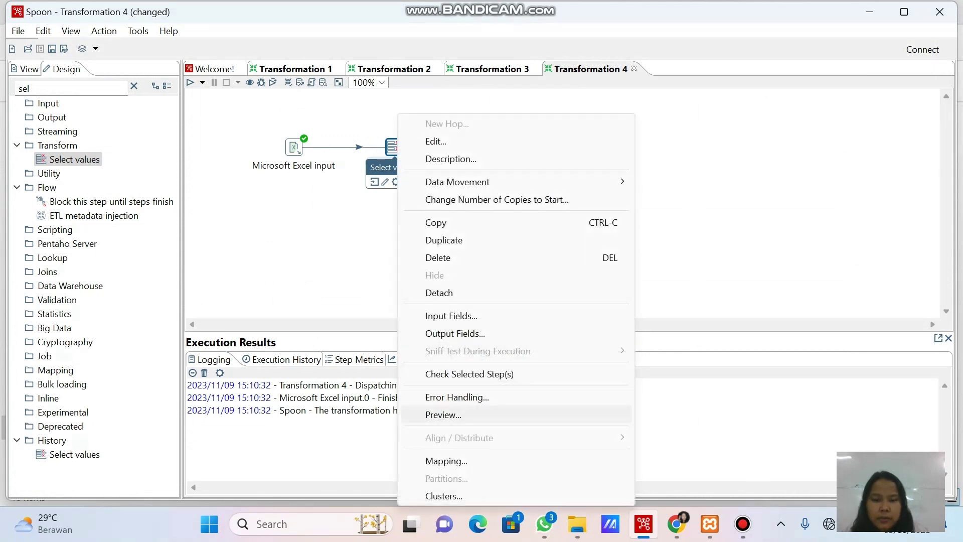
pyautogui.click(443, 414)
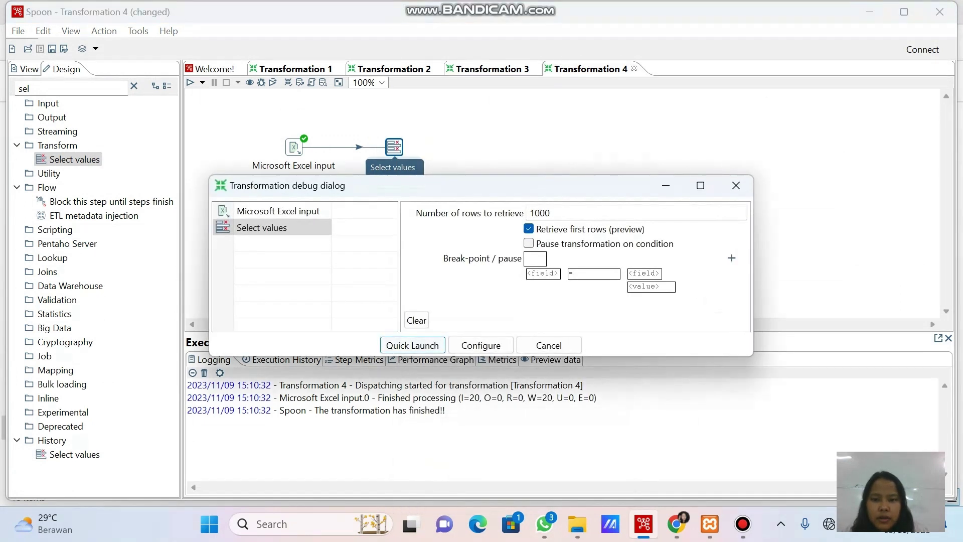
pyautogui.click(412, 345)
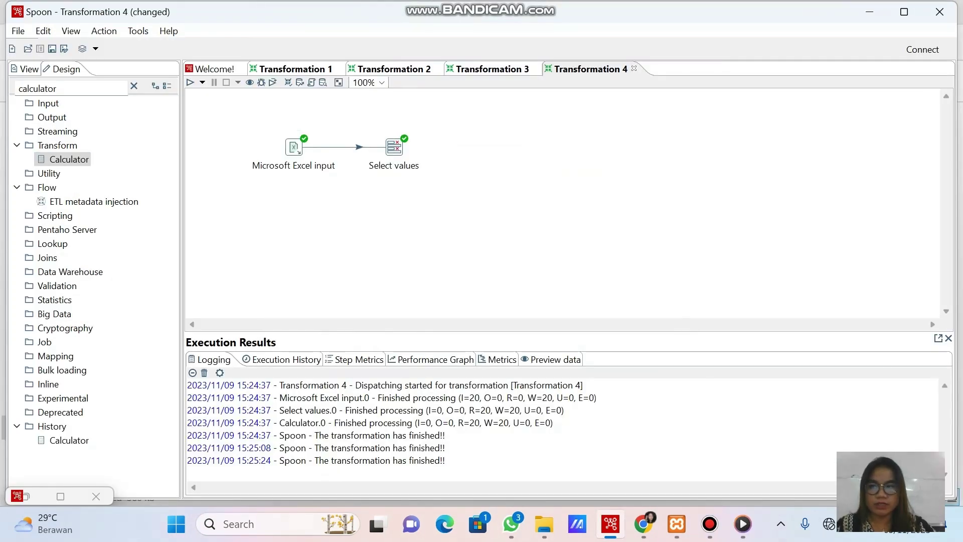
# Search the step library for calculator and place a Calculator step on the canvas beside Select values.
pyautogui.click(68, 87)
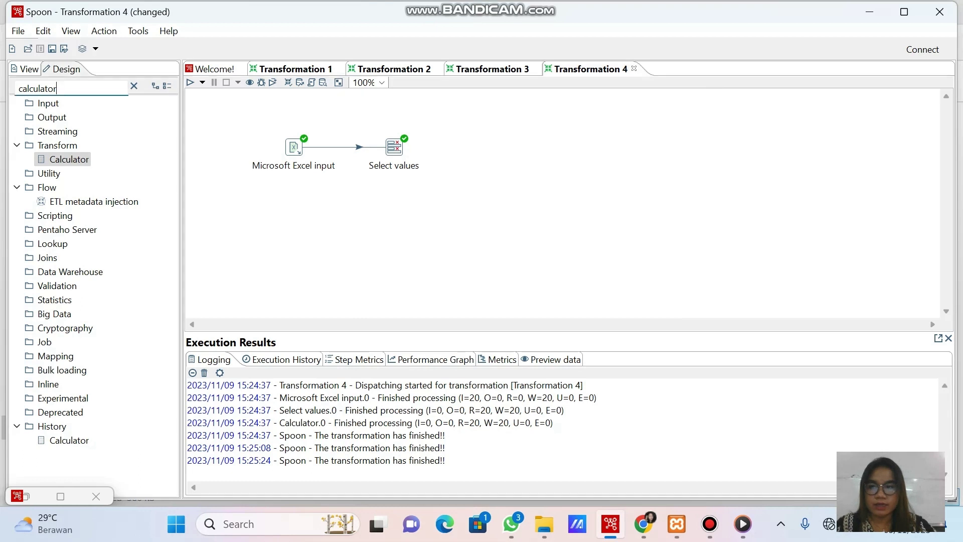
pyautogui.click(134, 85)
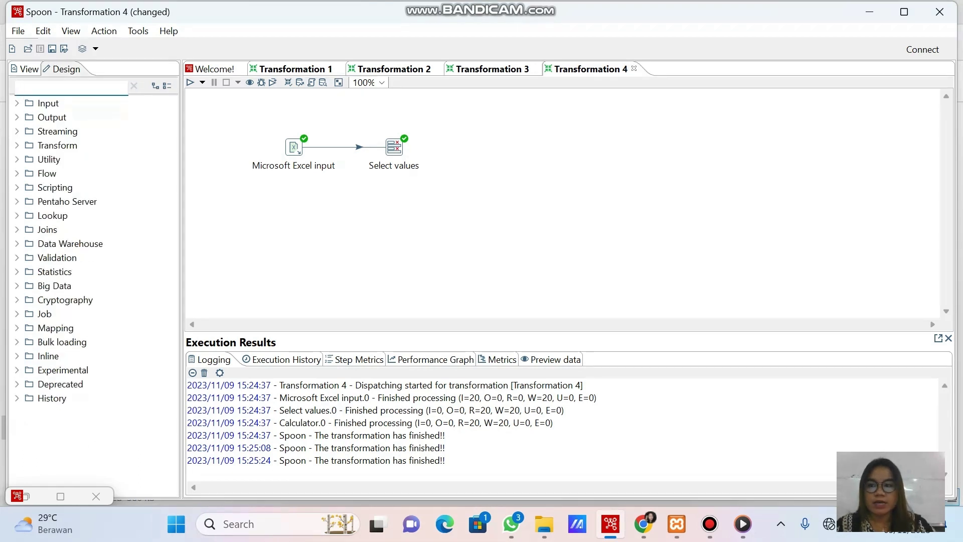
pyautogui.write('c')
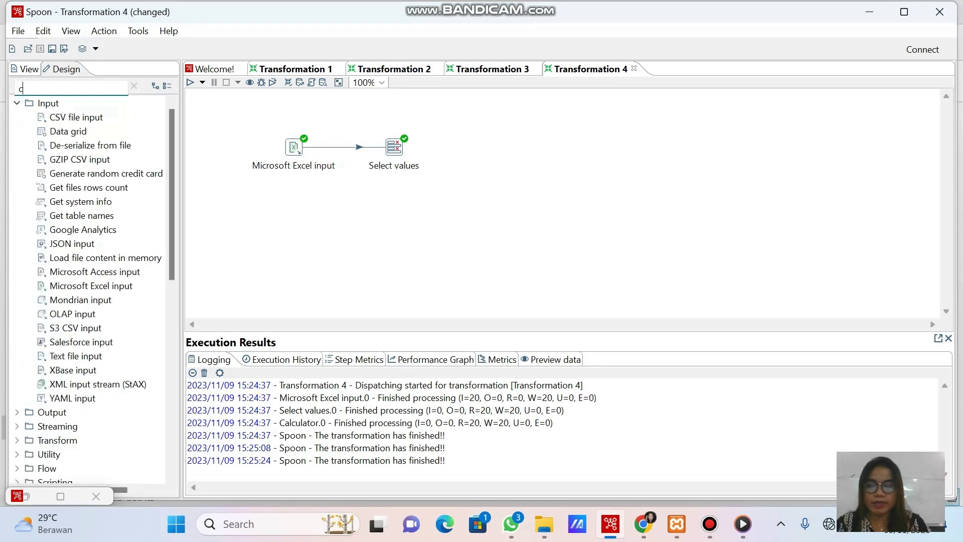
pyautogui.write('alculator')
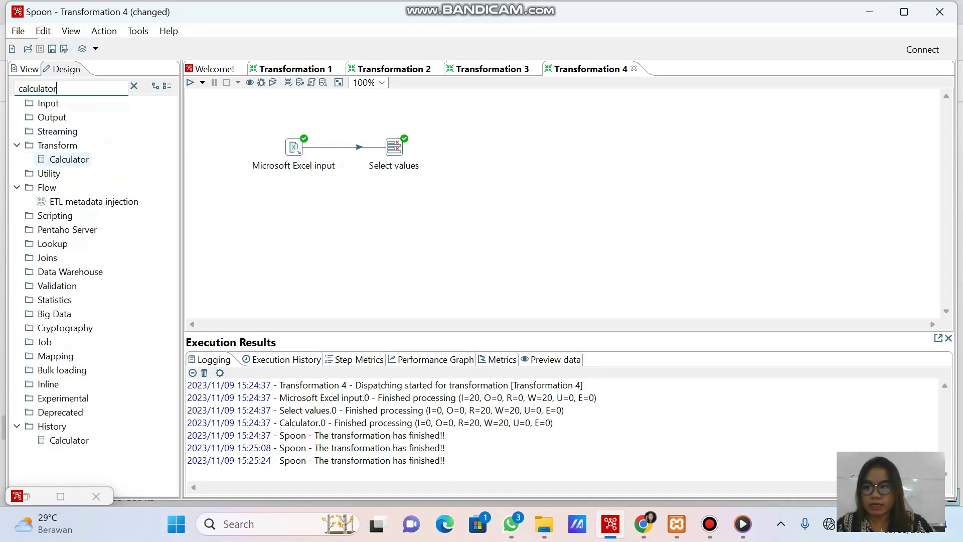
pyautogui.moveTo(69, 159); pyautogui.dragTo(494, 198)
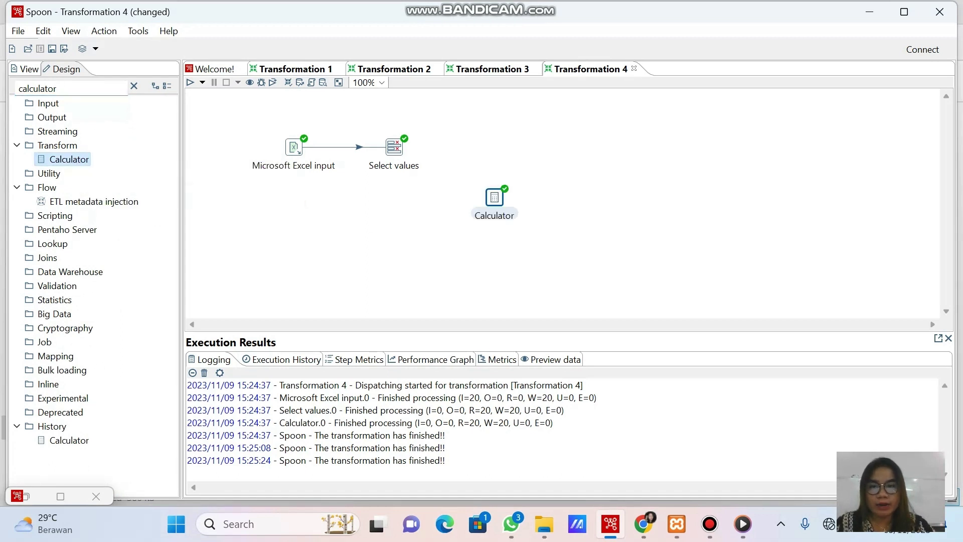
pyautogui.moveTo(495, 198); pyautogui.dragTo(491, 145)
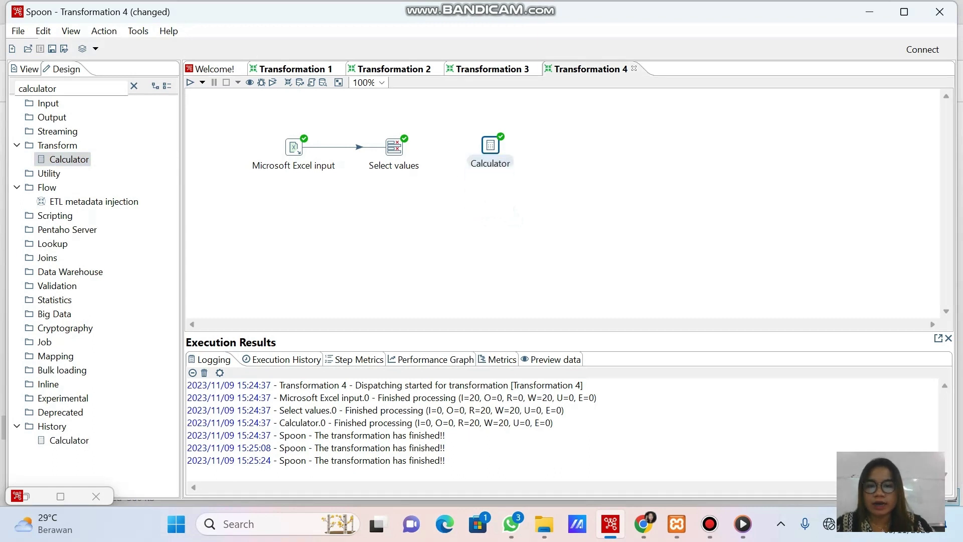
# Connect Select values to Calculator with a hop carrying the main output of the step.
pyautogui.click(394, 148)
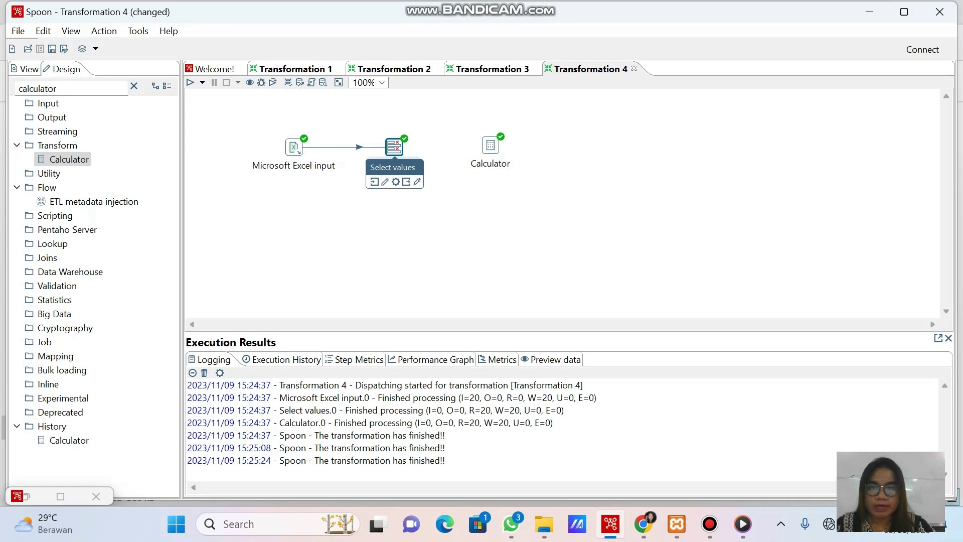
pyautogui.moveTo(394, 147); pyautogui.dragTo(491, 146)
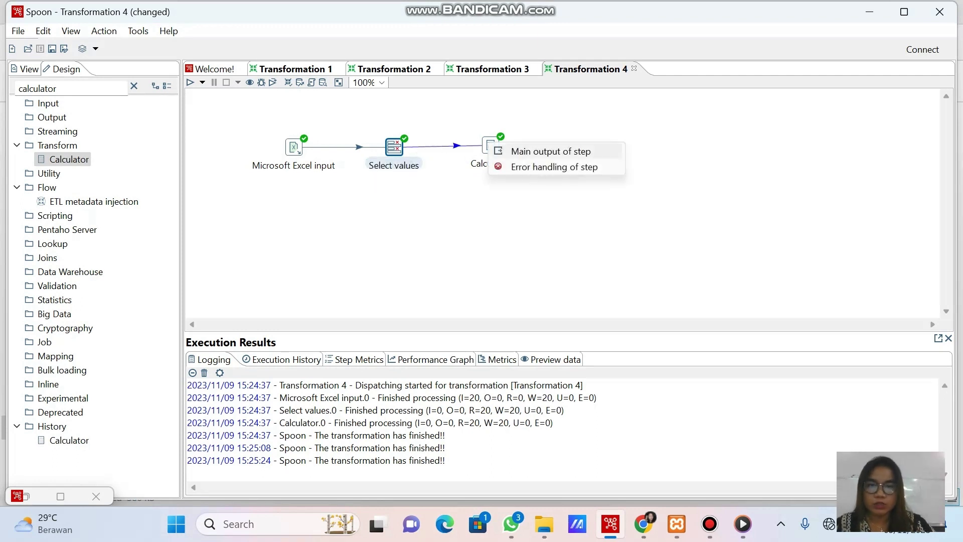
pyautogui.click(551, 151)
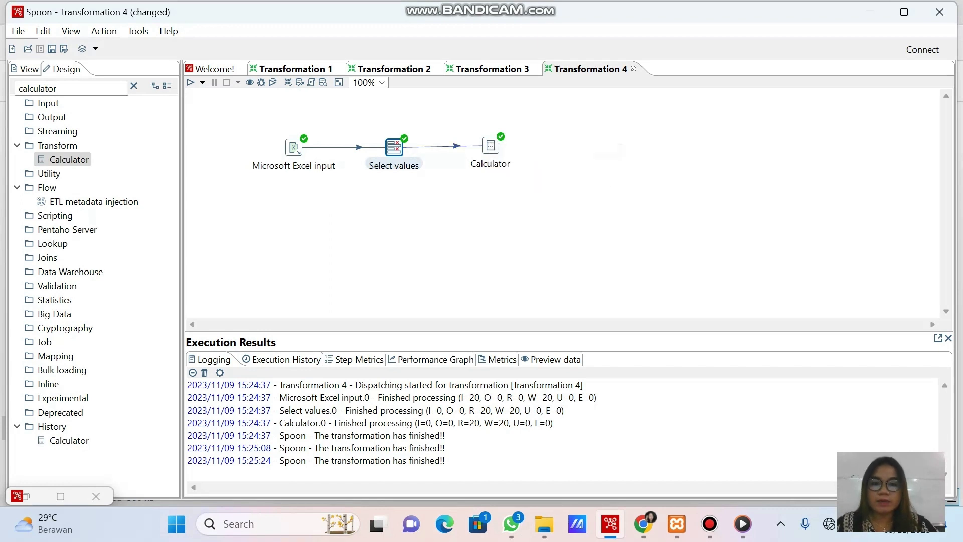
# Add a calculated field named day to Calculator, using Day of month of date A with Tanggal_Pembelian as Field A.
pyautogui.doubleClick(490, 146)
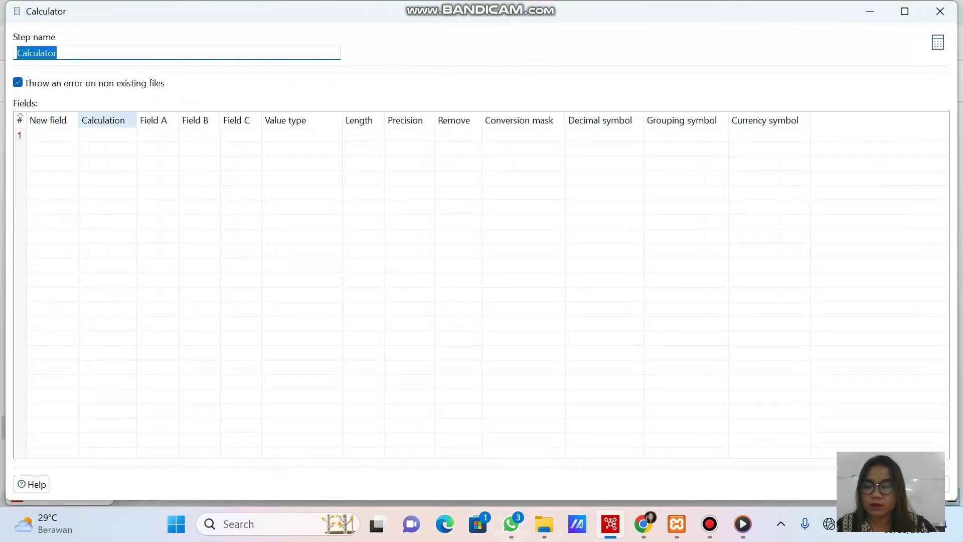
pyautogui.click(52, 135)
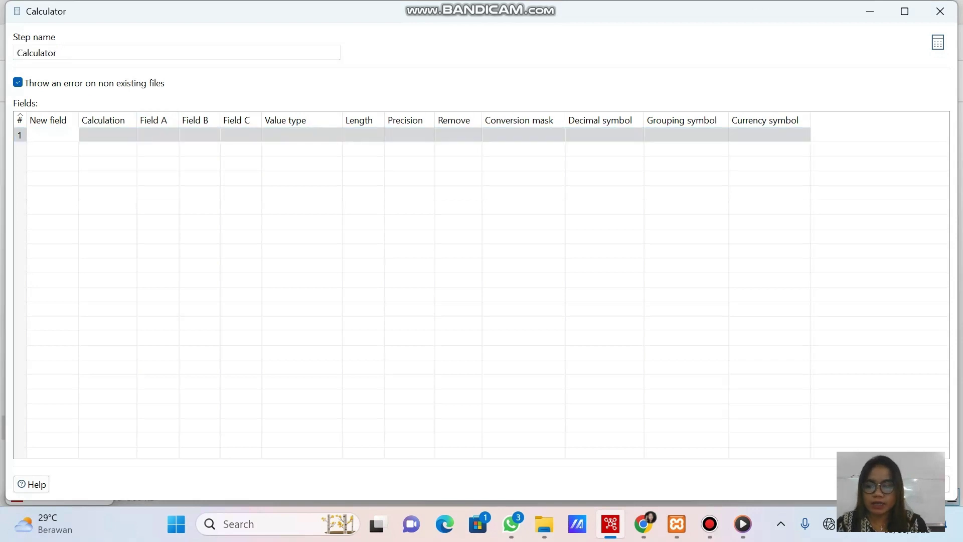
pyautogui.write('day')
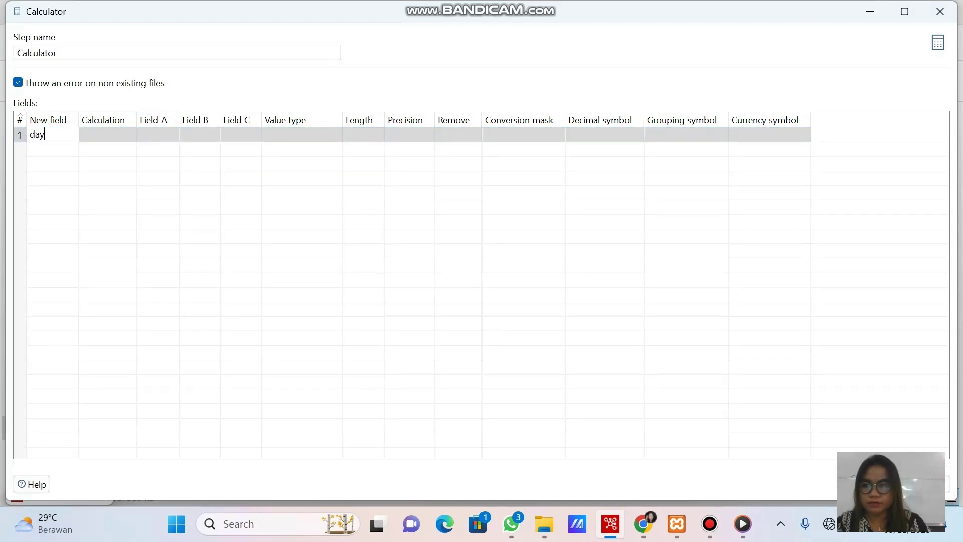
pyautogui.click(108, 135)
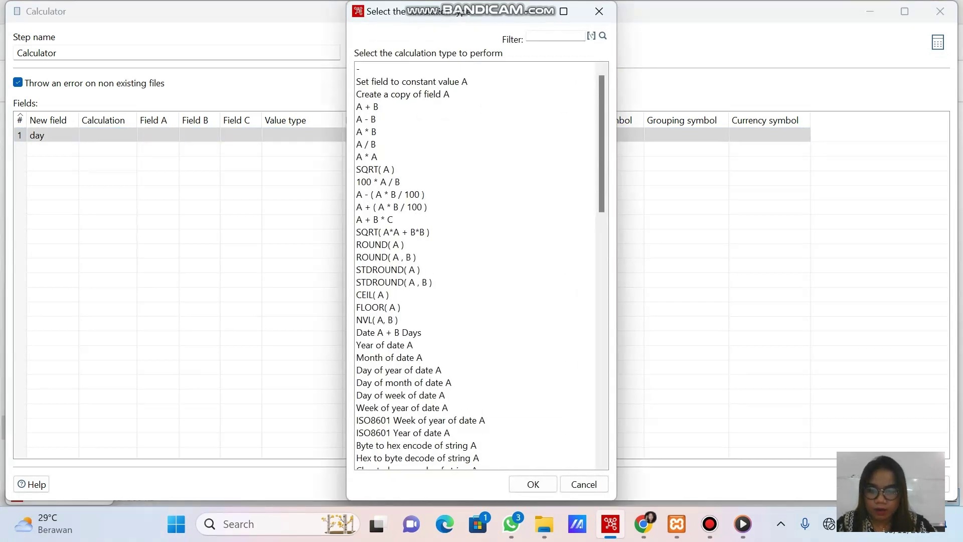
pyautogui.click(404, 383)
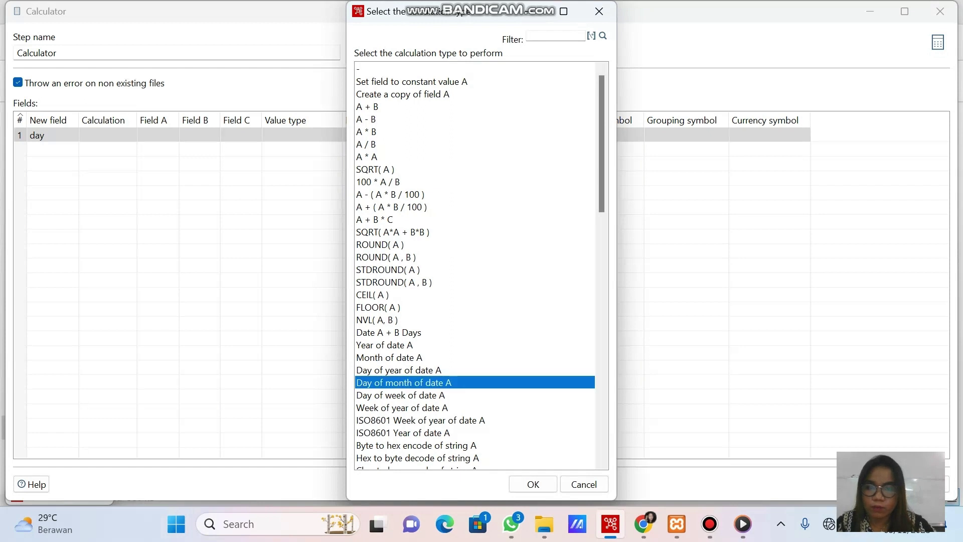
pyautogui.click(533, 484)
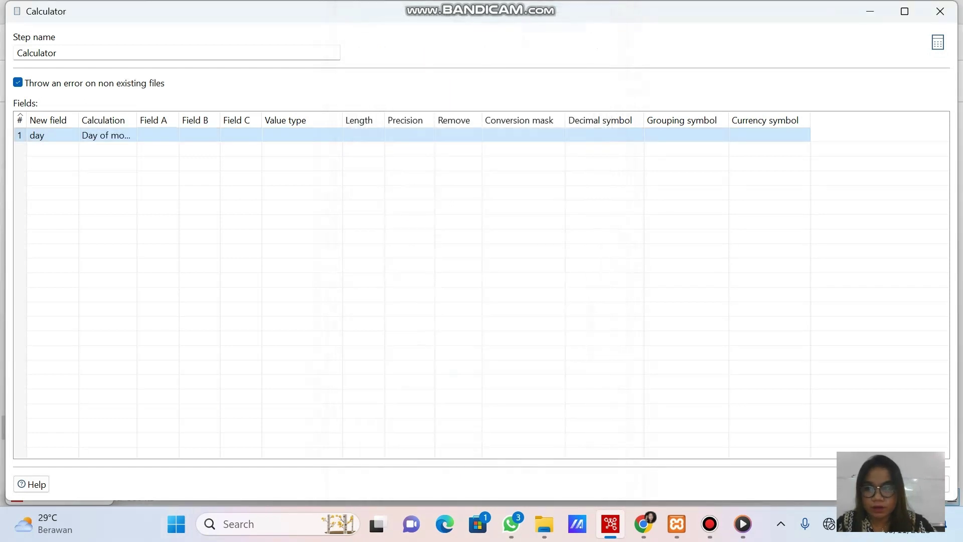
pyautogui.click(158, 135)
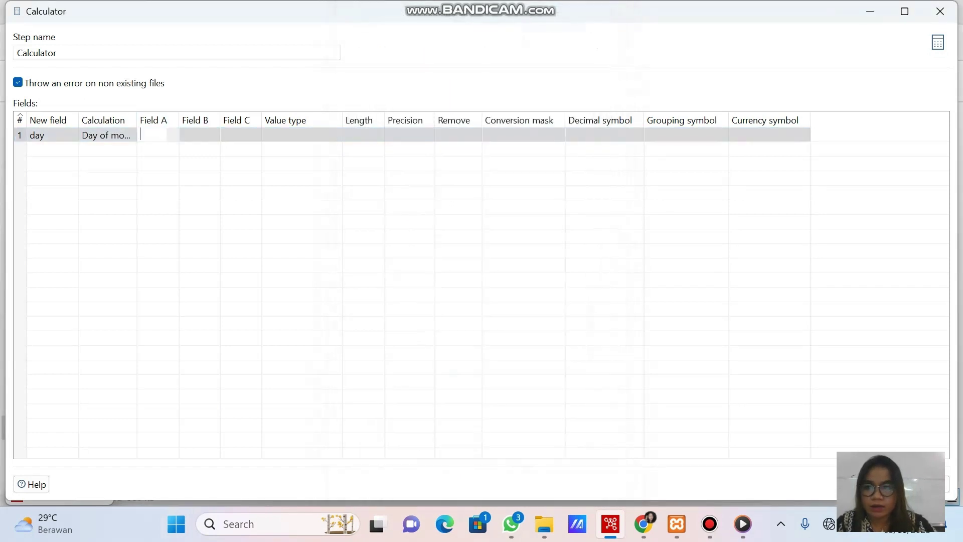
pyautogui.click(173, 135)
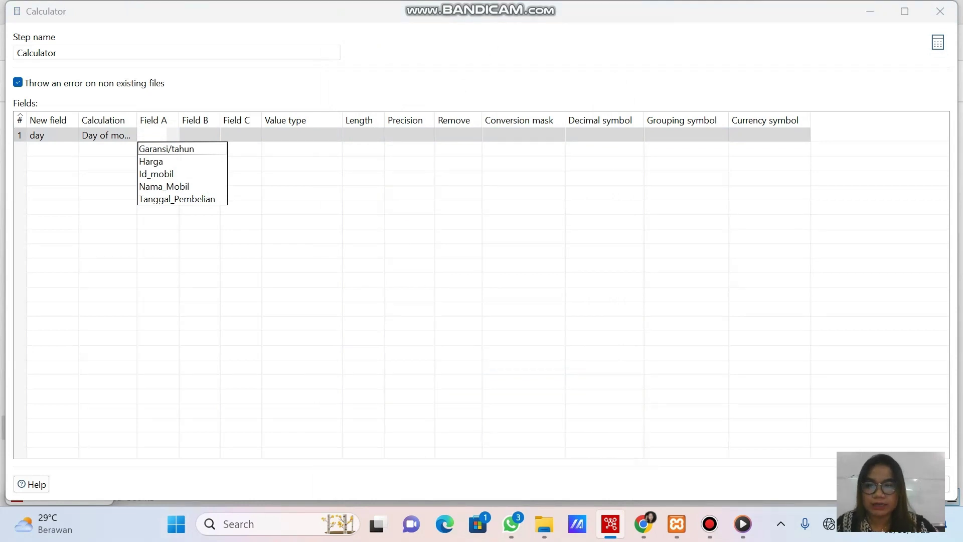
pyautogui.click(177, 199)
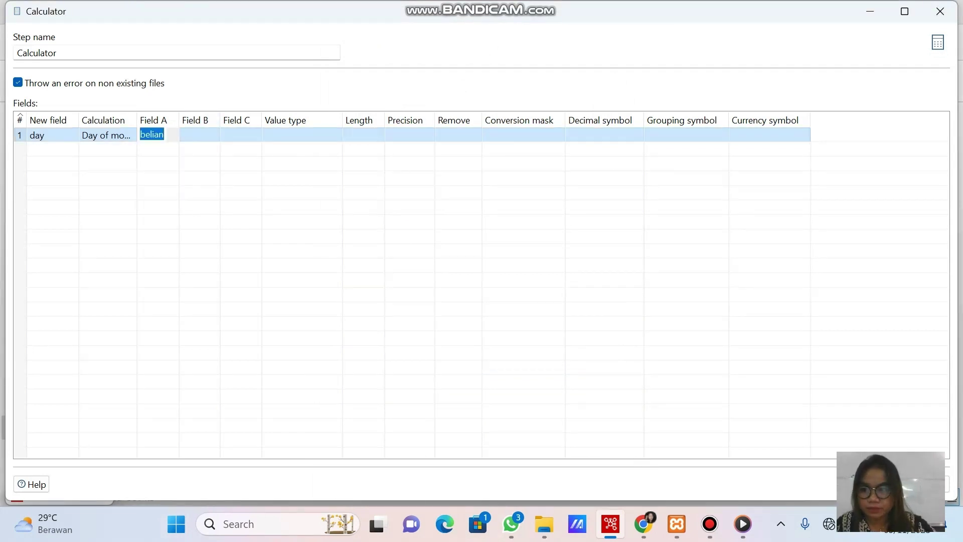
# Add a calculated field named month using Month of date A with Tanggal_Pembelian as Field A, and apply the Calculator settings.
pyautogui.click(52, 150)
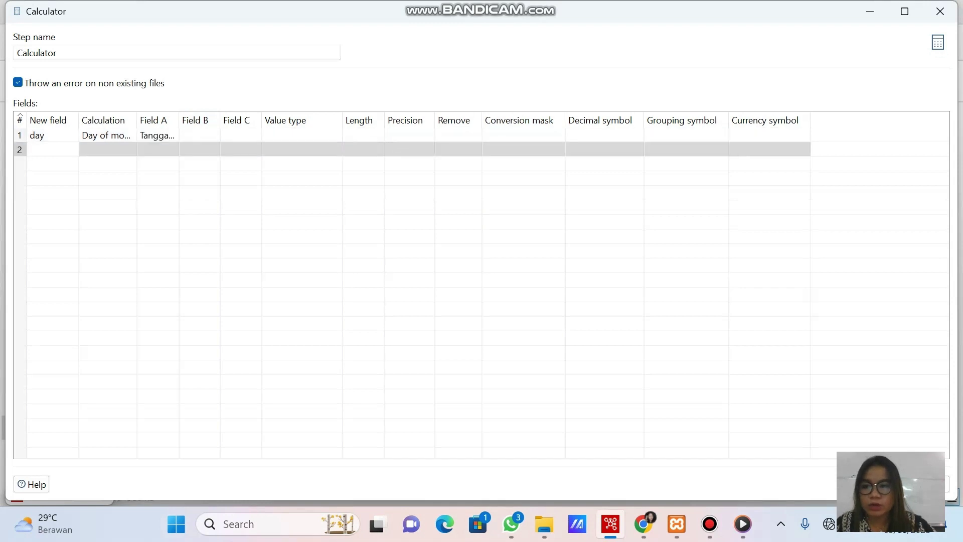
pyautogui.write('month')
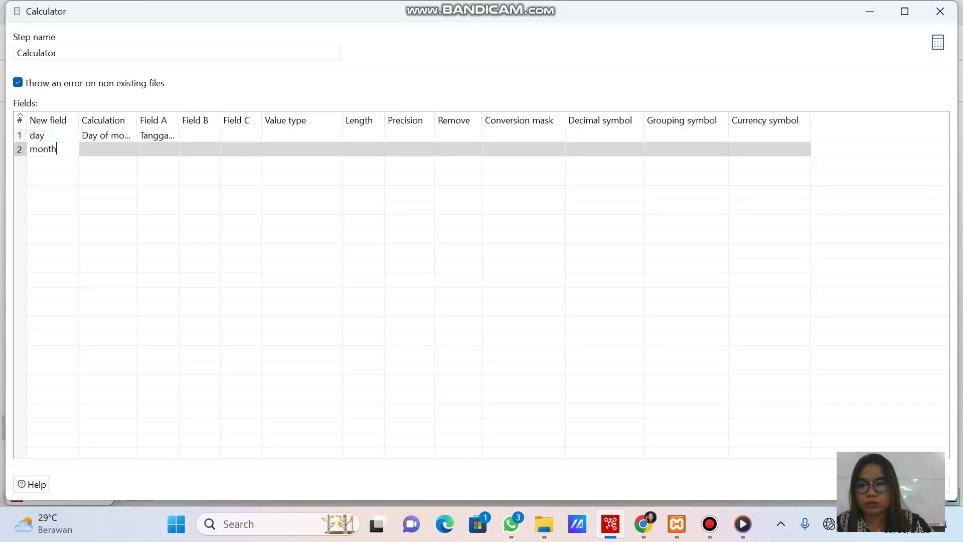
pyautogui.click(53, 165)
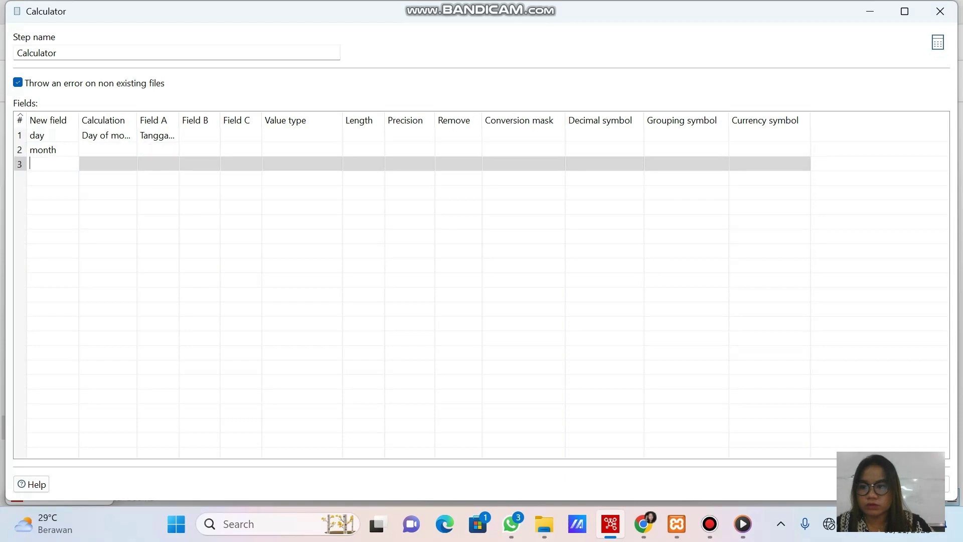
pyautogui.click(53, 150)
pyautogui.click(107, 150)
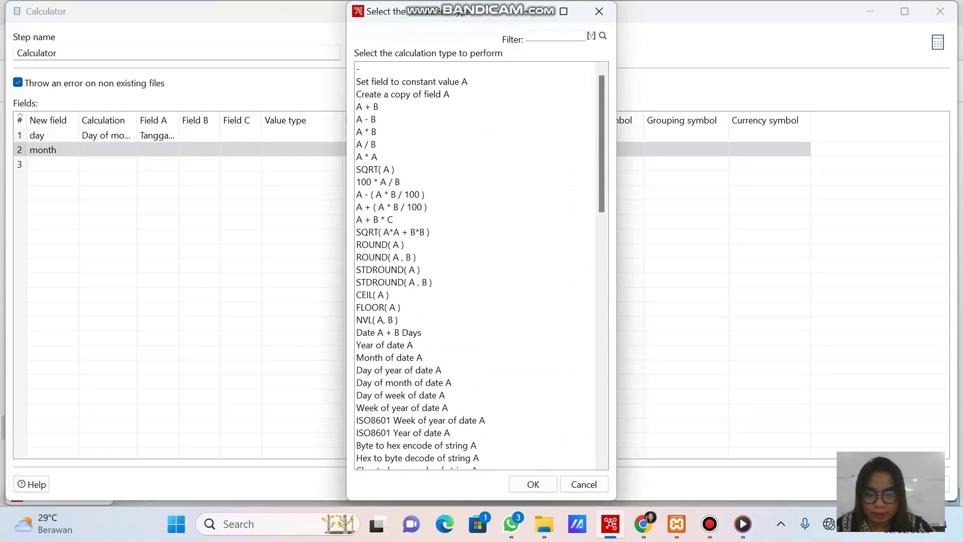
pyautogui.click(389, 357)
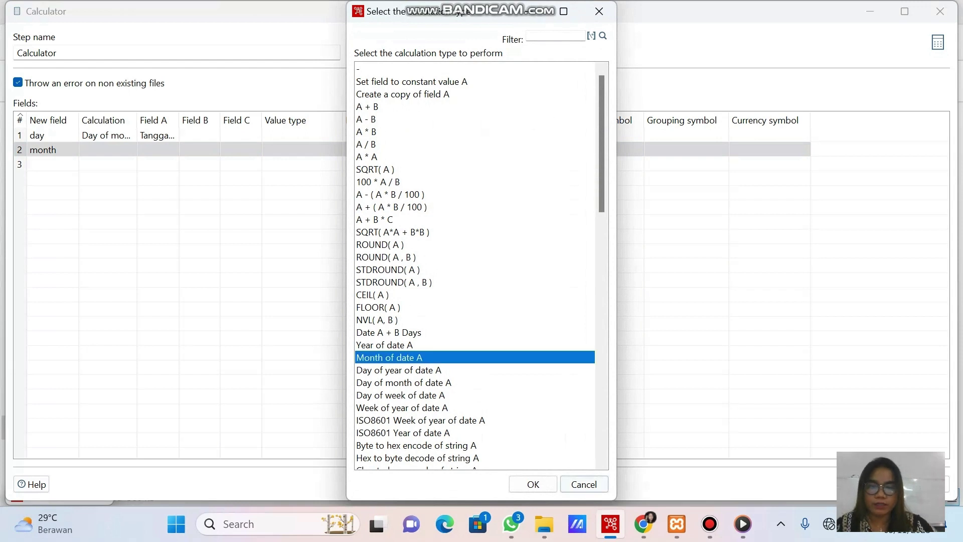
pyautogui.click(533, 484)
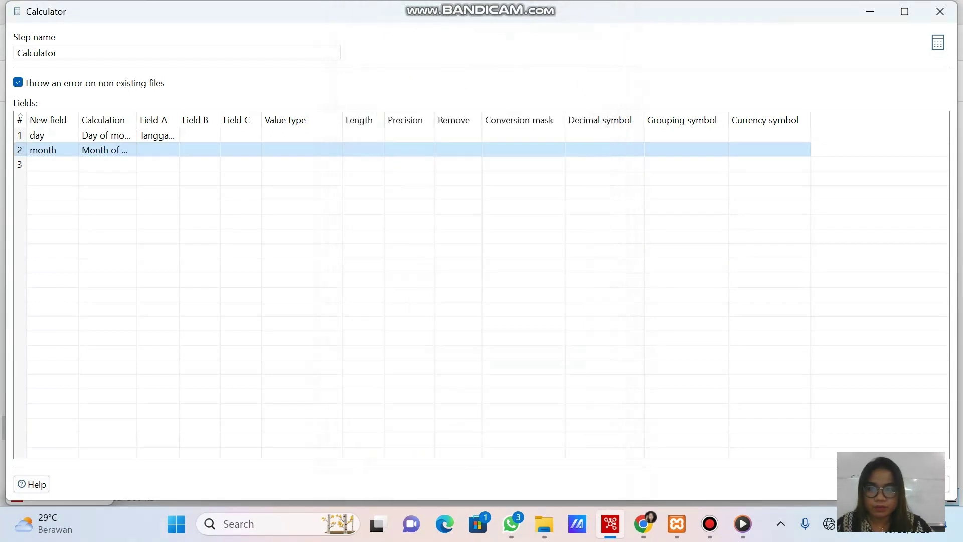
pyautogui.press('Tab')
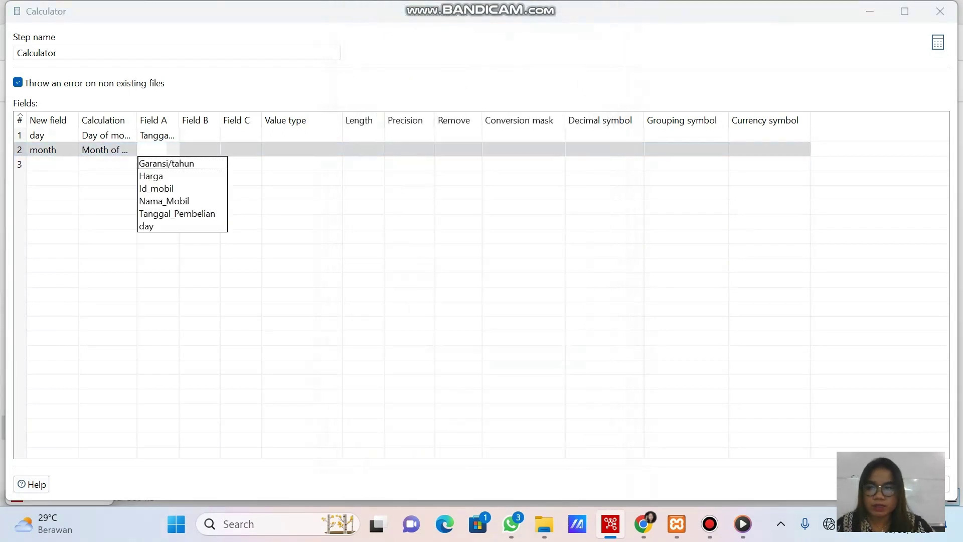
pyautogui.doubleClick(177, 214)
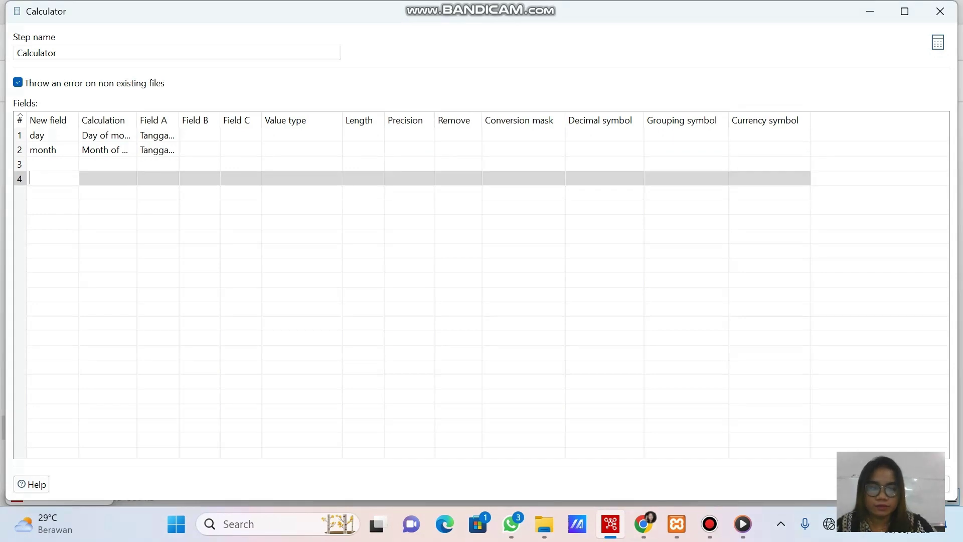
pyautogui.click(895, 484)
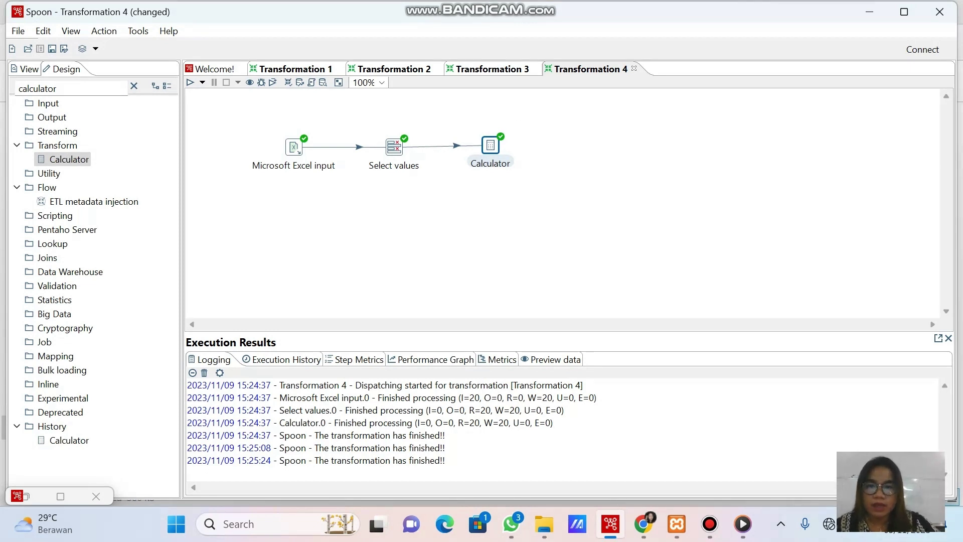
# Launch a quick preview of the Calculator step's output rows.
pyautogui.rightClick(488, 145)
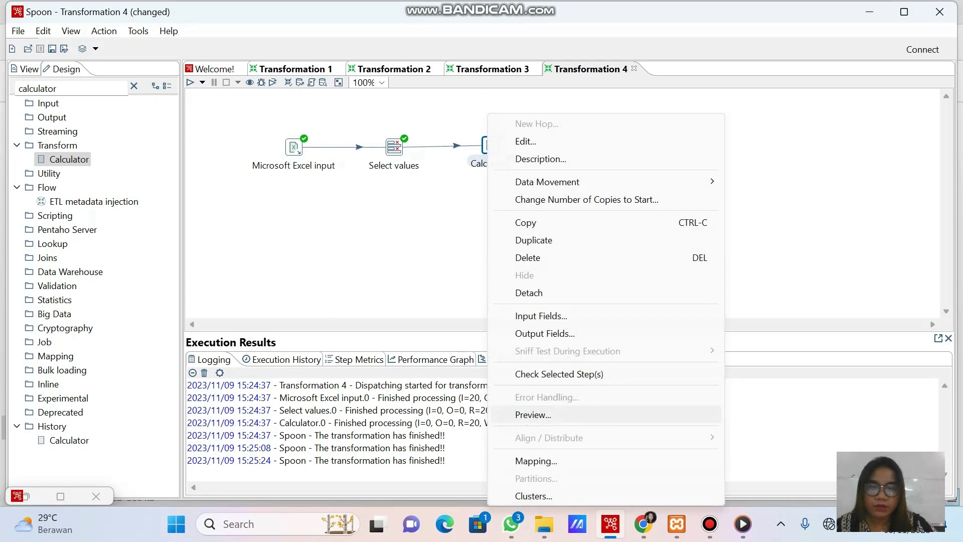
pyautogui.click(533, 414)
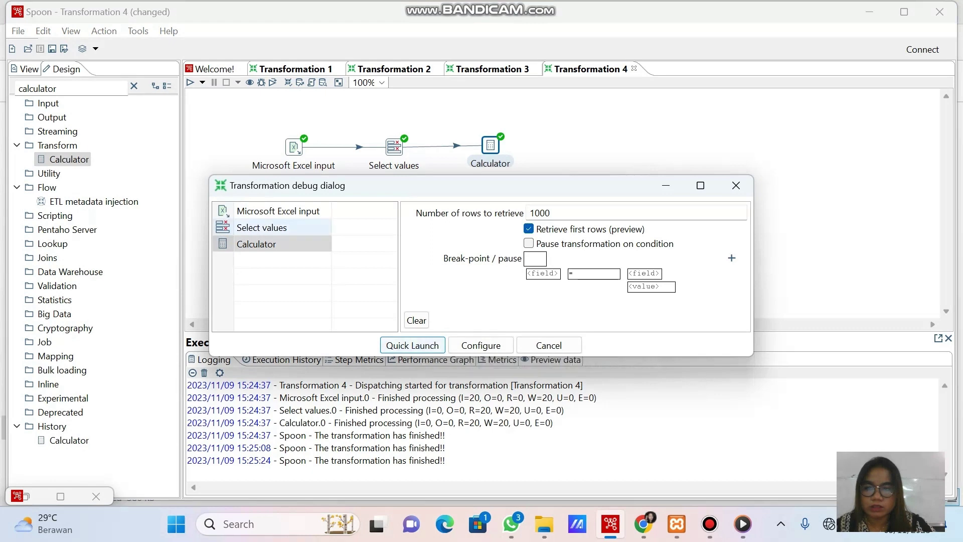
pyautogui.click(413, 346)
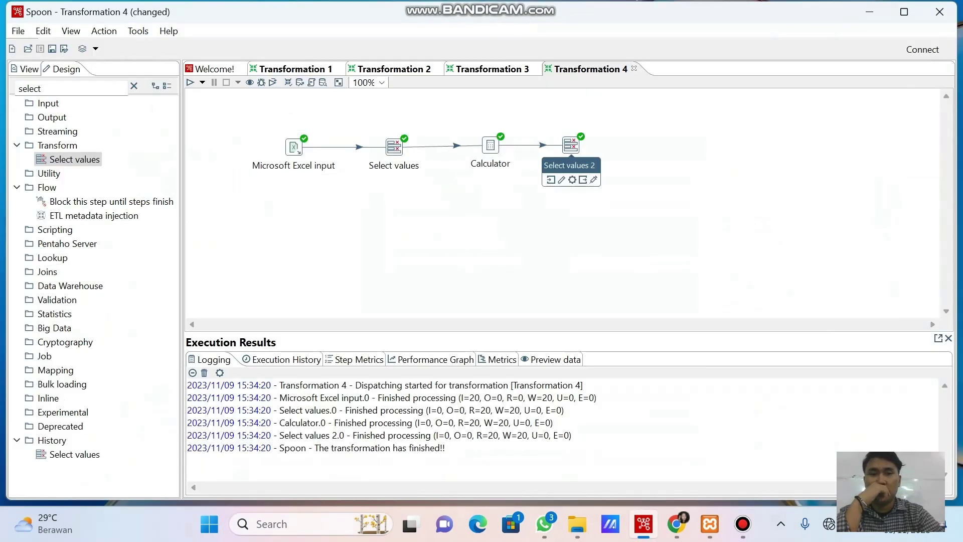
# Replace the Select values 2 step after Calculator with a new Select values step and connect Calculator to it.
pyautogui.click(570, 145)
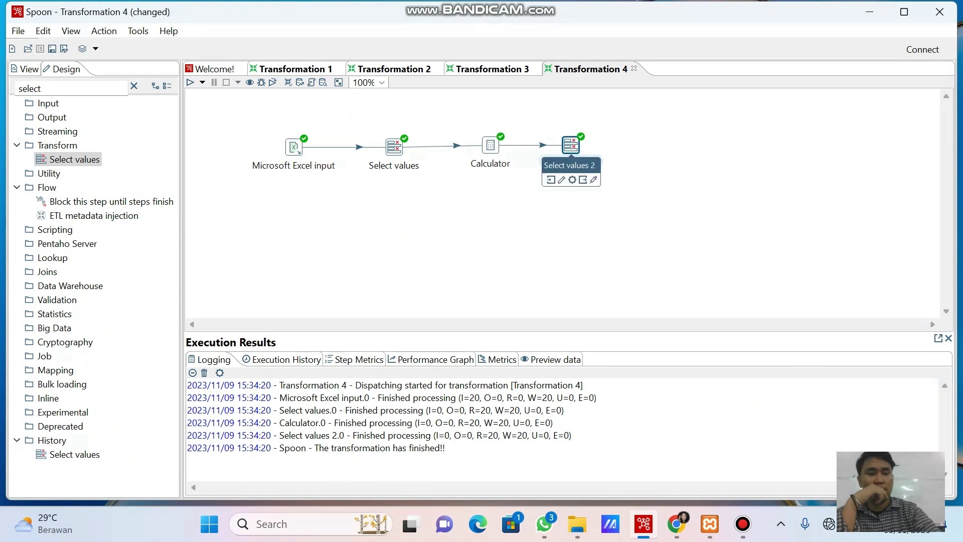
pyautogui.press('Delete')
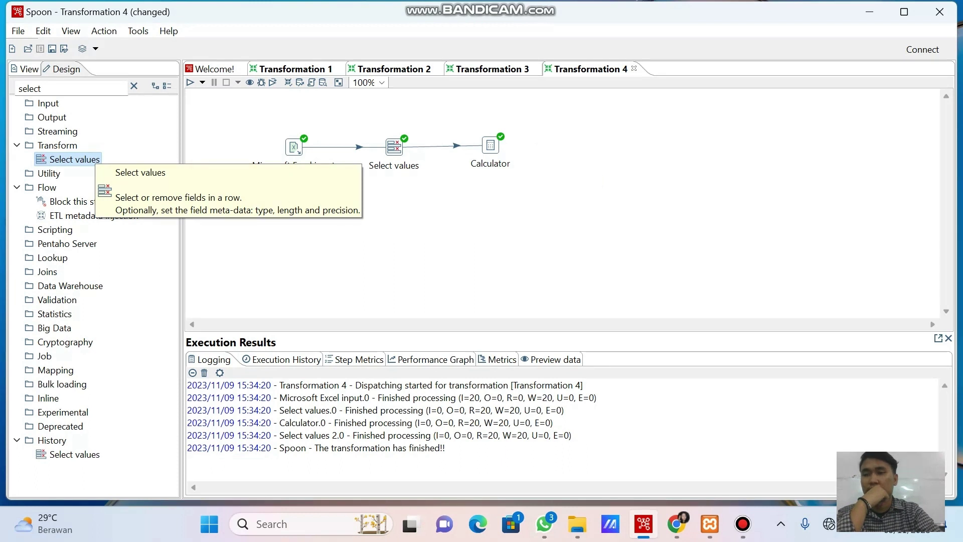
pyautogui.moveTo(75, 159); pyautogui.dragTo(578, 152)
pyautogui.moveTo(491, 146)
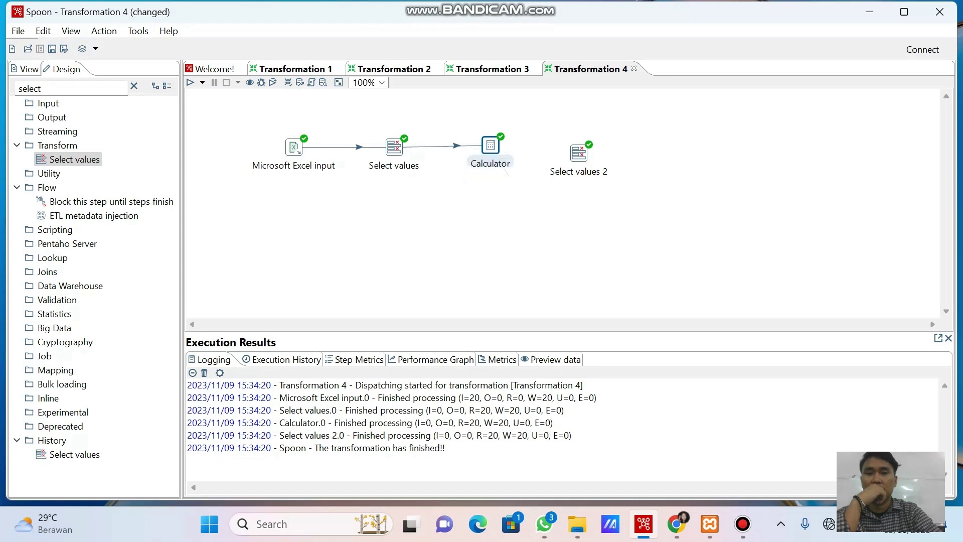
pyautogui.moveTo(490, 145); pyautogui.dragTo(578, 153)
# Load all incoming fields into the Select values 2 selection, remove Tanggal_Pembelian from it and apply the settings.
pyautogui.doubleClick(578, 152)
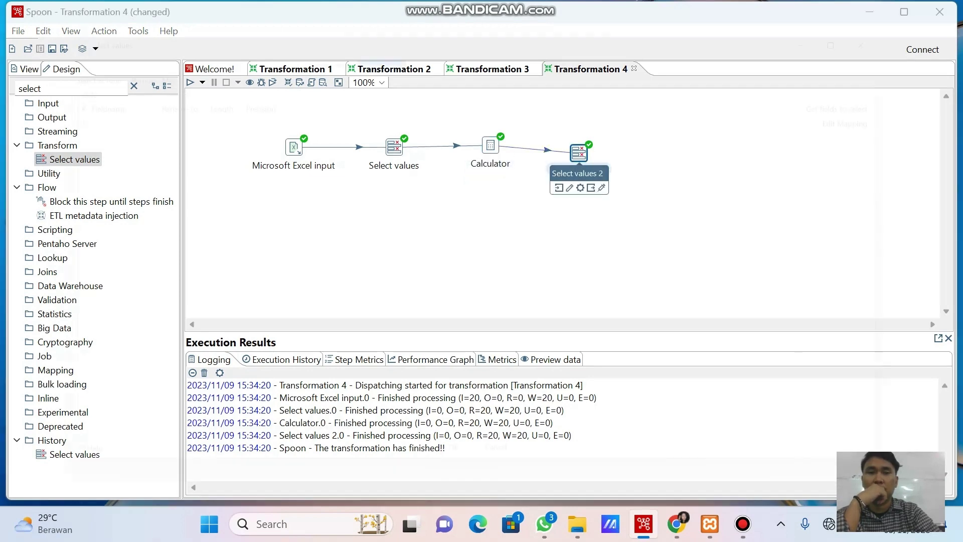
pyautogui.click(912, 86)
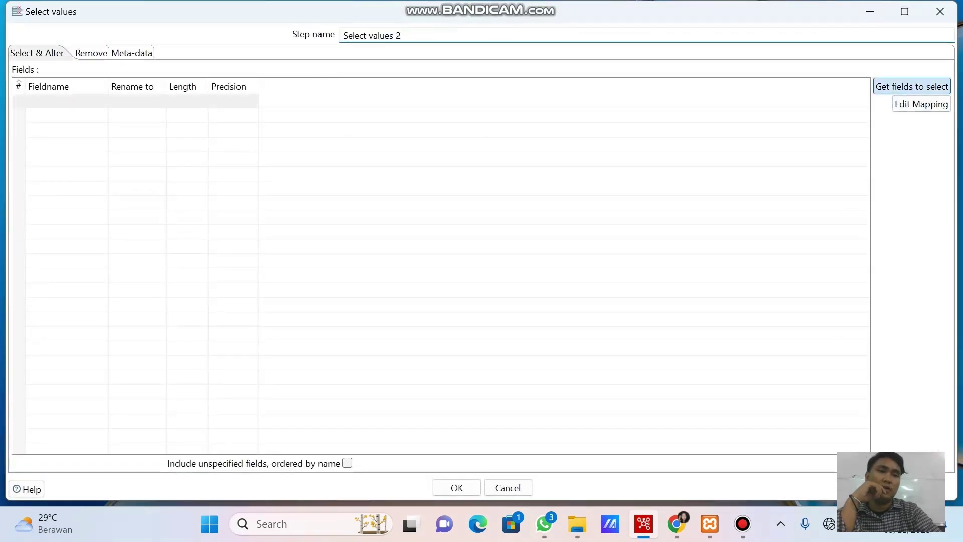
pyautogui.click(19, 160)
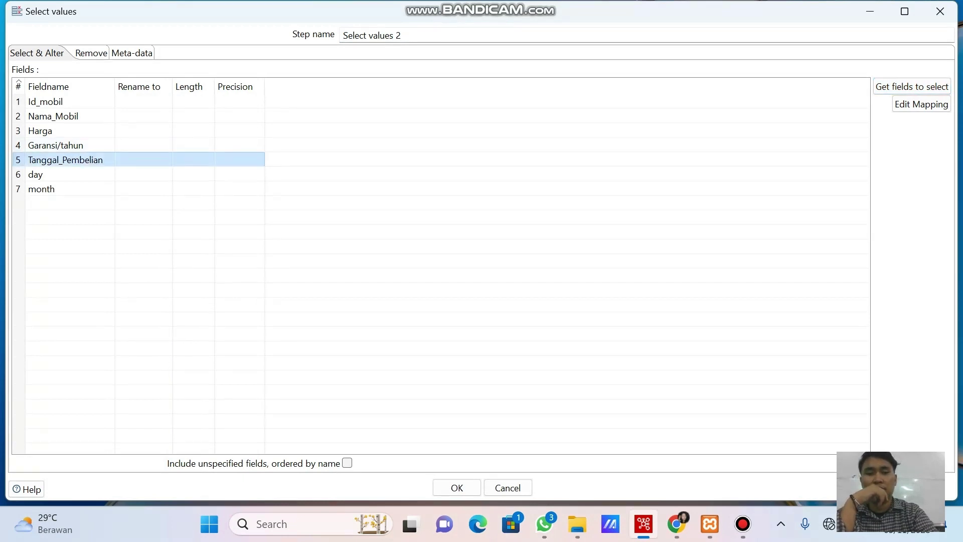
pyautogui.press('Delete')
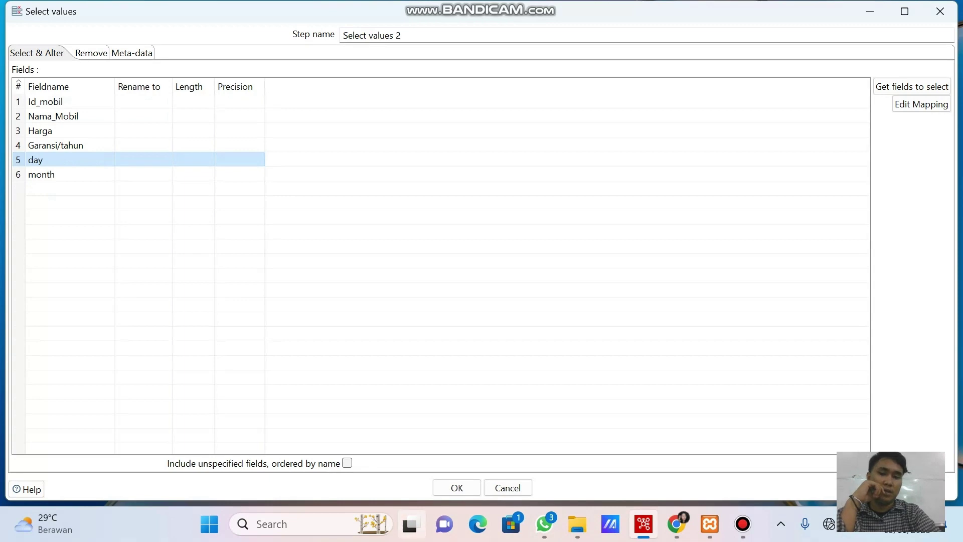
pyautogui.click(457, 487)
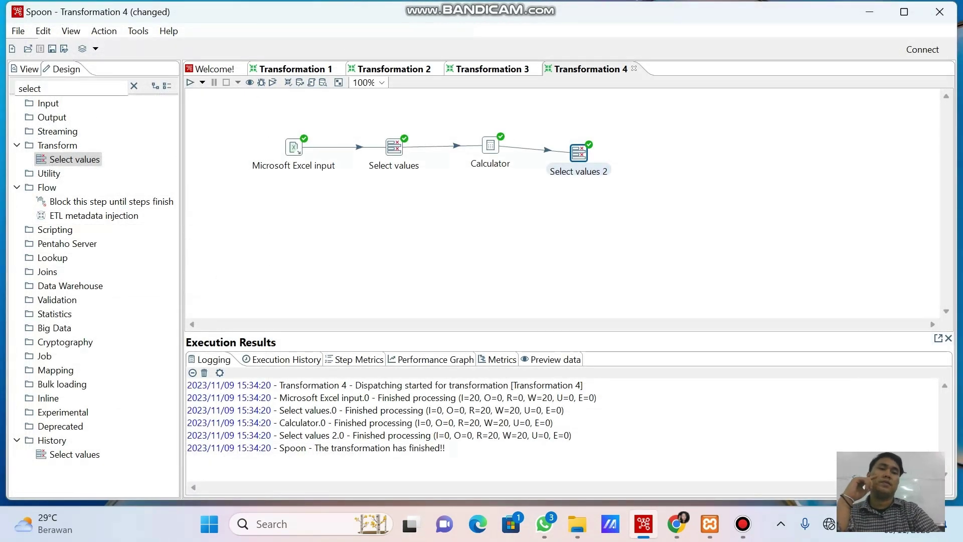
# Launch a quick preview of the Select values 2 step's output rows.
pyautogui.rightClick(579, 152)
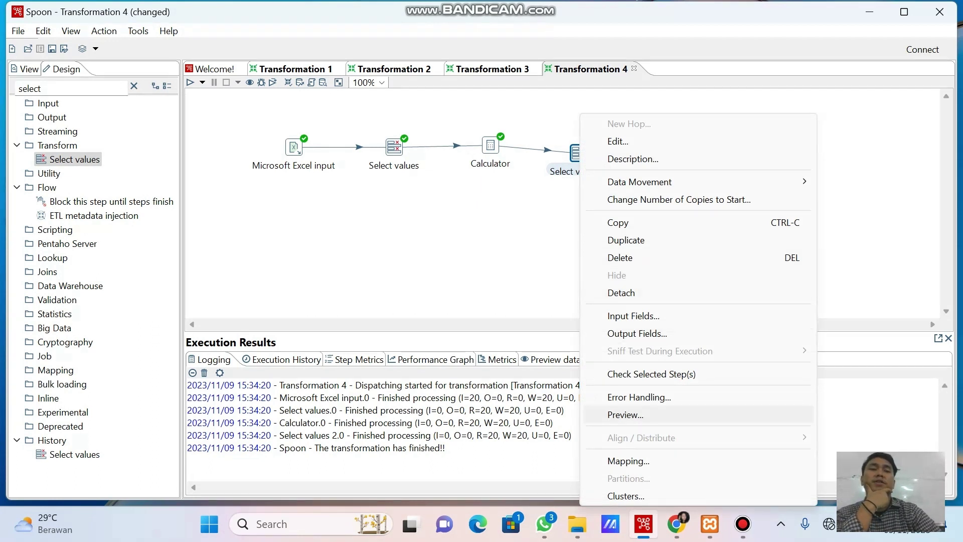
pyautogui.click(625, 415)
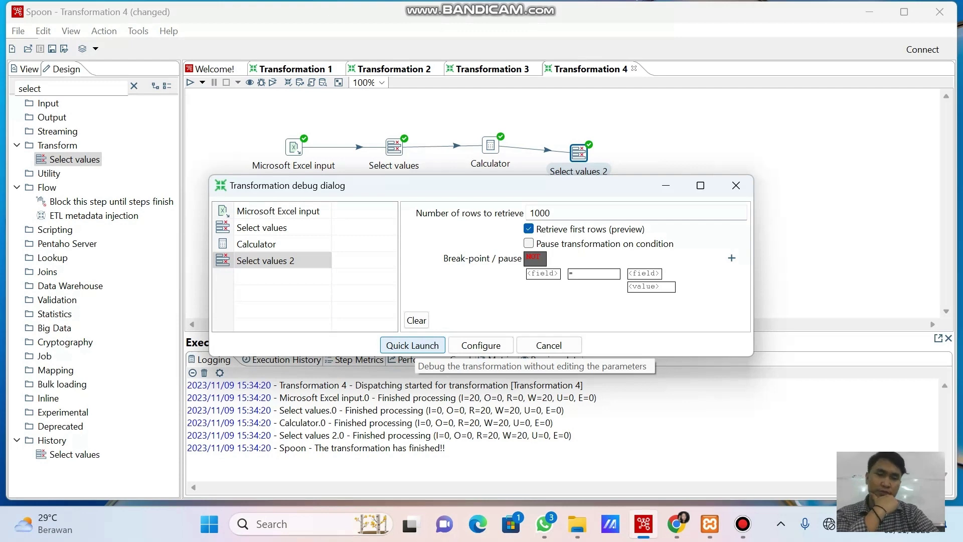
pyautogui.click(413, 346)
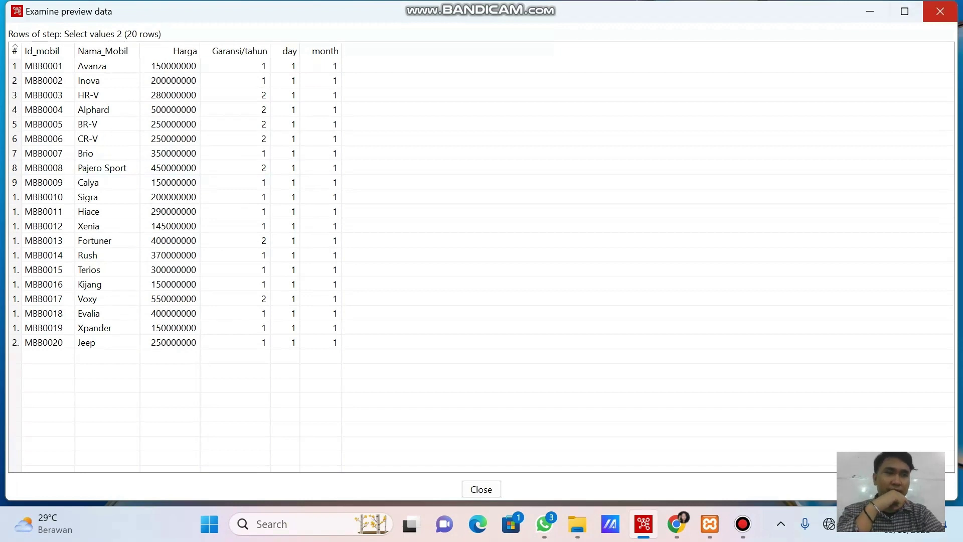
# Close the row preview, find the Sort rows step and place it on the canvas beyond Select values 2.
pyautogui.click(940, 11)
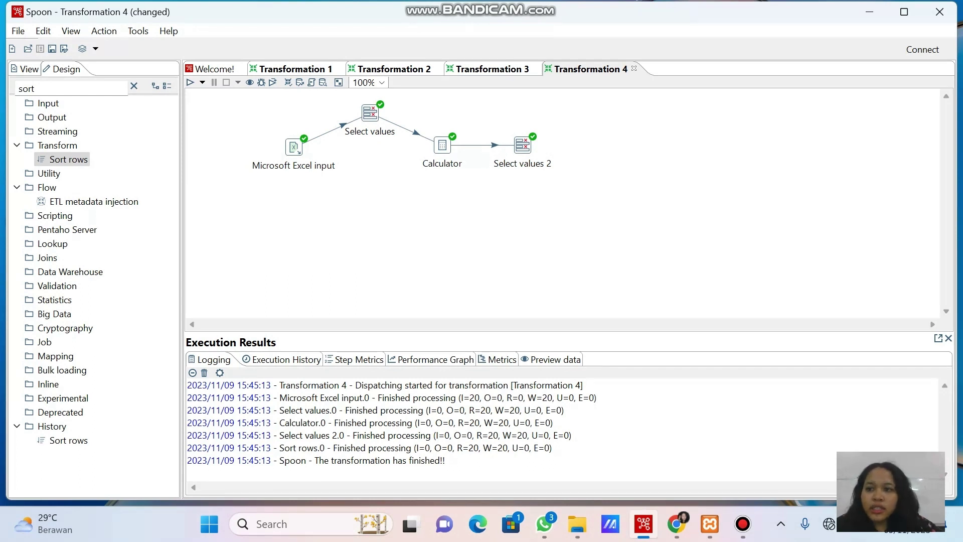
pyautogui.click(134, 87)
pyautogui.click(72, 88)
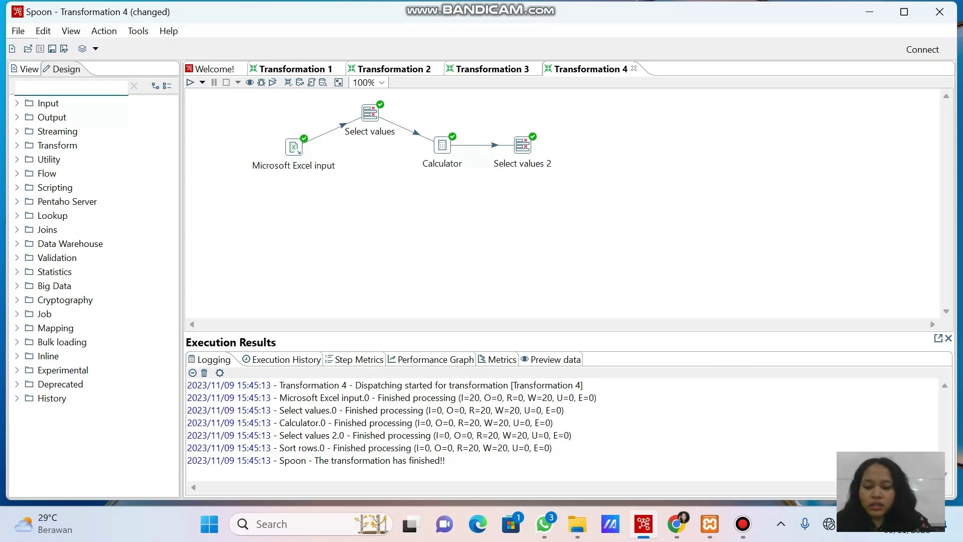
pyautogui.write('sort')
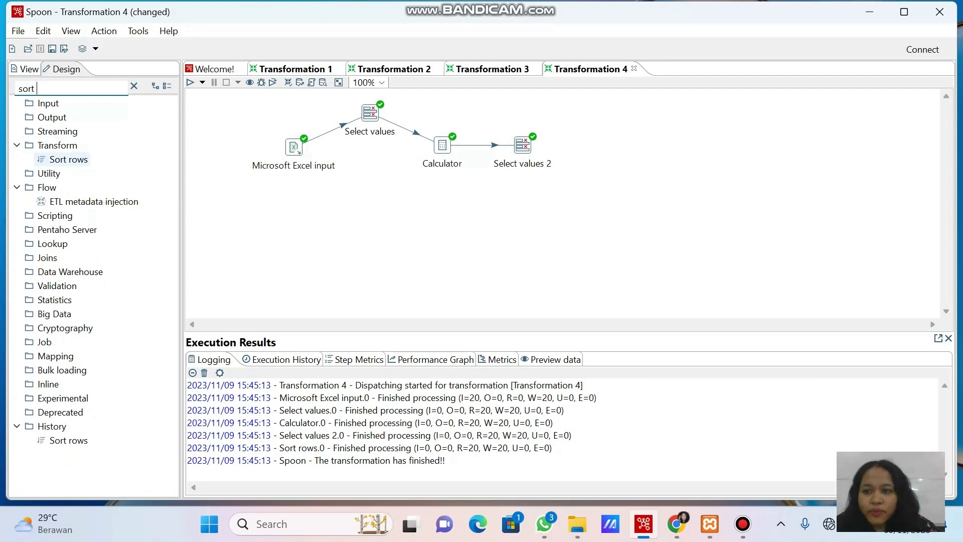
pyautogui.doubleClick(69, 159)
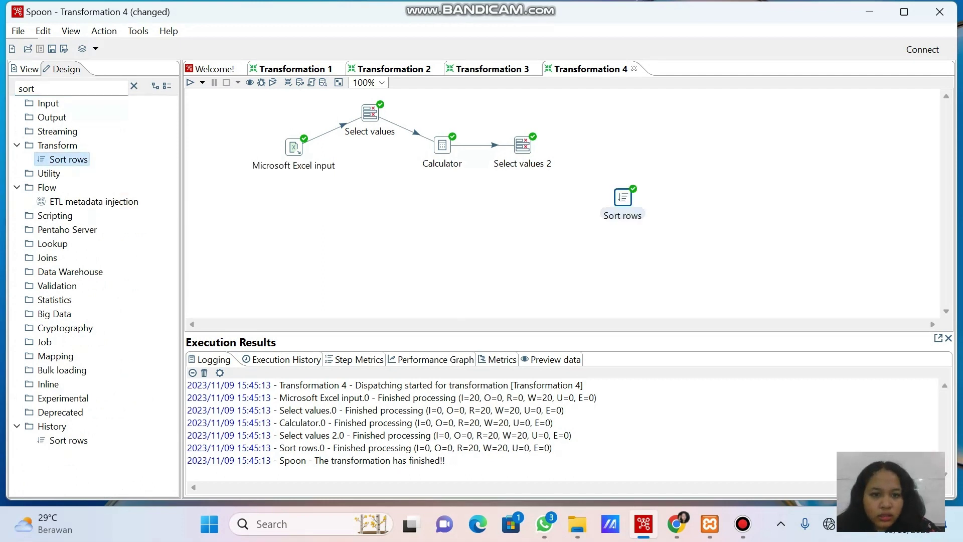
pyautogui.moveTo(622, 198); pyautogui.dragTo(594, 145)
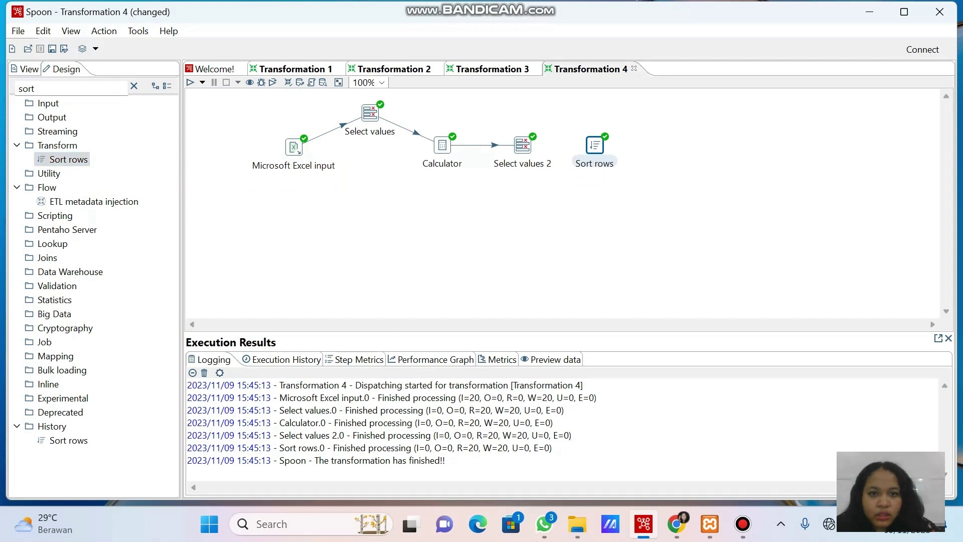
# Connect Select values 2 to the Sort rows step using the main output of the step.
pyautogui.rightClick(522, 146)
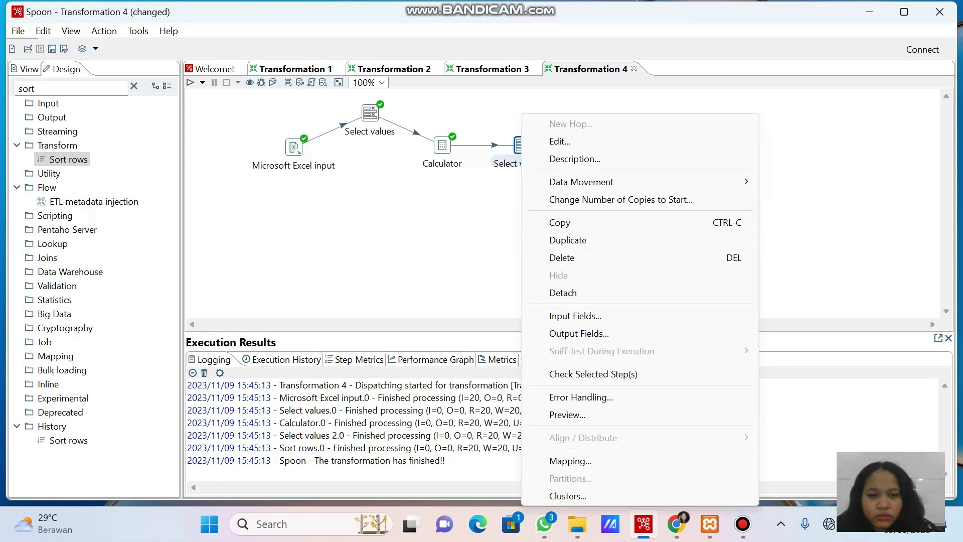
pyautogui.click(472, 216)
pyautogui.moveTo(522, 147)
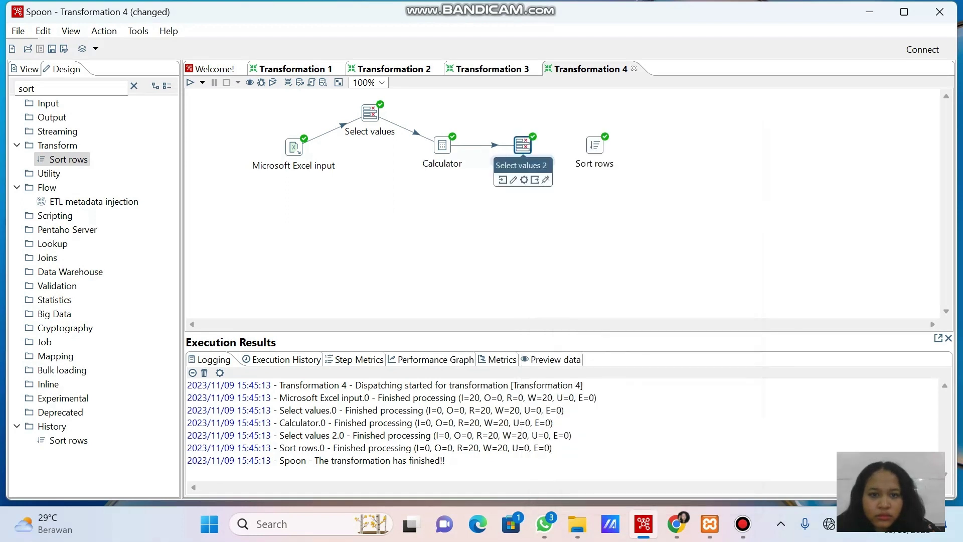
pyautogui.moveTo(503, 179); pyautogui.dragTo(598, 149)
pyautogui.click(661, 158)
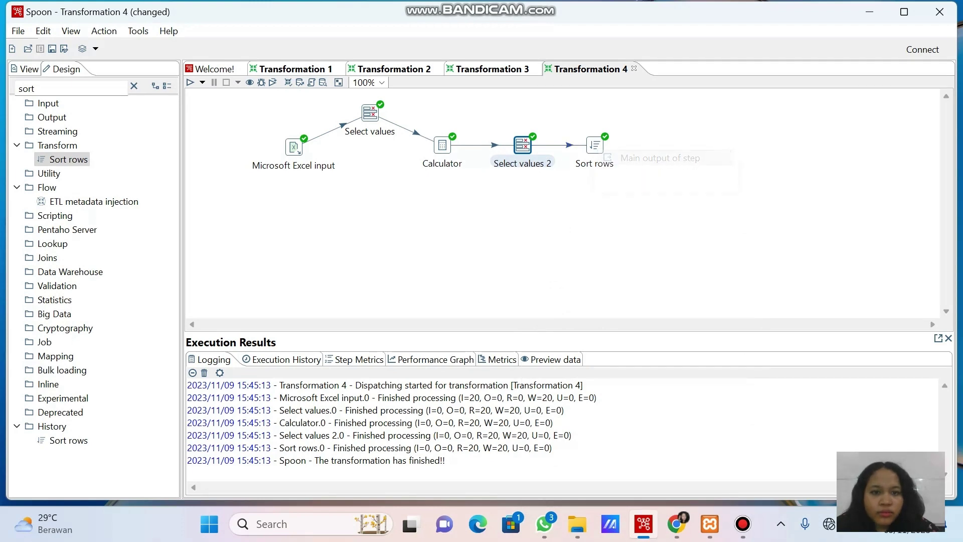
# Configure the Sort rows step to sort on the Harga field with Ascending set to Y.
pyautogui.doubleClick(595, 146)
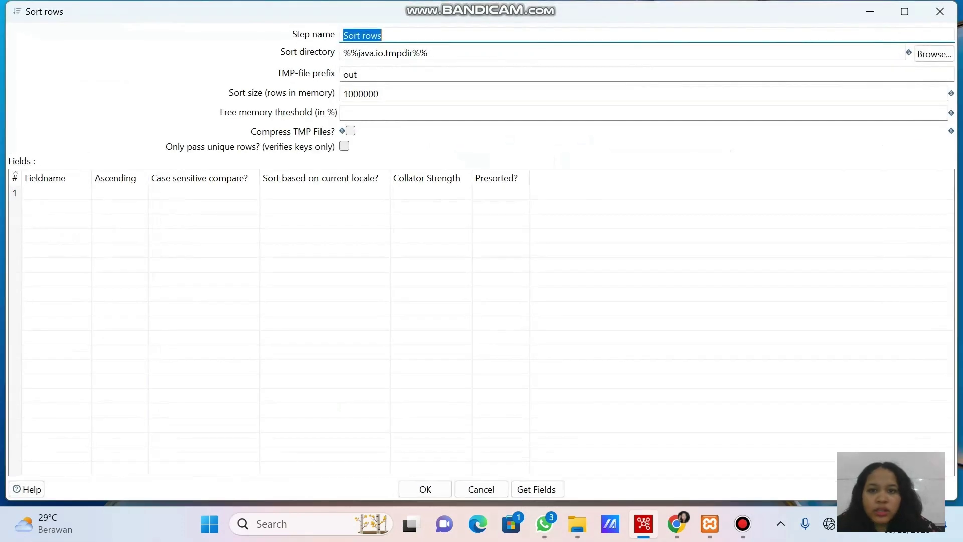
pyautogui.click(56, 193)
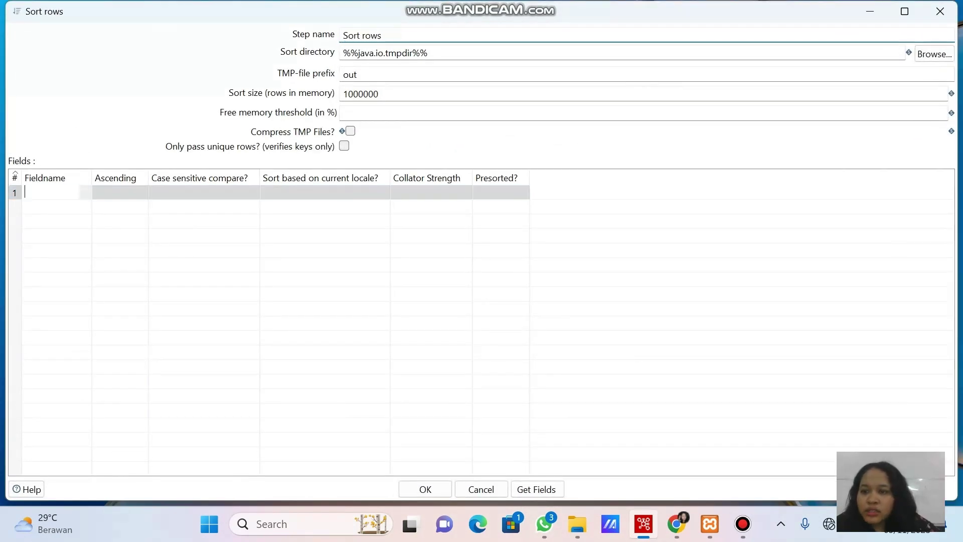
pyautogui.click(86, 193)
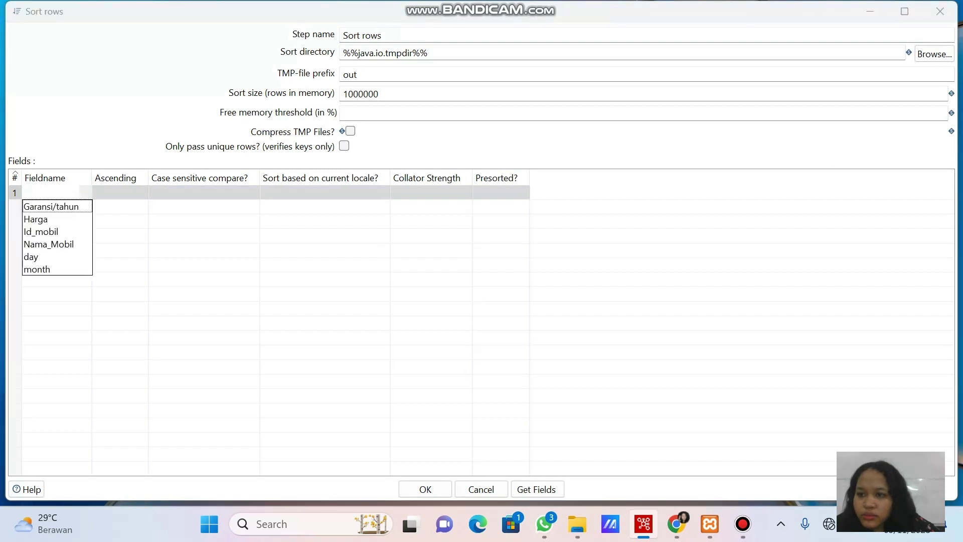
pyautogui.click(35, 219)
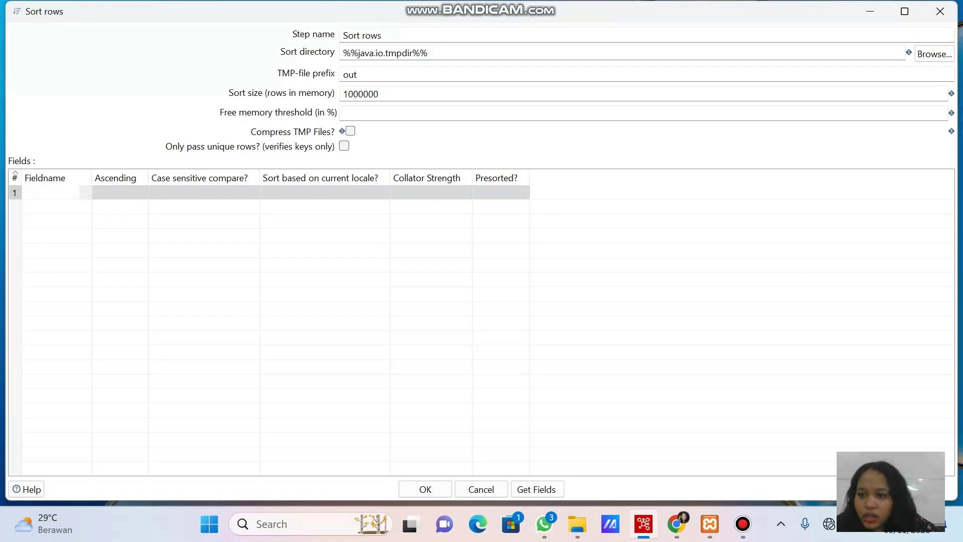
pyautogui.click(115, 193)
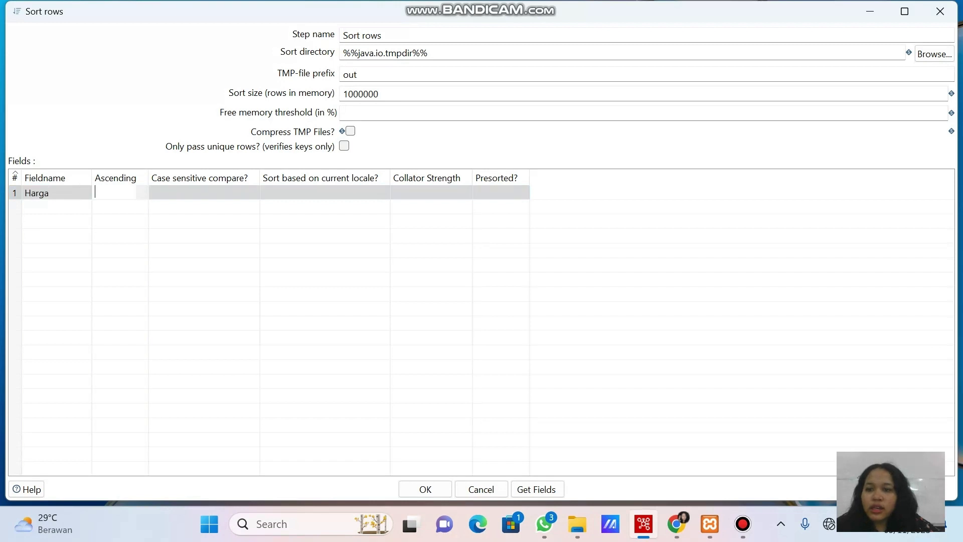
pyautogui.press('Down')
pyautogui.press('Return')
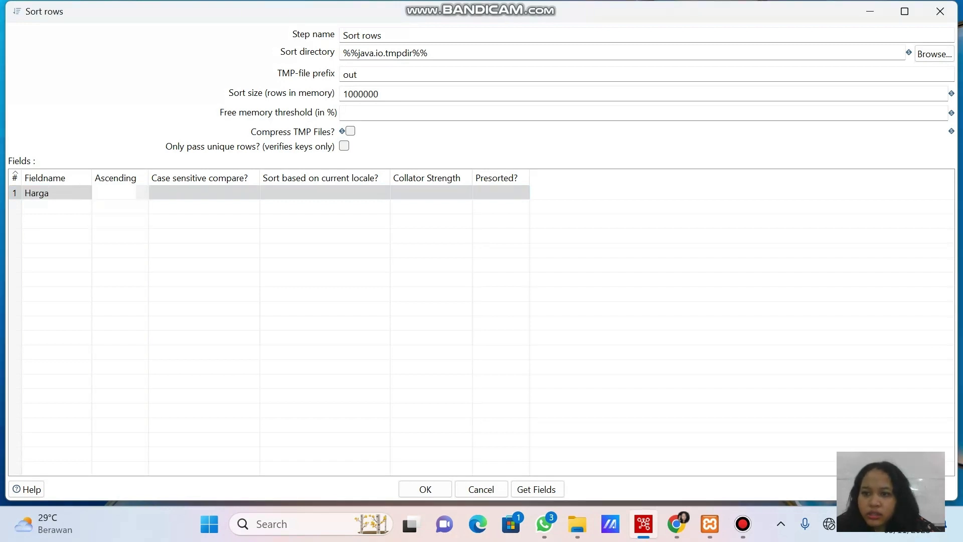
pyautogui.press('Tab')
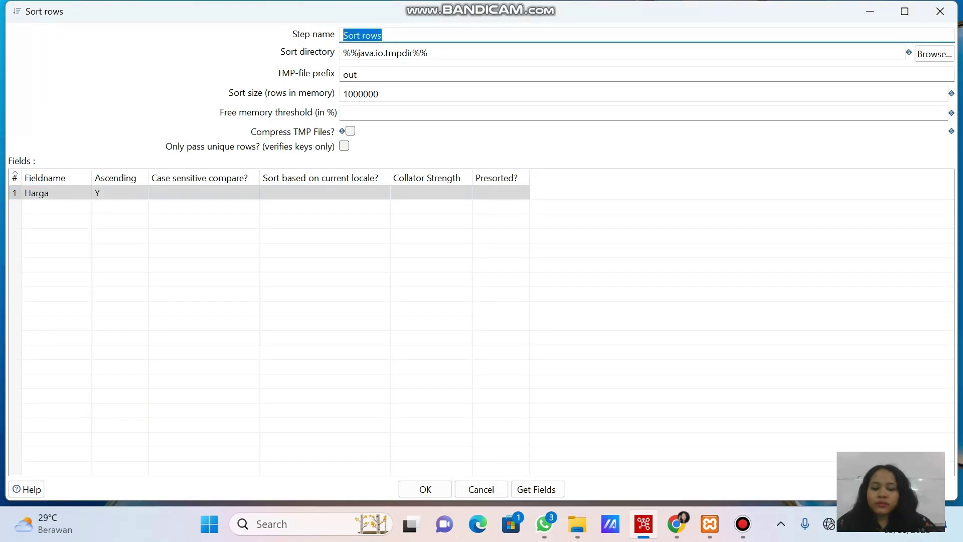
# Rename the Sort rows step as "Harga terendah-tertinggi" and apply its settings.
pyautogui.write('Har')
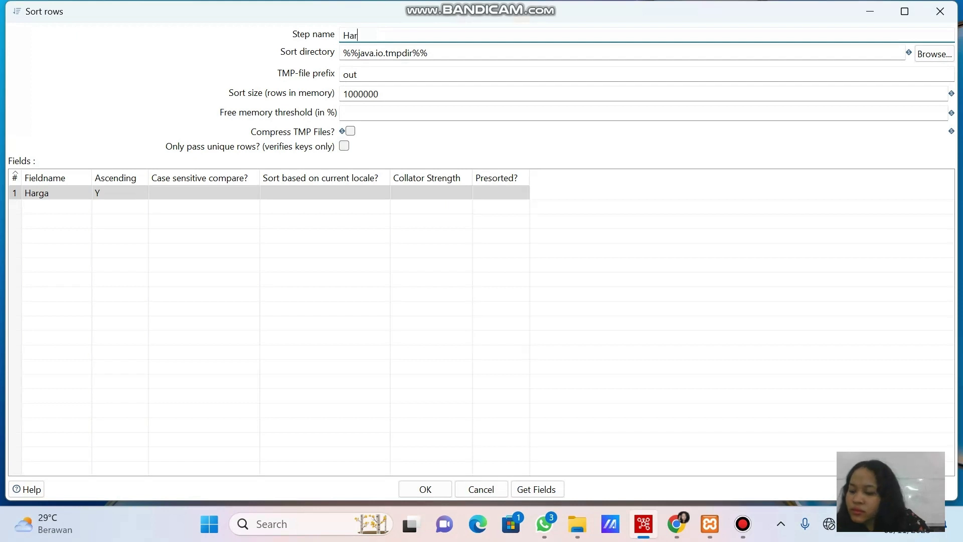
pyautogui.write('ga ')
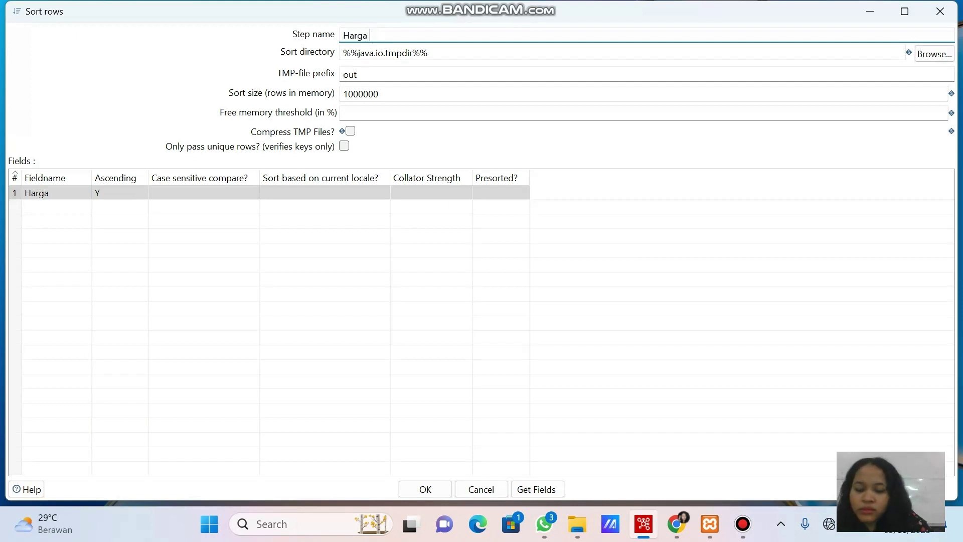
pyautogui.write('terenda')
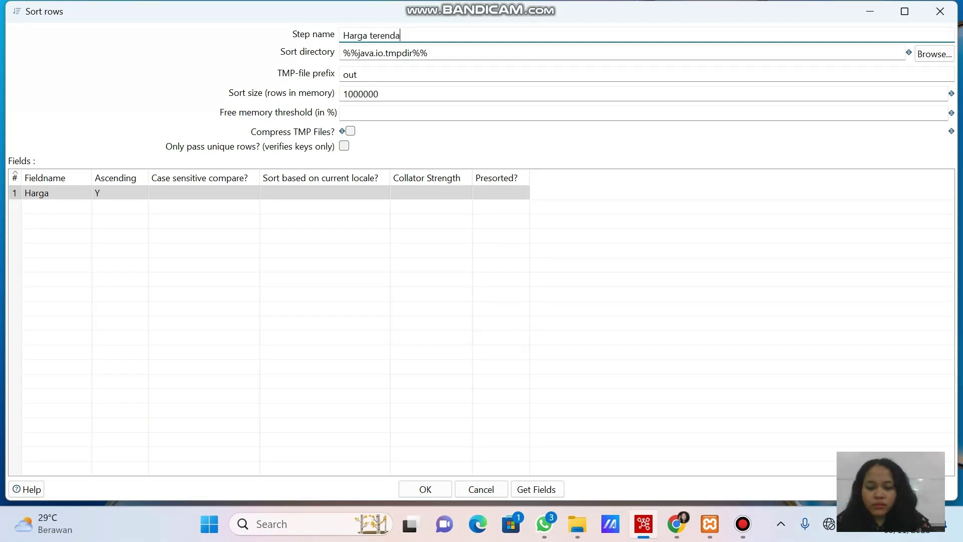
pyautogui.write('h-')
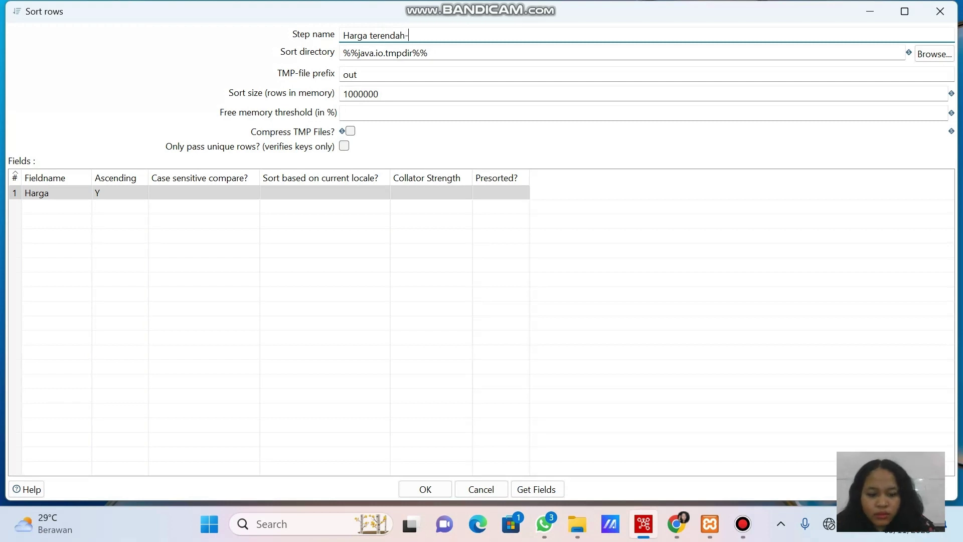
pyautogui.write('tertingg')
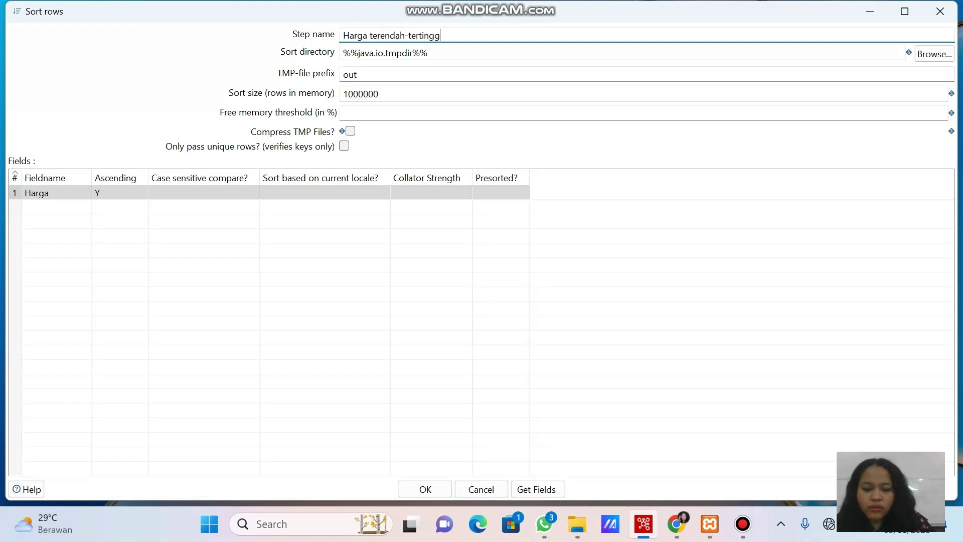
pyautogui.write('i')
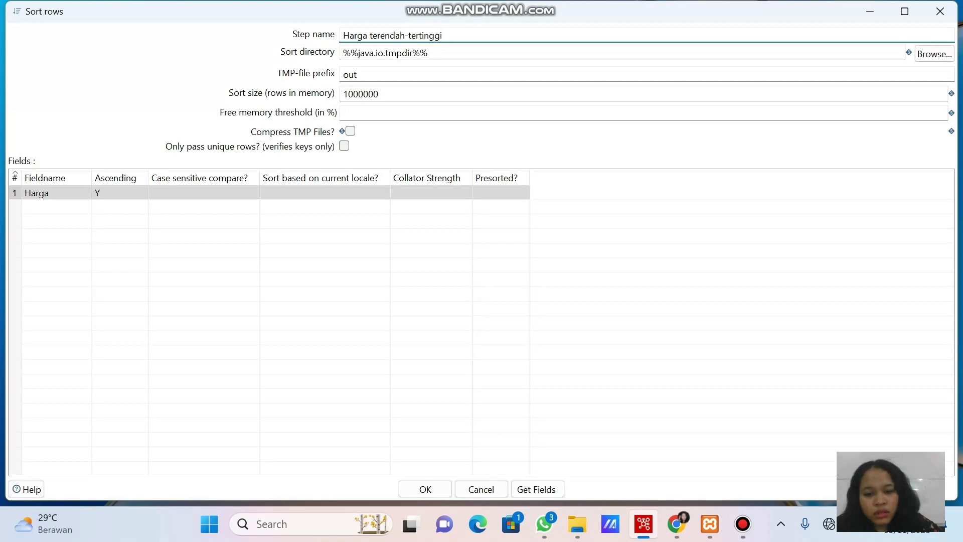
pyautogui.click(426, 490)
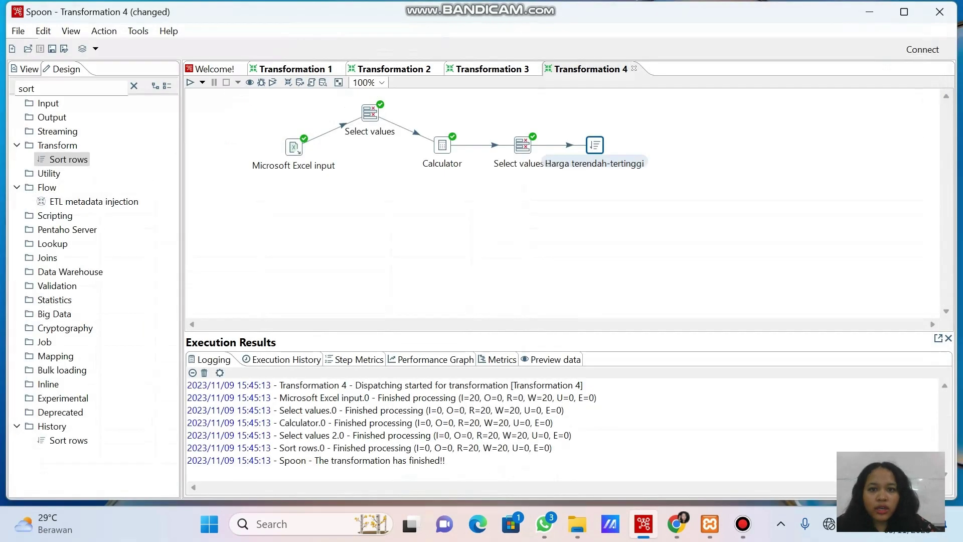
# Run a quick preview of the Harga terendah-tertinggi step's output rows and close it.
pyautogui.rightClick(594, 145)
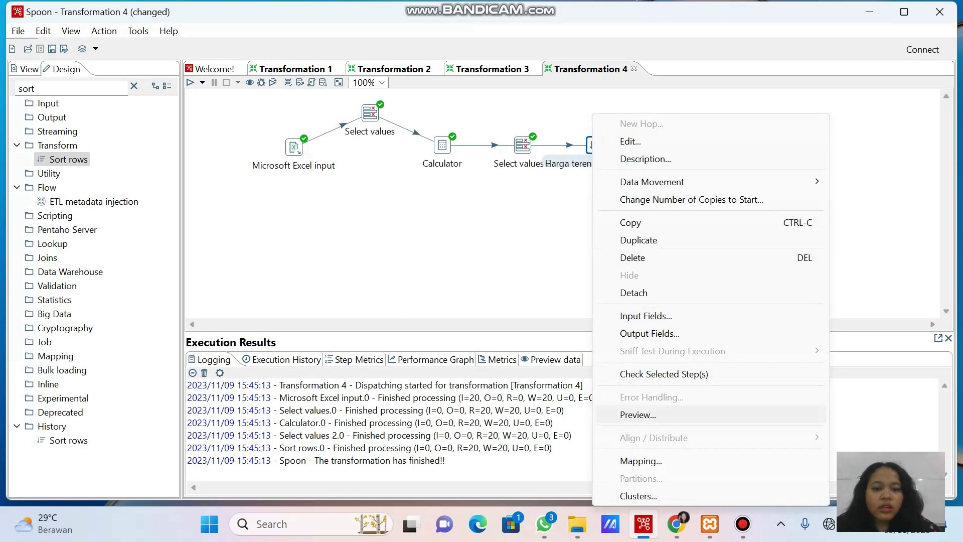
pyautogui.click(638, 414)
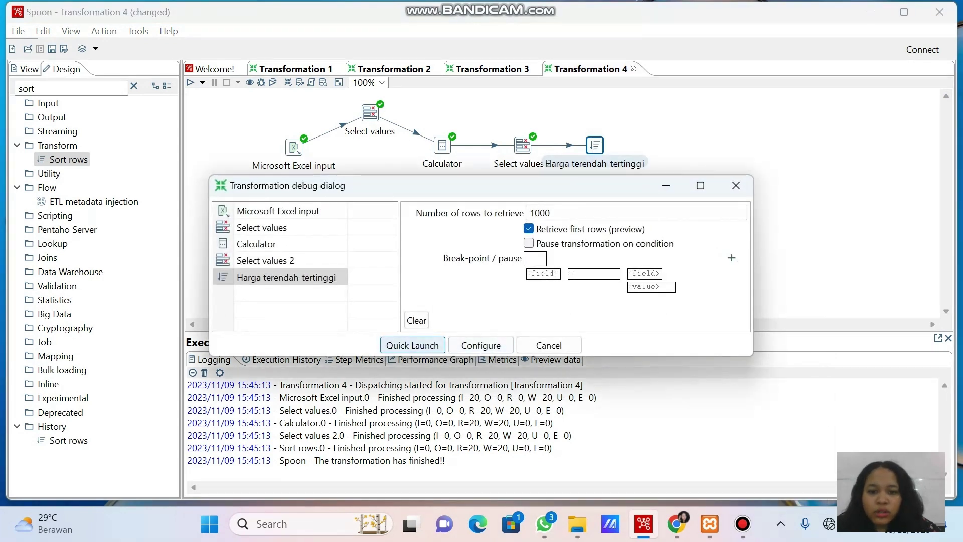
pyautogui.click(412, 345)
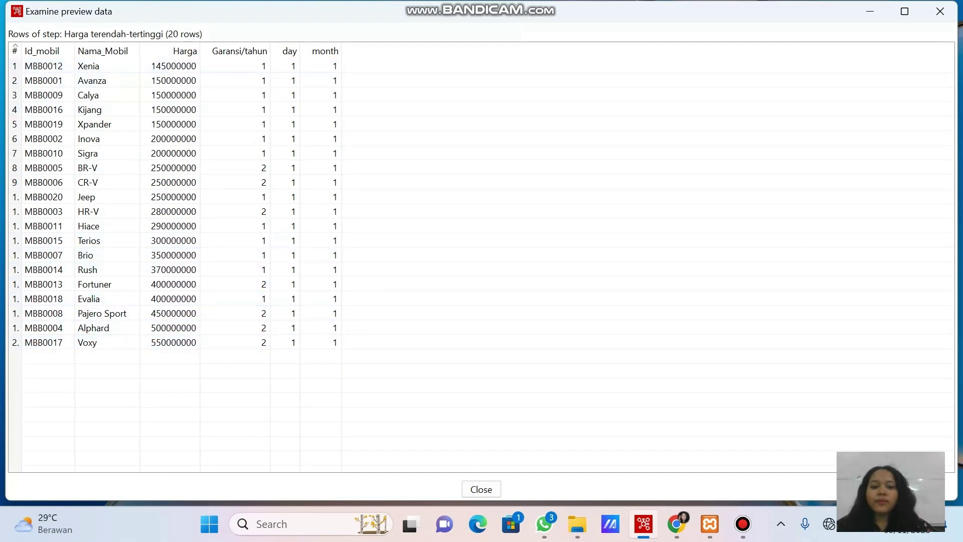
pyautogui.click(486, 490)
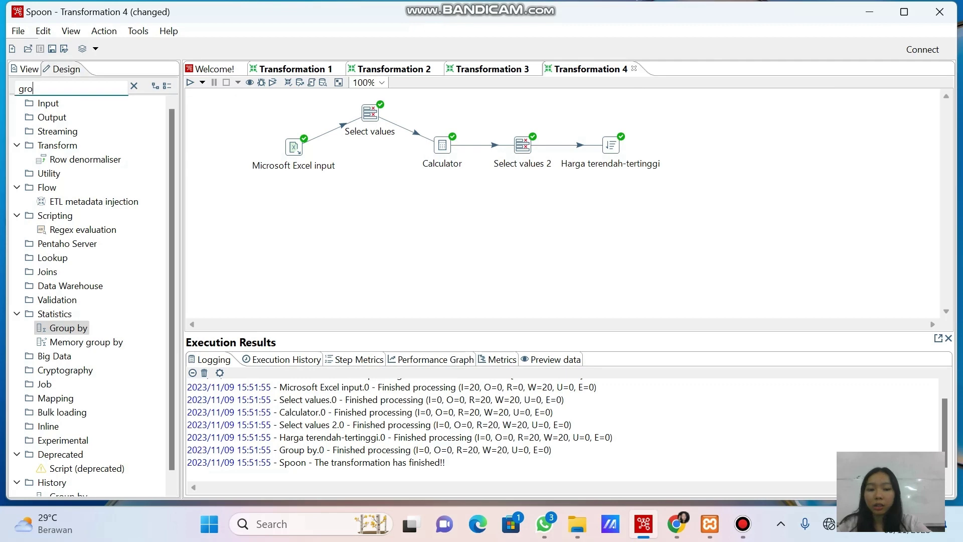
# Add a Group by step beyond Harga terendah-tertinggi and connect the sort step to it.
pyautogui.press('BackSpace')
pyautogui.press('BackSpace')
pyautogui.press('BackSpace')
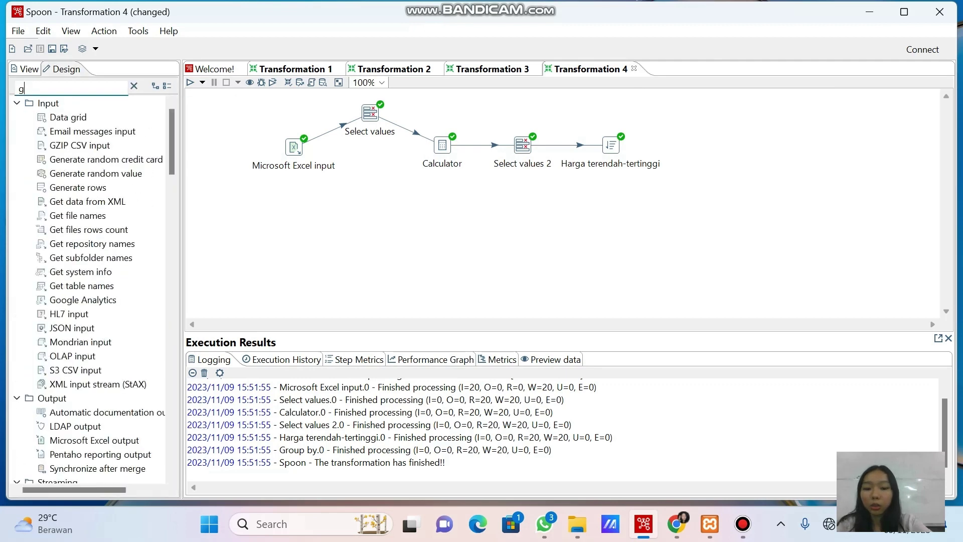
pyautogui.write('gro')
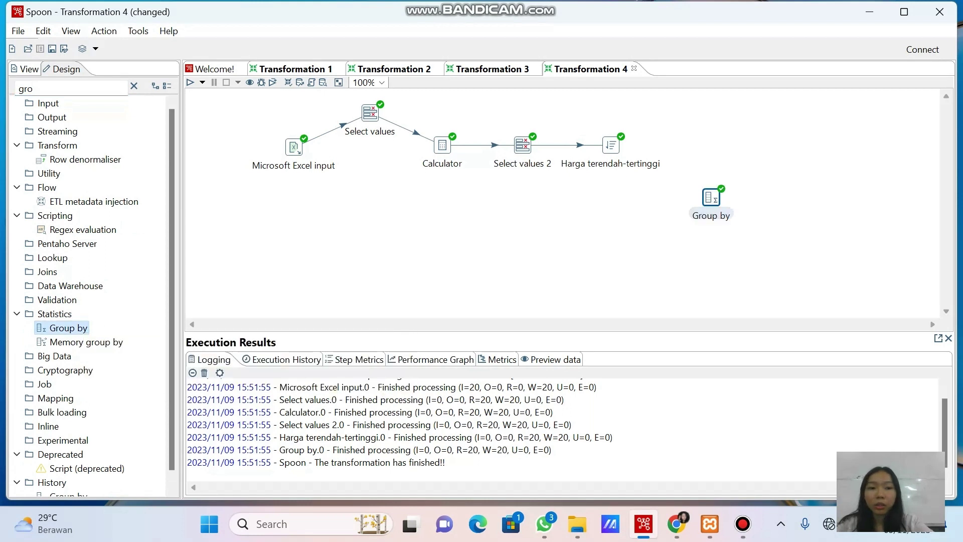
pyautogui.moveTo(712, 197); pyautogui.dragTo(699, 145)
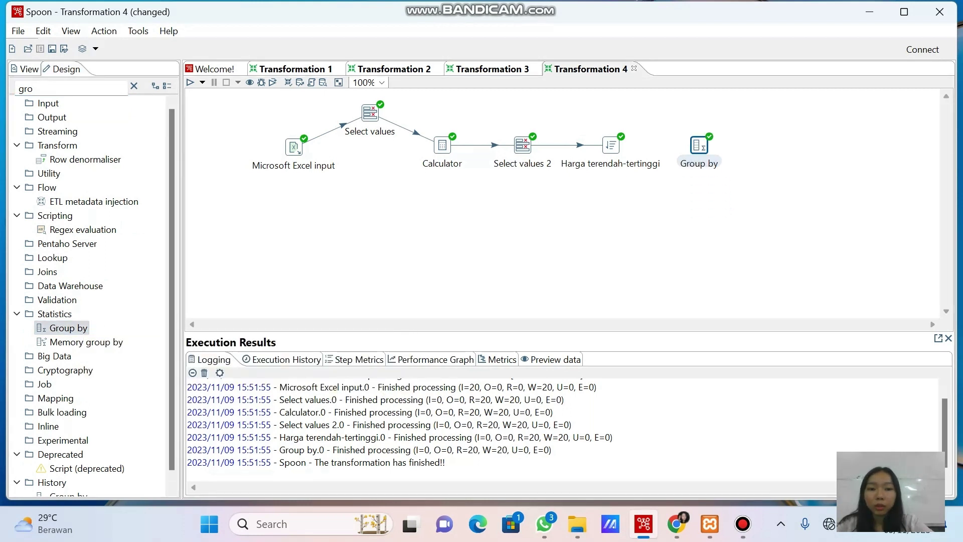
pyautogui.moveTo(612, 146)
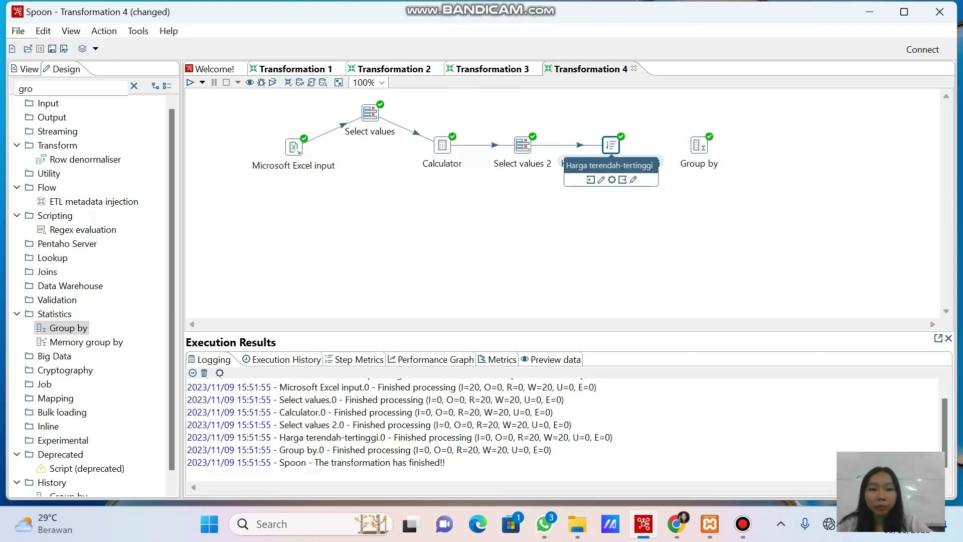
pyautogui.moveTo(623, 179)
pyautogui.mouseDown()
pyautogui.moveTo(655, 145)
pyautogui.moveTo(699, 145)
pyautogui.mouseUp()
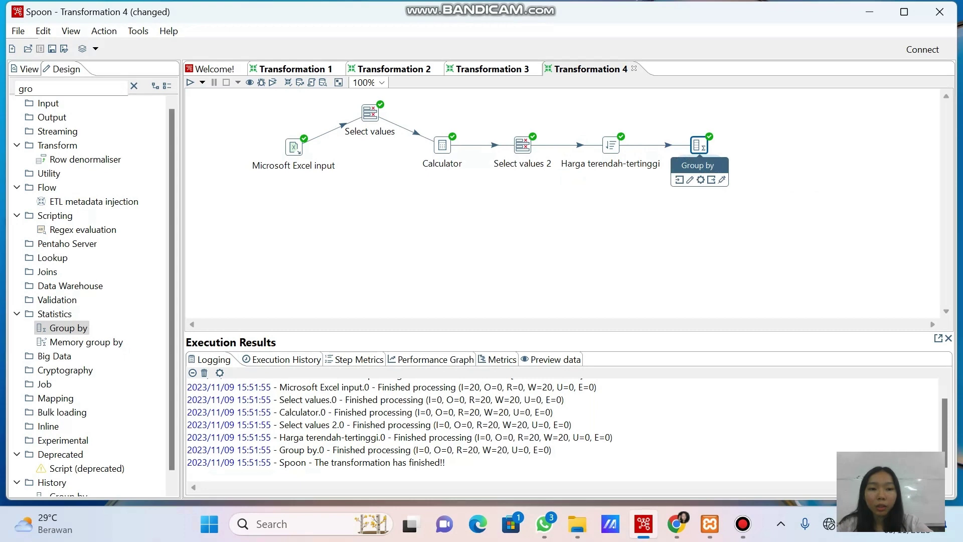
# Open the Group by step's settings and enter Agregasi as its step name.
pyautogui.doubleClick(700, 145)
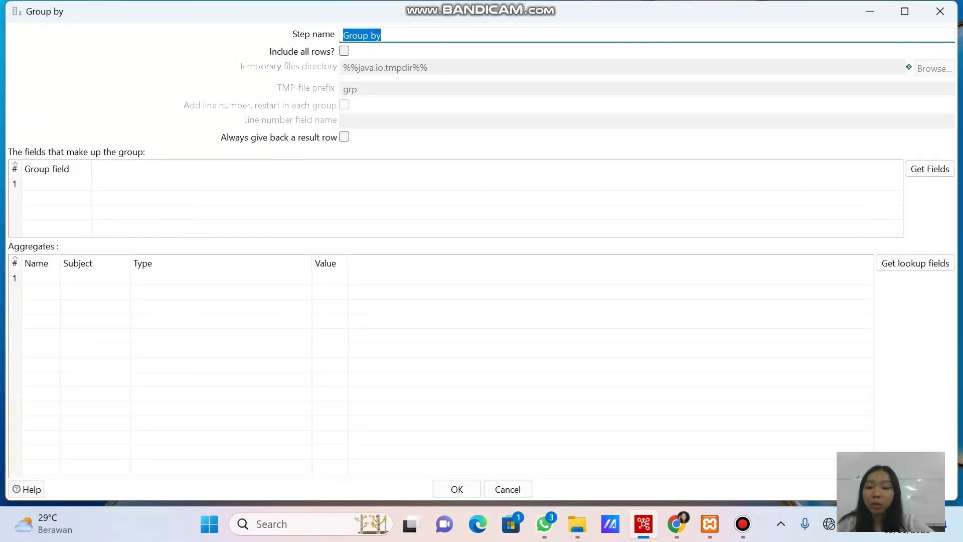
pyautogui.write('agre')
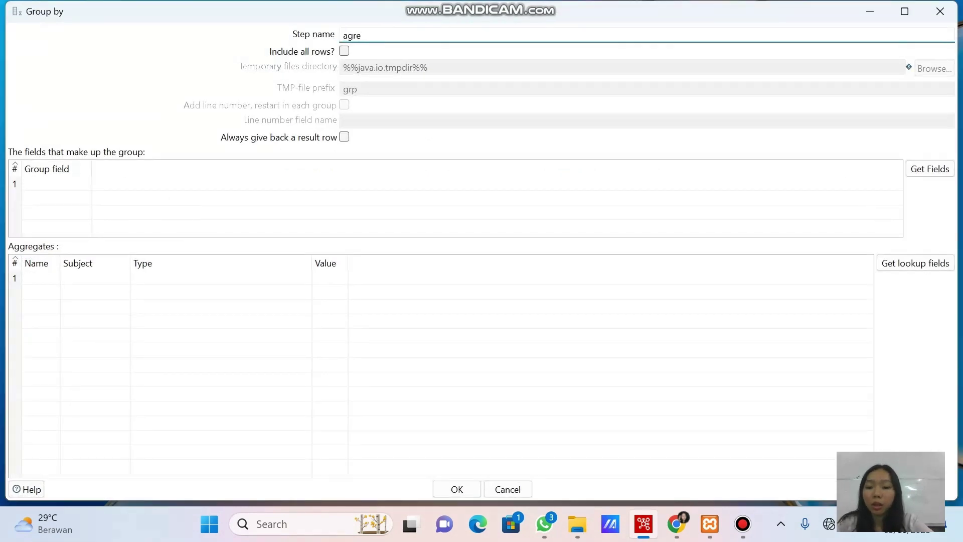
pyautogui.write('gasi')
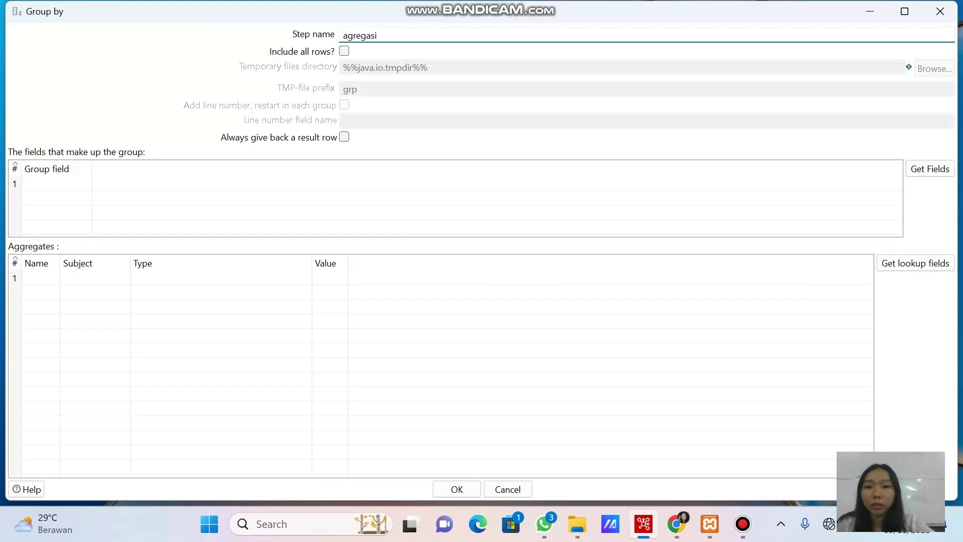
pyautogui.press('BackSpace')
pyautogui.write('A')
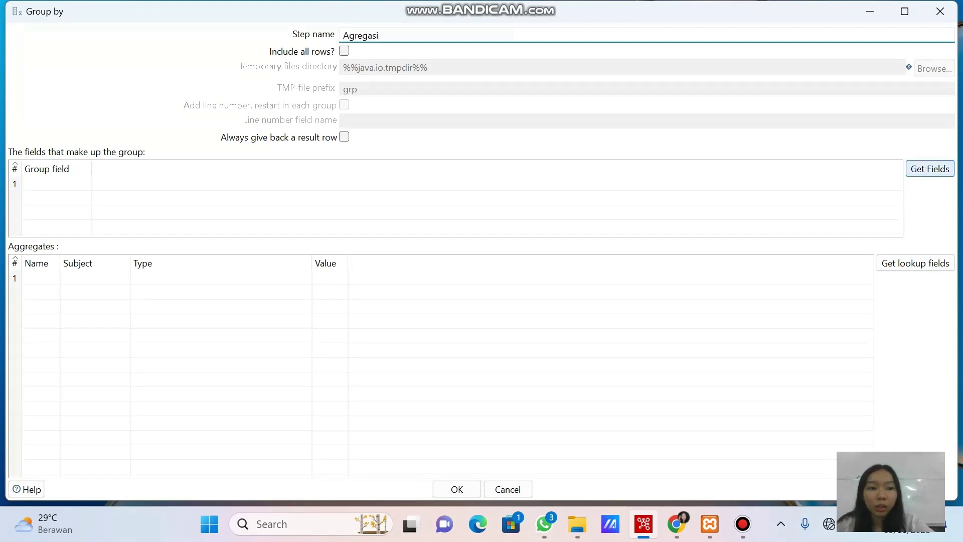
# Use all incoming fields as group fields and add an aggregate named Total with Harga as its subject.
pyautogui.click(930, 169)
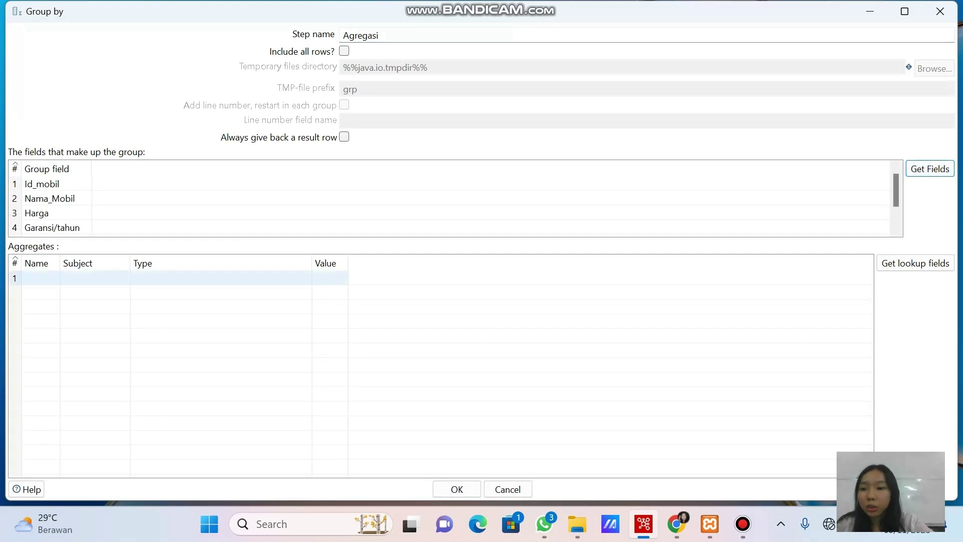
pyautogui.click(41, 278)
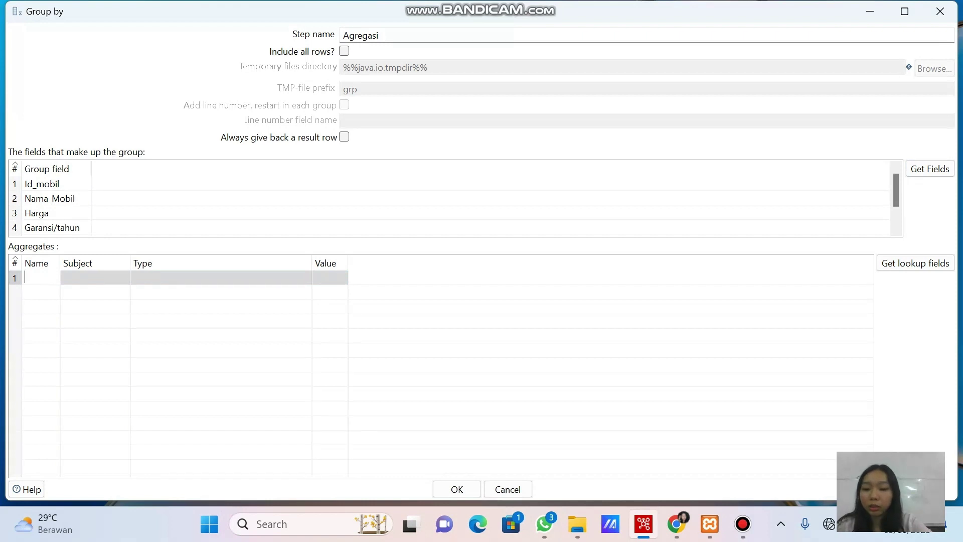
pyautogui.write('Total')
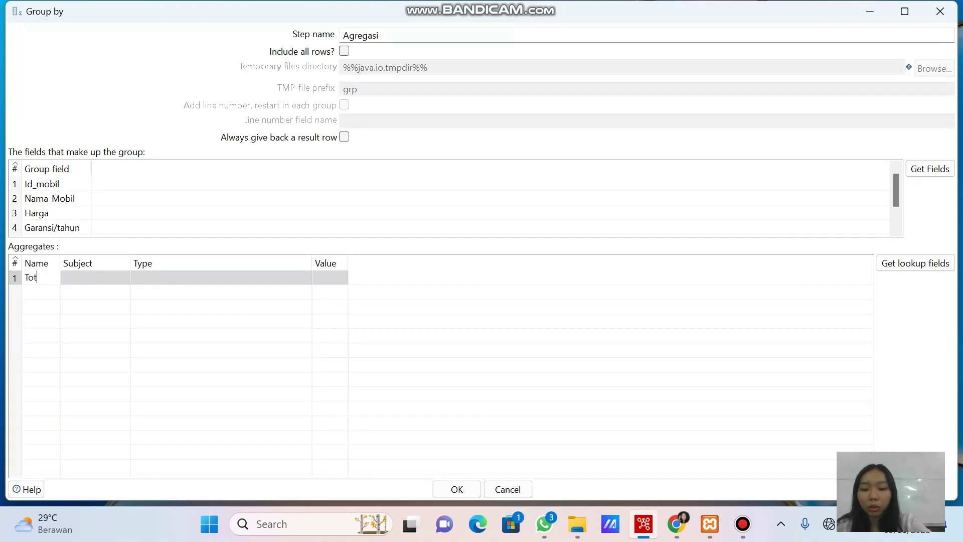
pyautogui.press('Tab')
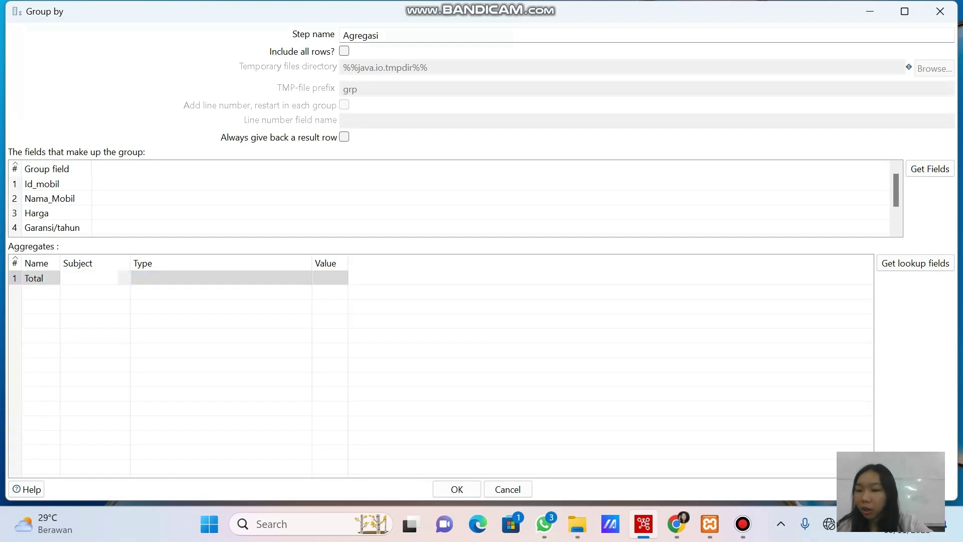
pyautogui.click(124, 278)
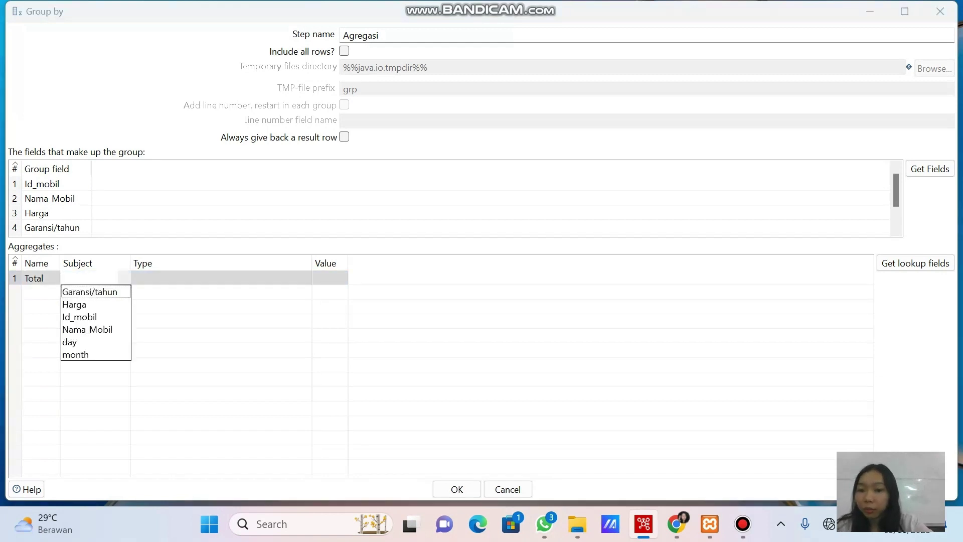
pyautogui.click(80, 304)
pyautogui.press('Tab')
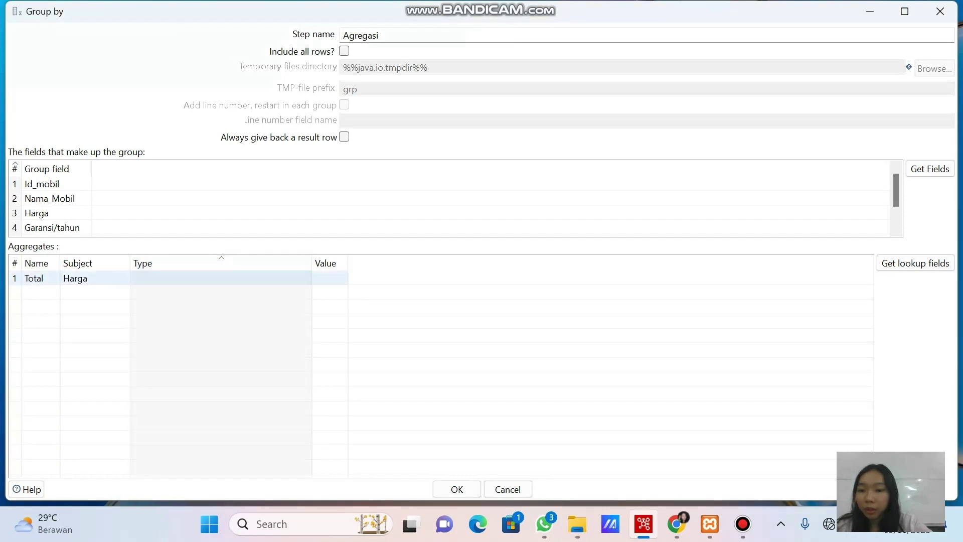
# Set the Total aggregate's type to Sum and apply the Group by settings.
pyautogui.hotkey('alt', 'Down')
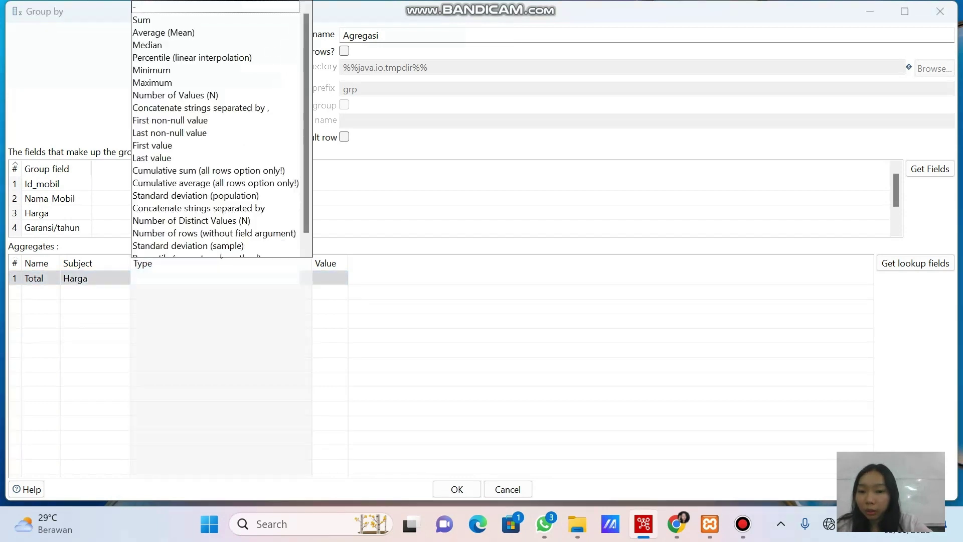
pyautogui.press('Down')
pyautogui.press('Return')
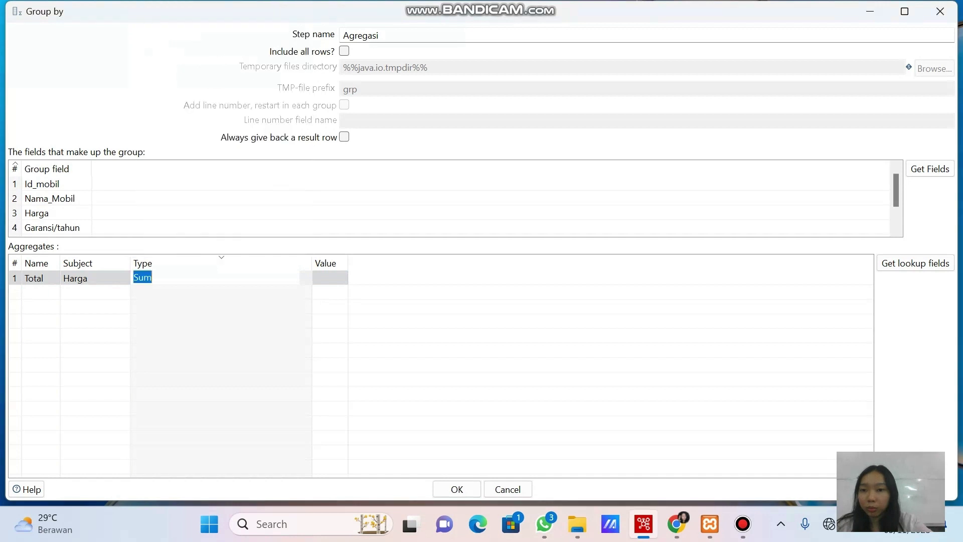
pyautogui.press('Tab')
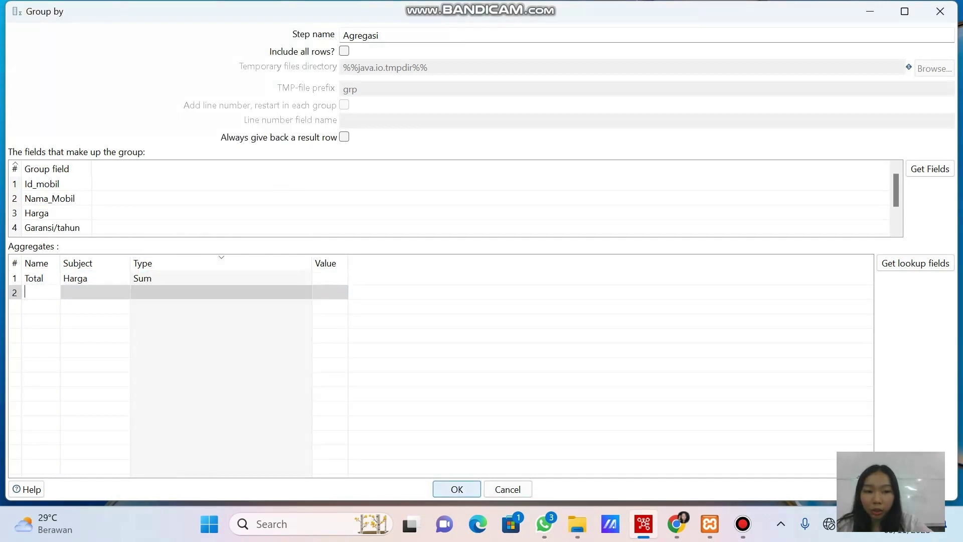
pyautogui.click(457, 489)
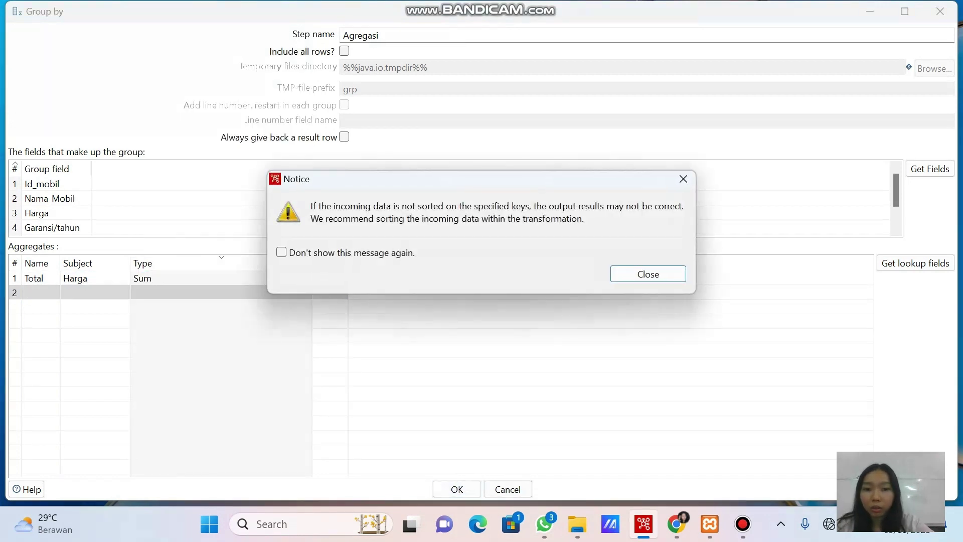
pyautogui.click(649, 274)
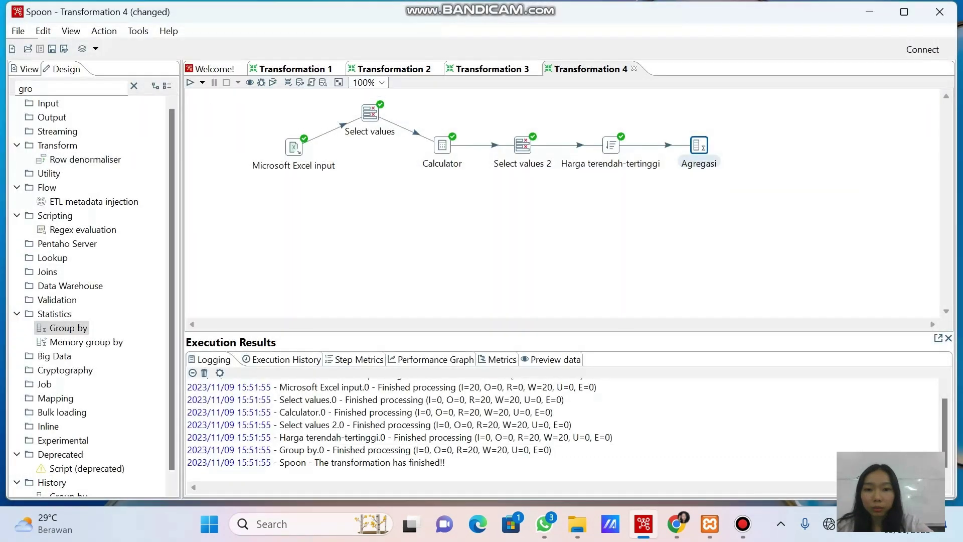
# Run a quick preview of the Agregasi step's rows, sort them by Total and minimize the preview.
pyautogui.rightClick(700, 145)
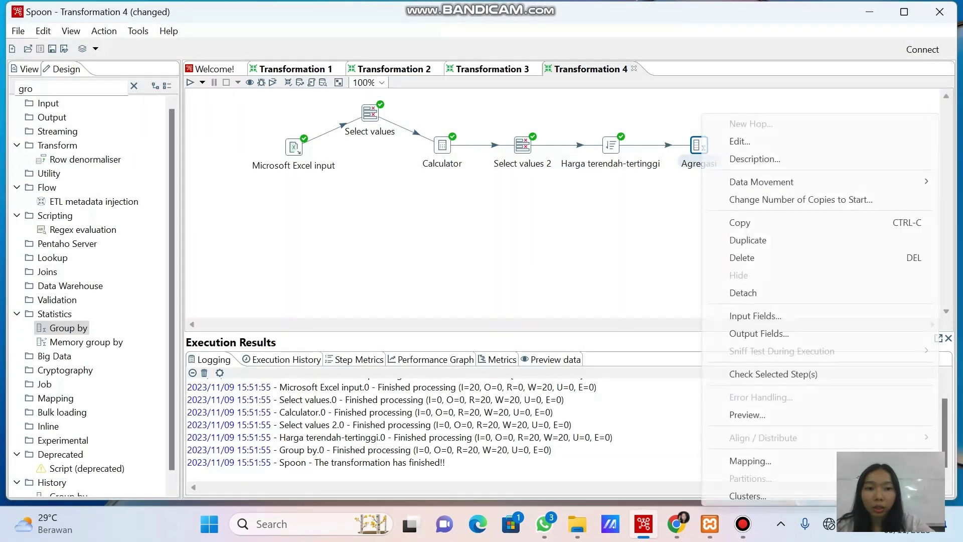
pyautogui.click(748, 415)
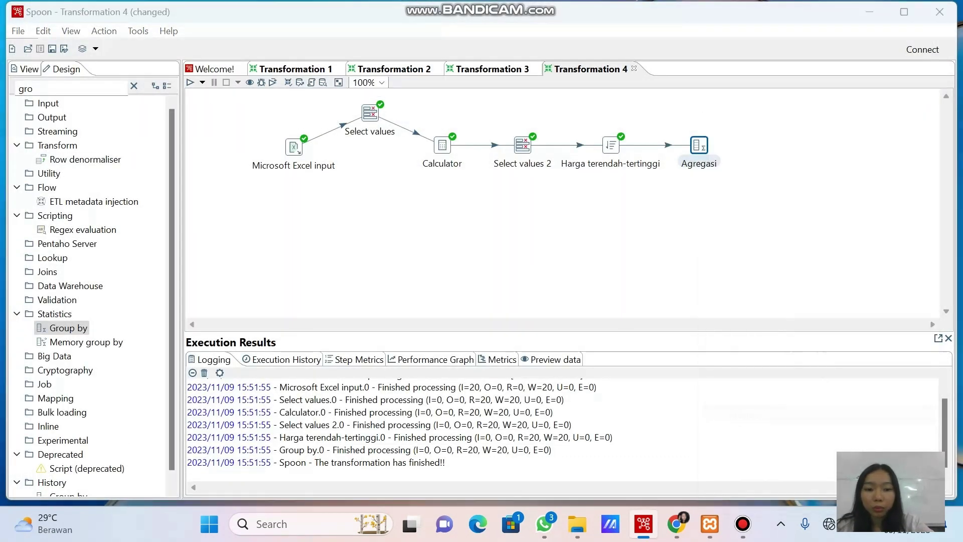
pyautogui.click(414, 340)
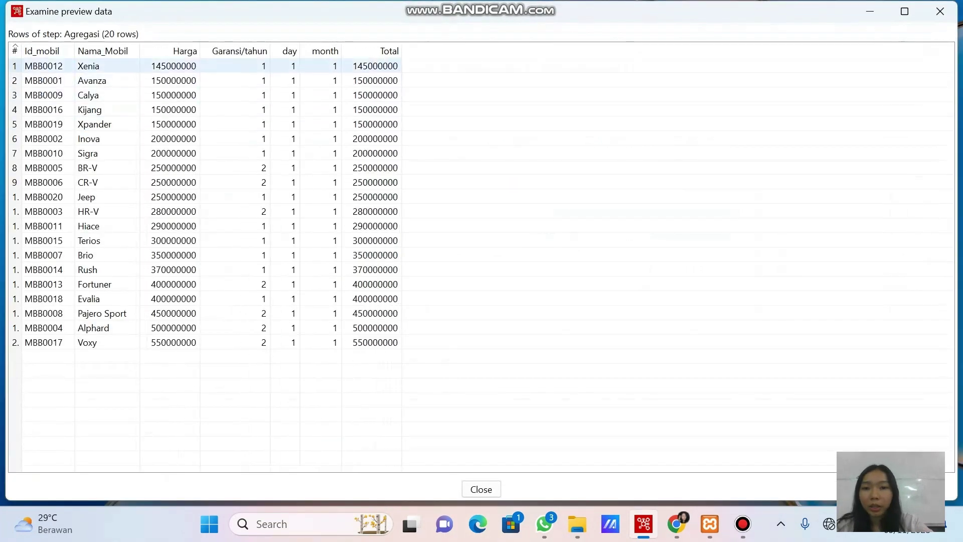
pyautogui.click(381, 51)
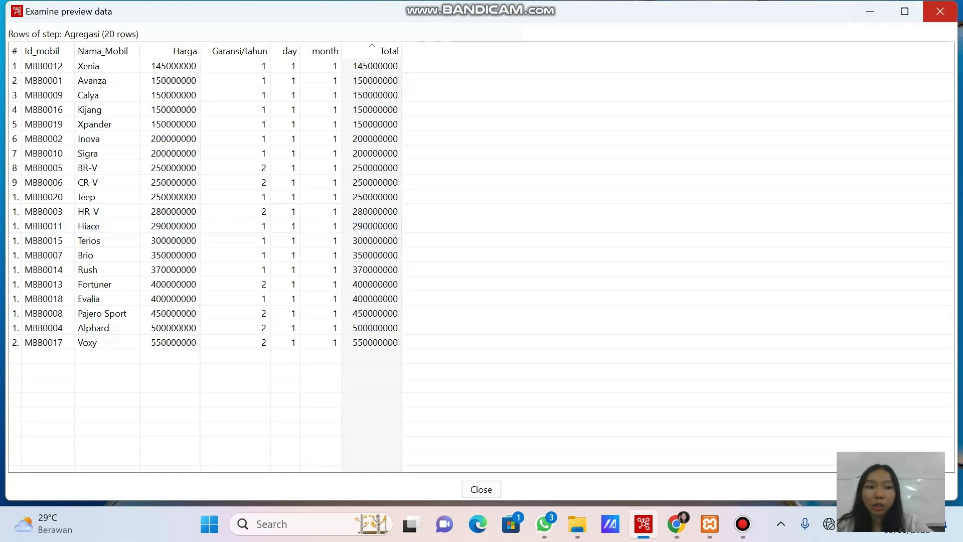
pyautogui.click(870, 11)
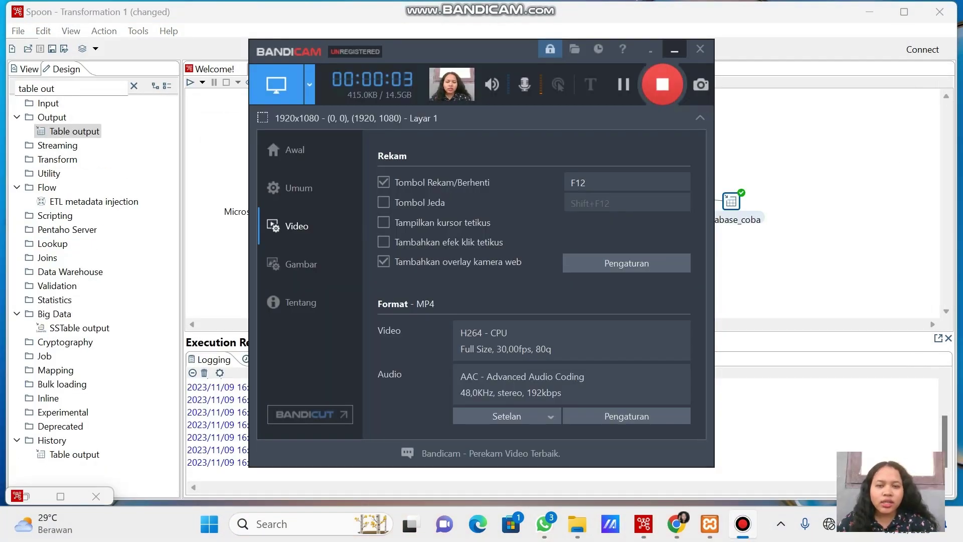
# Open the settings of the database_coba Table output step in Transformation 1 and select Mobil as its connection.
pyautogui.click(675, 49)
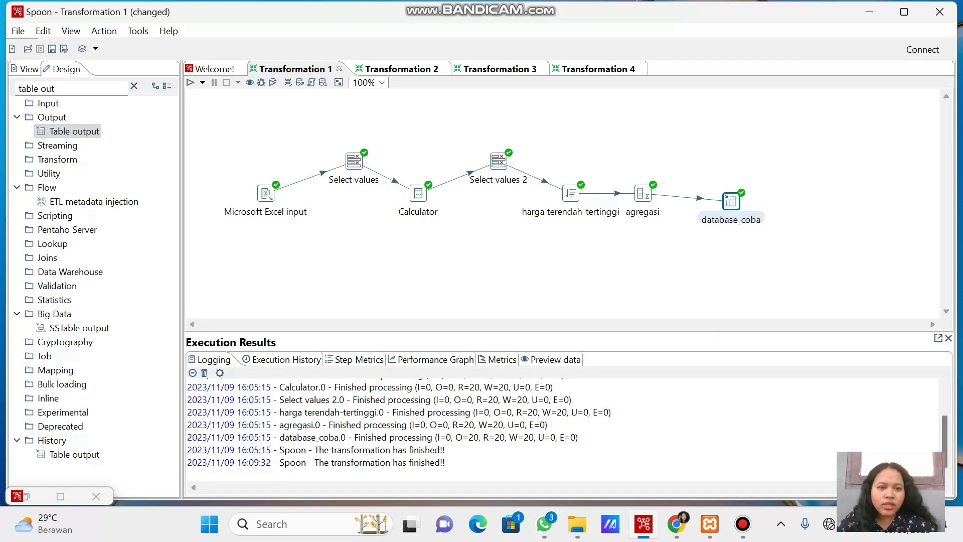
pyautogui.doubleClick(731, 201)
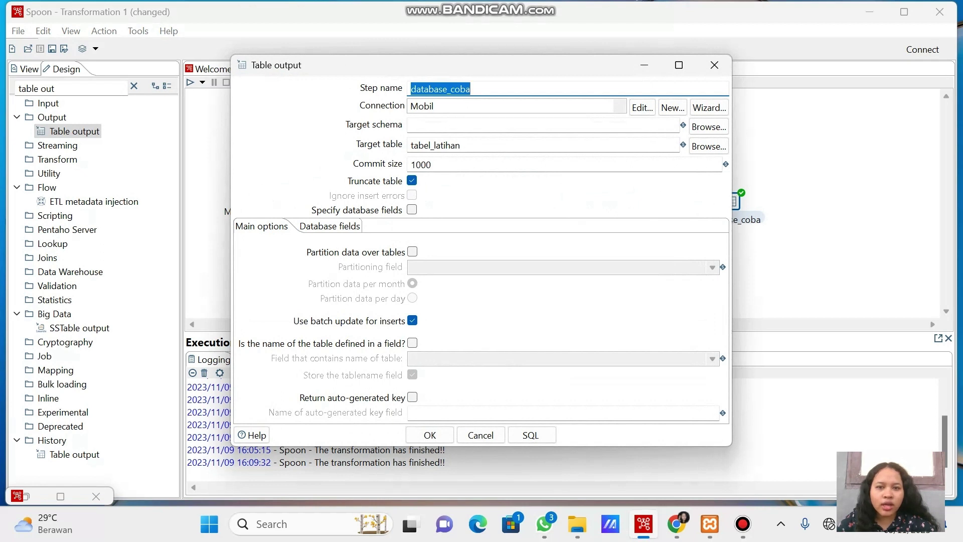
pyautogui.click(620, 106)
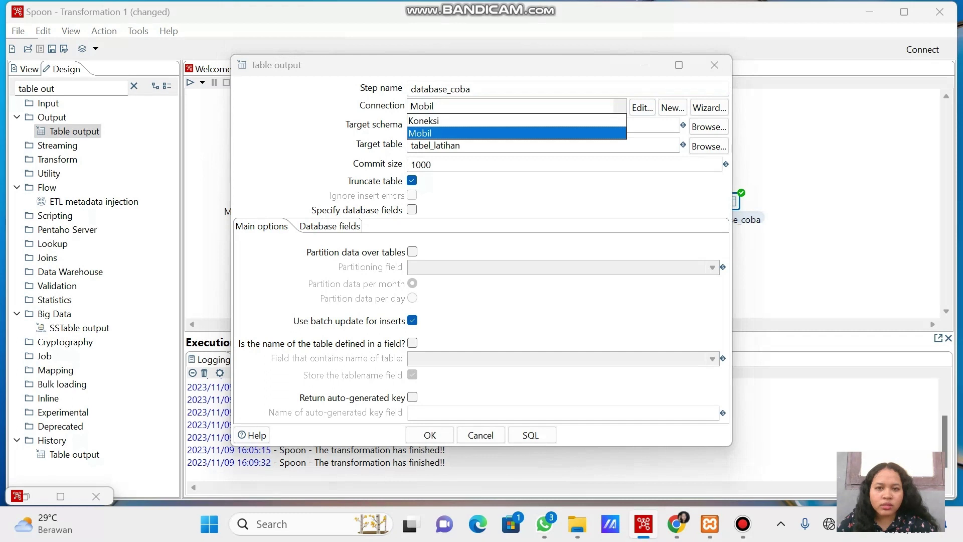
pyautogui.click(421, 133)
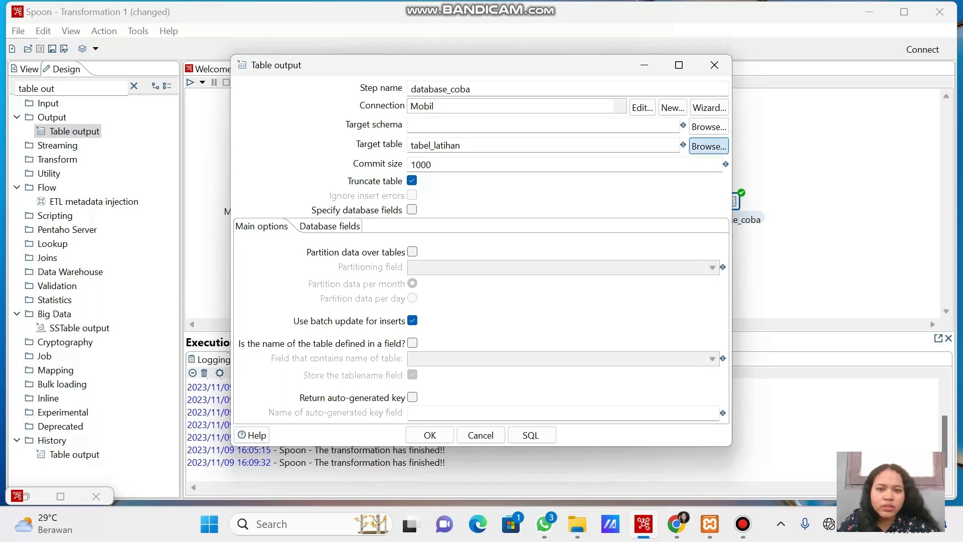
# Pick tabel_latihan from the Mobil connection's tables as database_coba's target table and apply the settings.
pyautogui.click(709, 146)
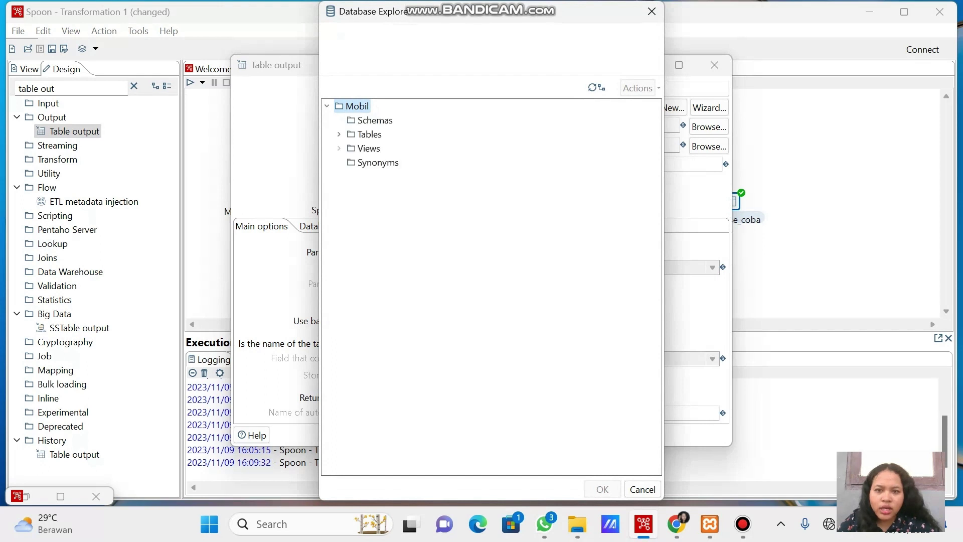
pyautogui.click(339, 134)
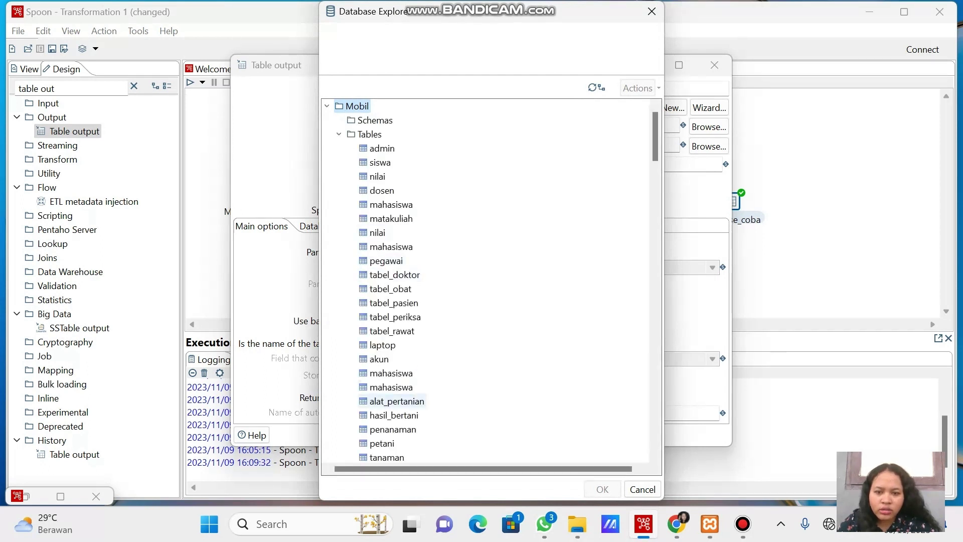
pyautogui.scroll(-3, 394, 401)
pyautogui.scroll(-4, 397, 281)
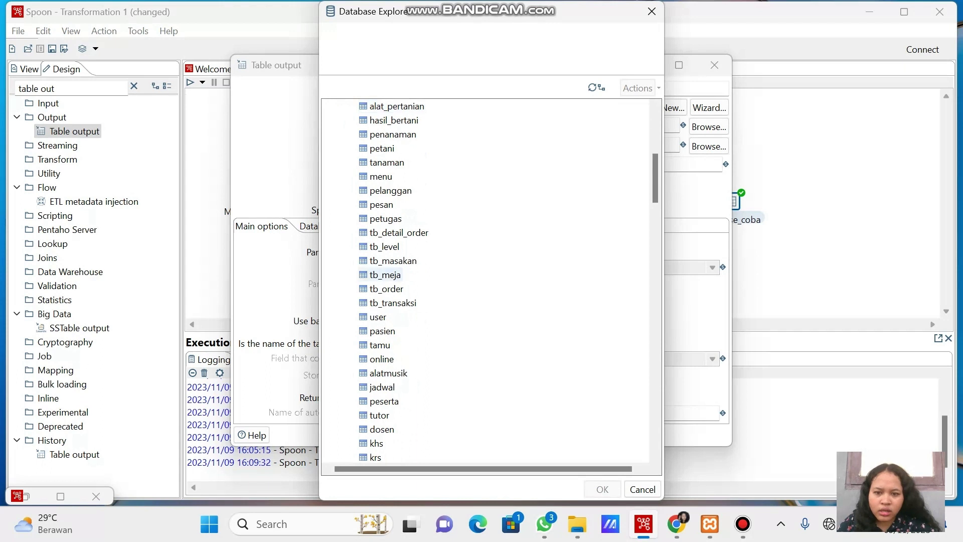
pyautogui.scroll(-5, 396, 281)
pyautogui.scroll(-2, 414, 415)
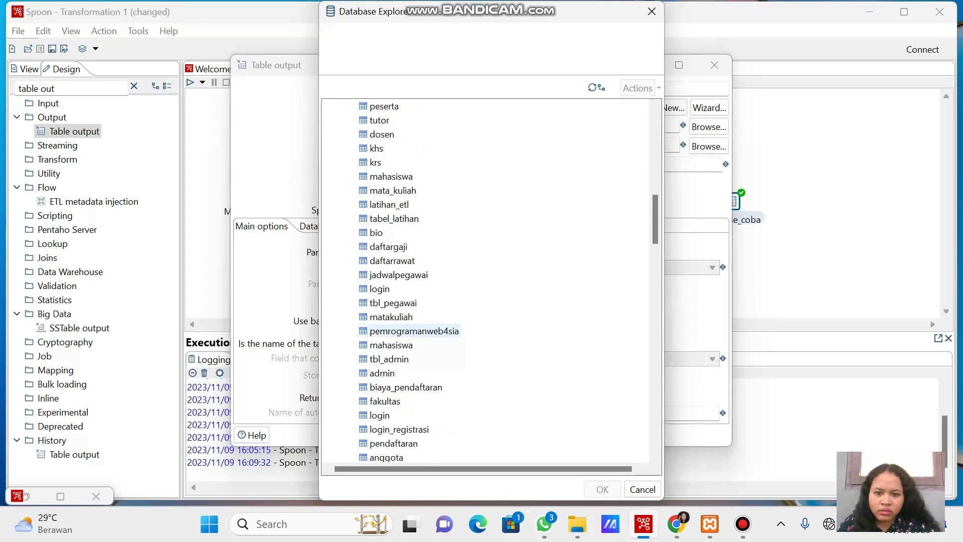
pyautogui.click(394, 219)
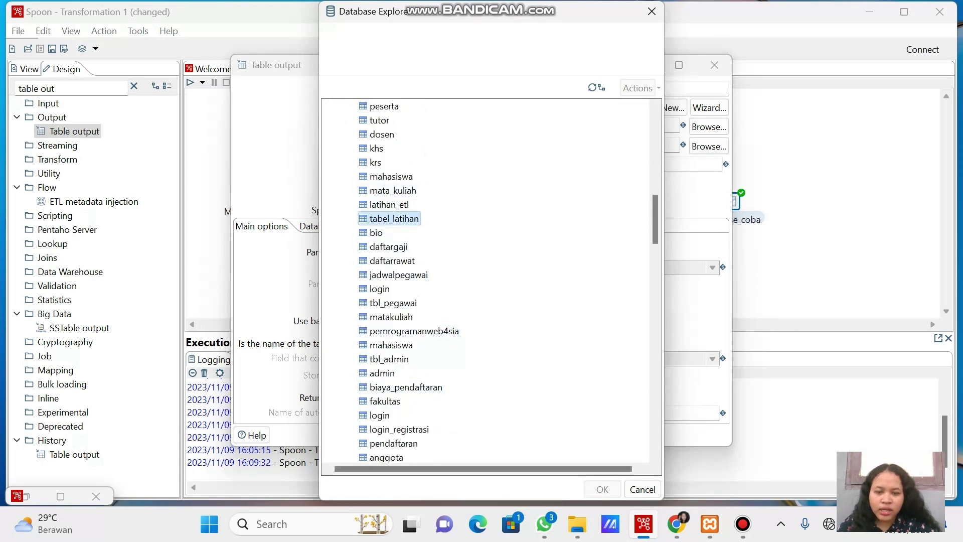
pyautogui.click(603, 489)
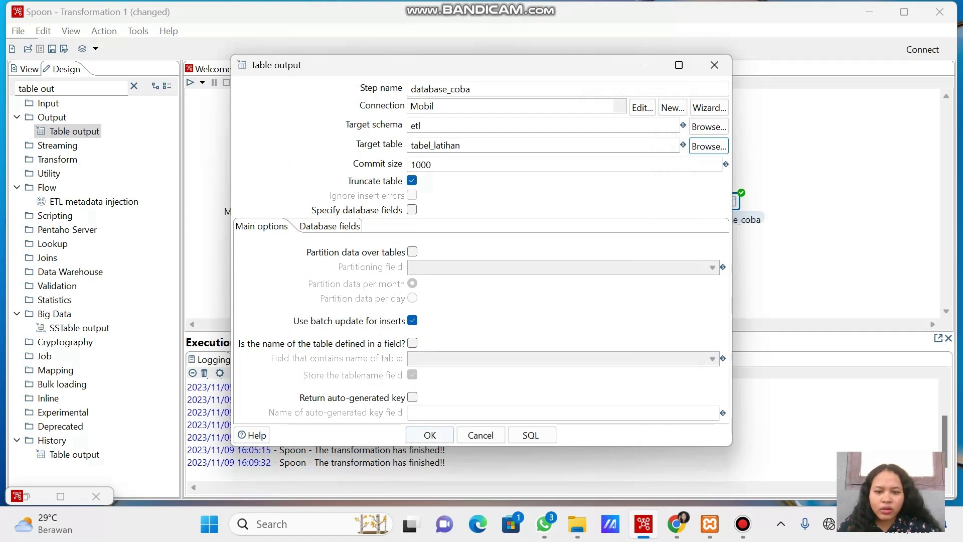
pyautogui.click(430, 435)
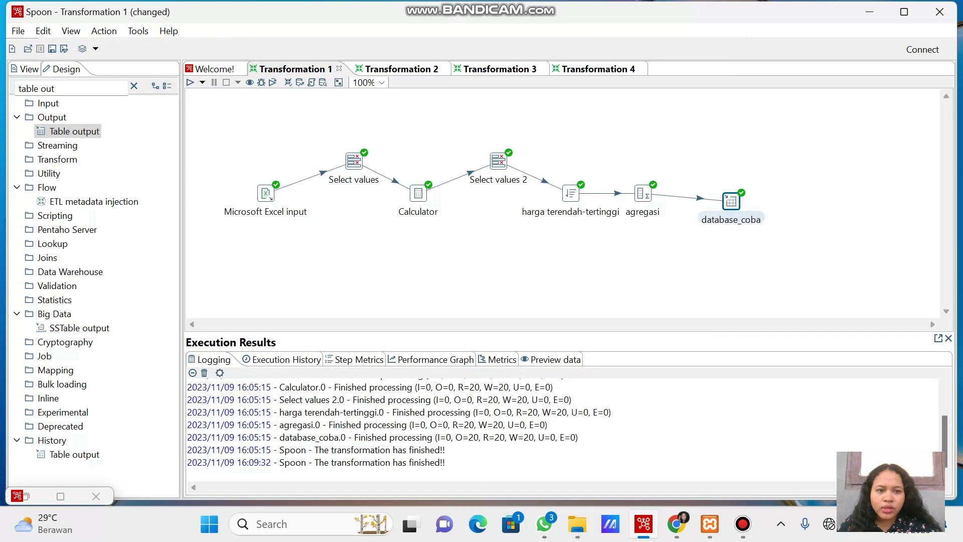
# Run a quick preview of the database_coba step's output rows and close it.
pyautogui.rightClick(731, 201)
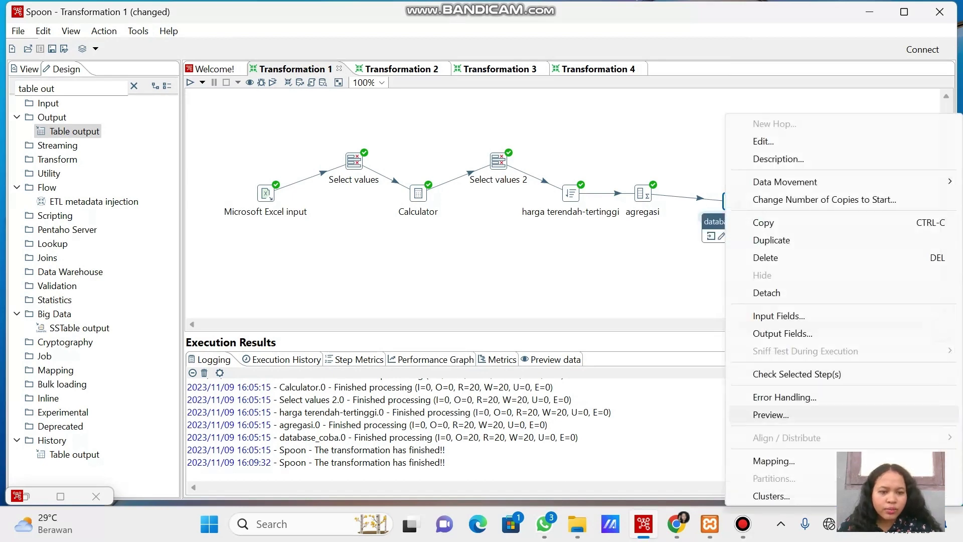
pyautogui.click(772, 414)
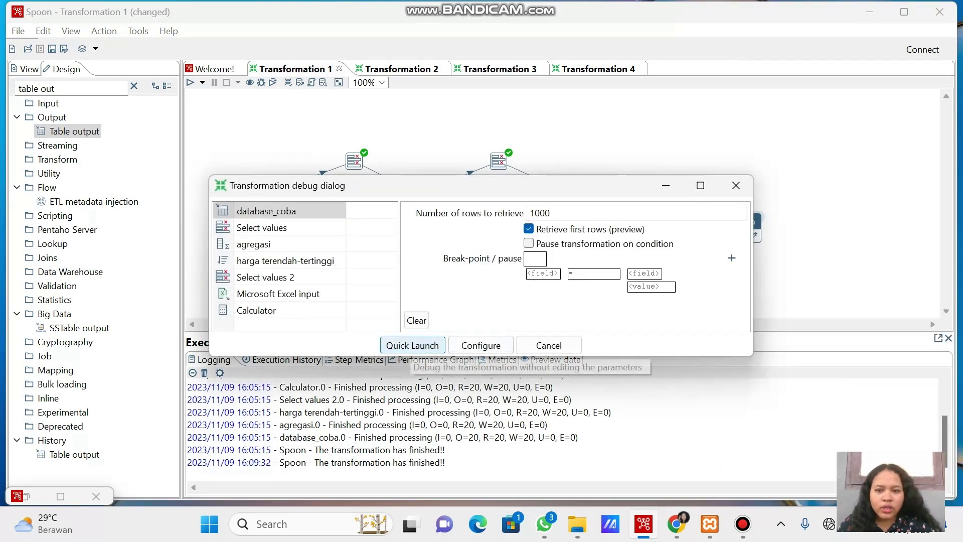
pyautogui.click(413, 346)
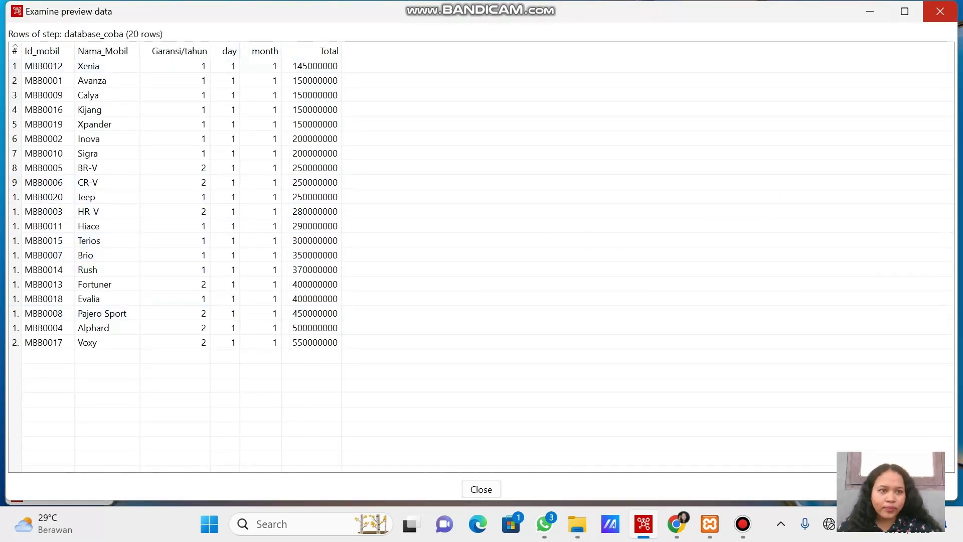
pyautogui.click(941, 11)
pyautogui.click(940, 12)
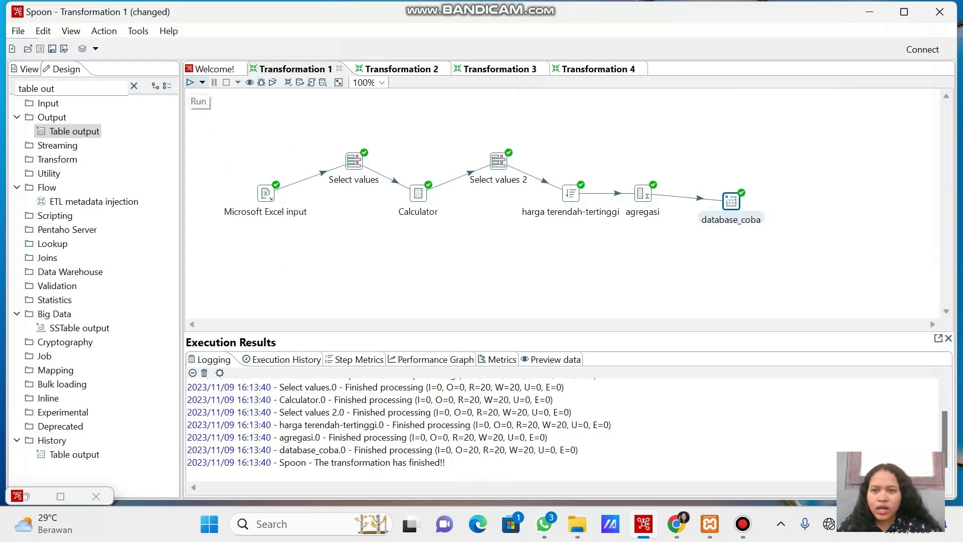
# Run Transformation 1 with the Pentaho local configuration, saving the transformation when asked.
pyautogui.click(190, 82)
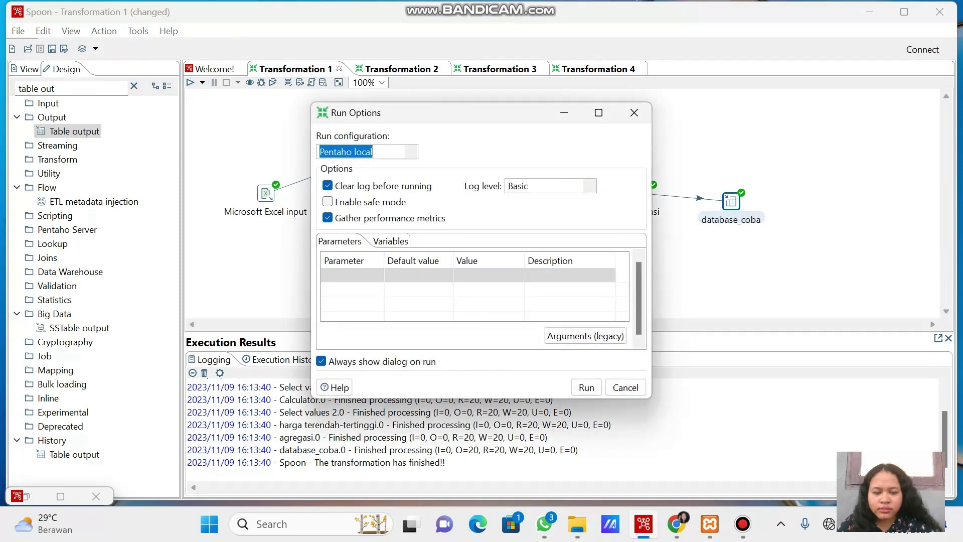
pyautogui.click(586, 387)
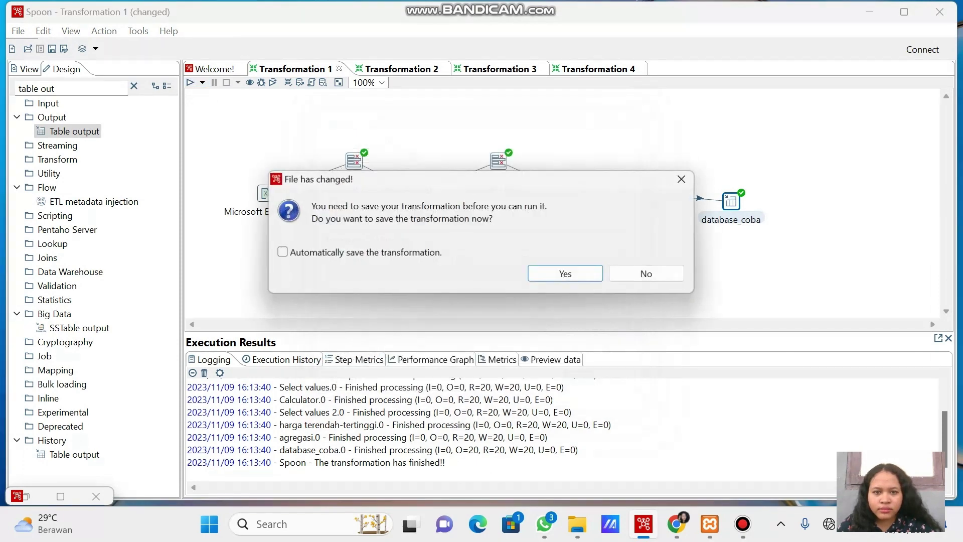
pyautogui.press('Return')
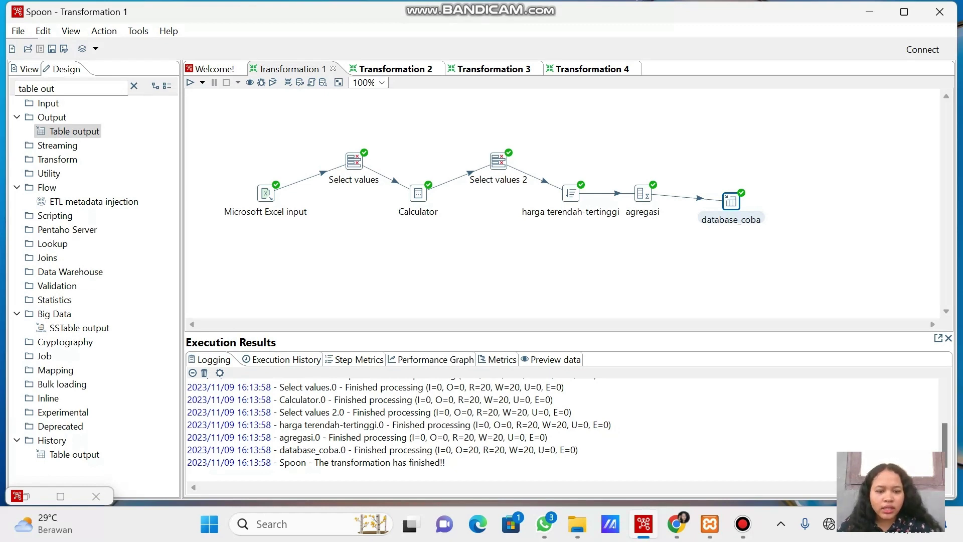
# Switch to phpMyAdmin through XAMPP's MySQL administration and examine the rows of tabel_latihan in the etl database.
pyautogui.click(710, 524)
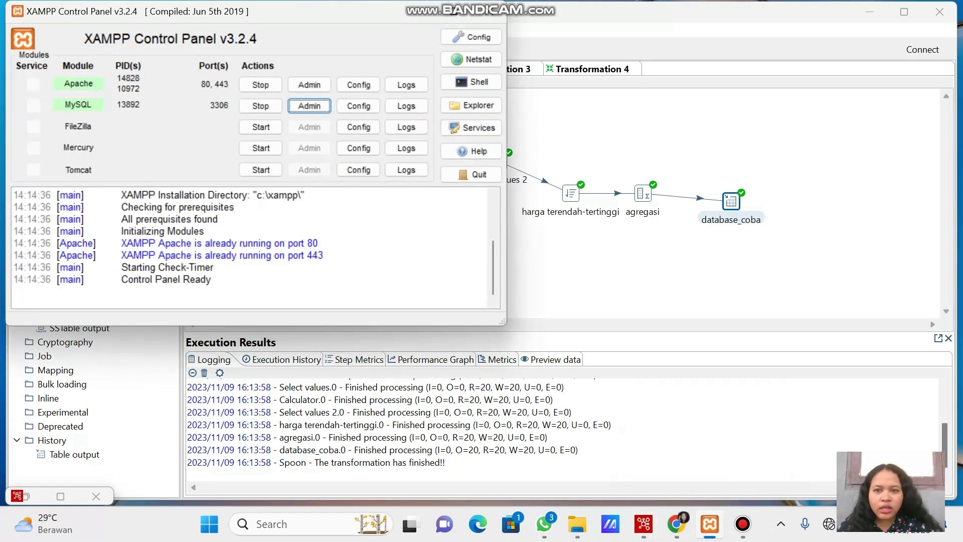
pyautogui.click(309, 105)
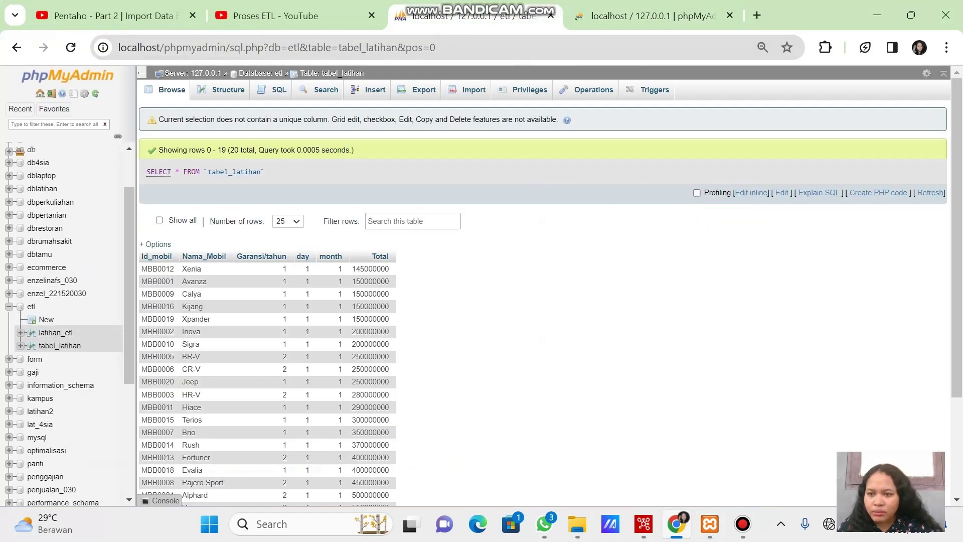
pyautogui.click(31, 306)
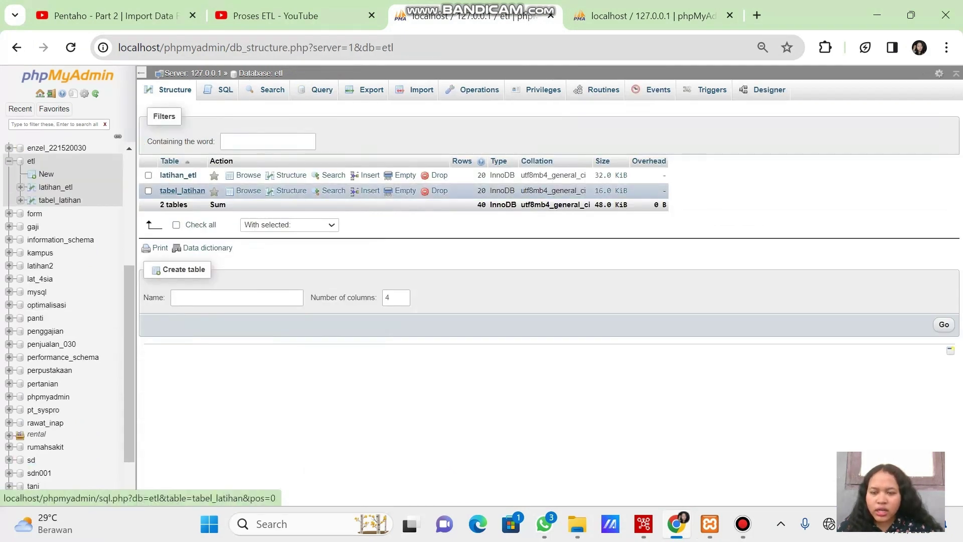
pyautogui.click(182, 191)
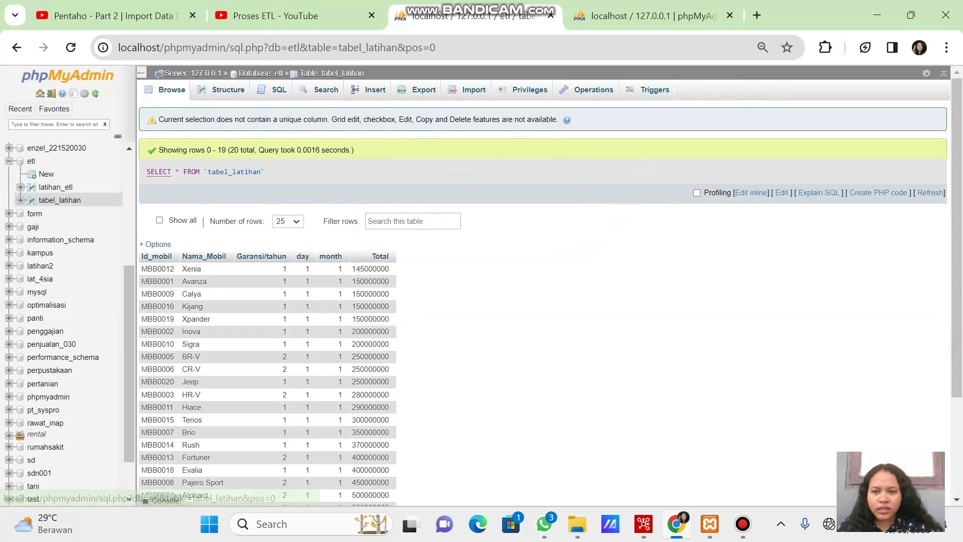
pyautogui.scroll(-3, 266, 341)
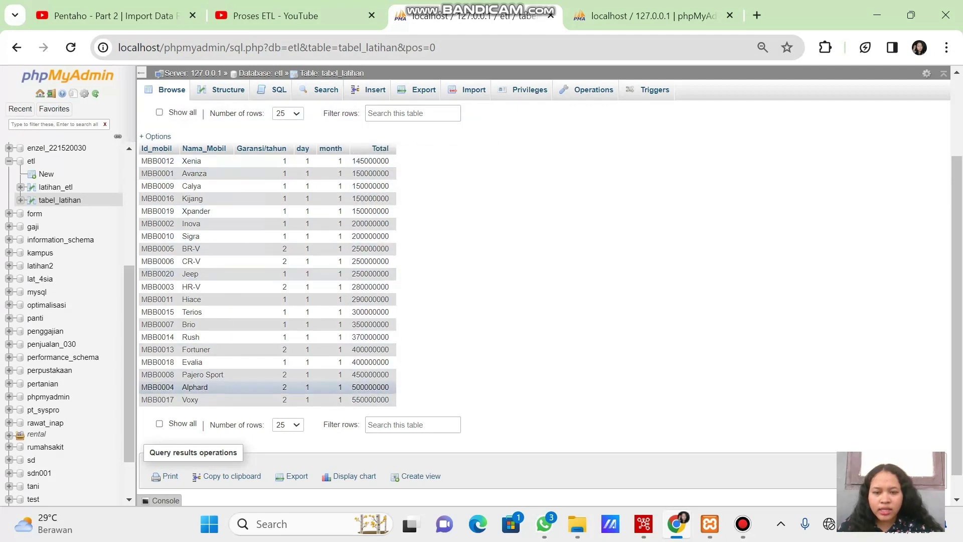
pyautogui.click(743, 523)
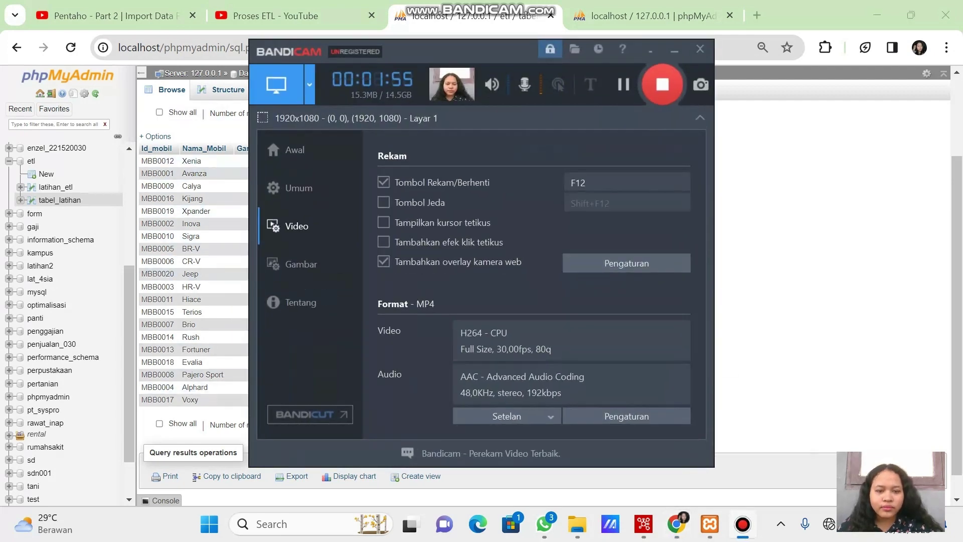
pyautogui.click(743, 524)
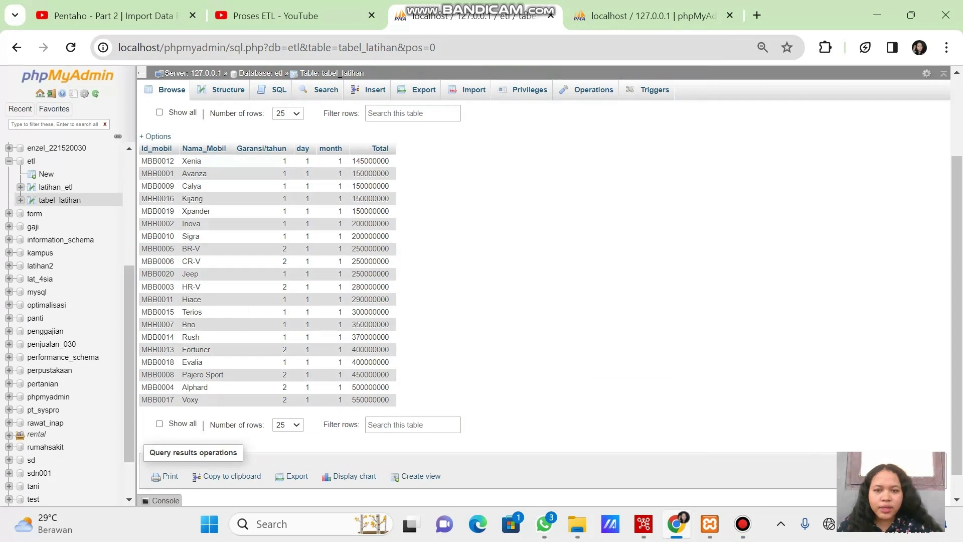